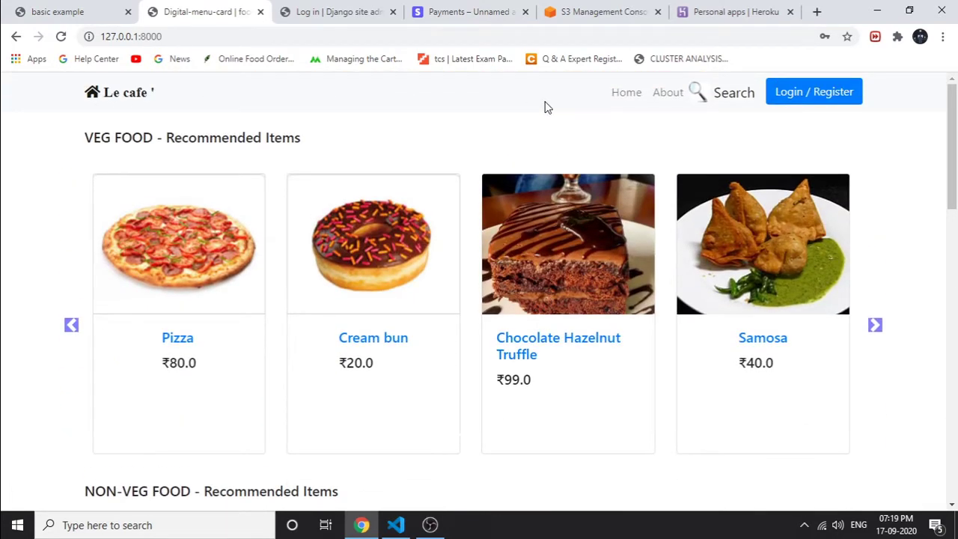
Return from the QR code tab to the Le cafe' menu and open the Pizza product page.
click(22, 7)
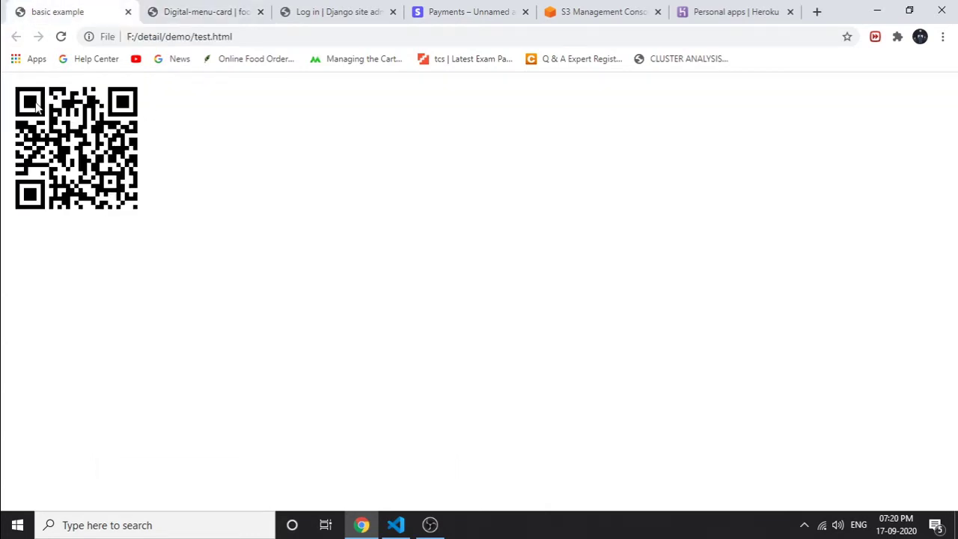
click(202, 7)
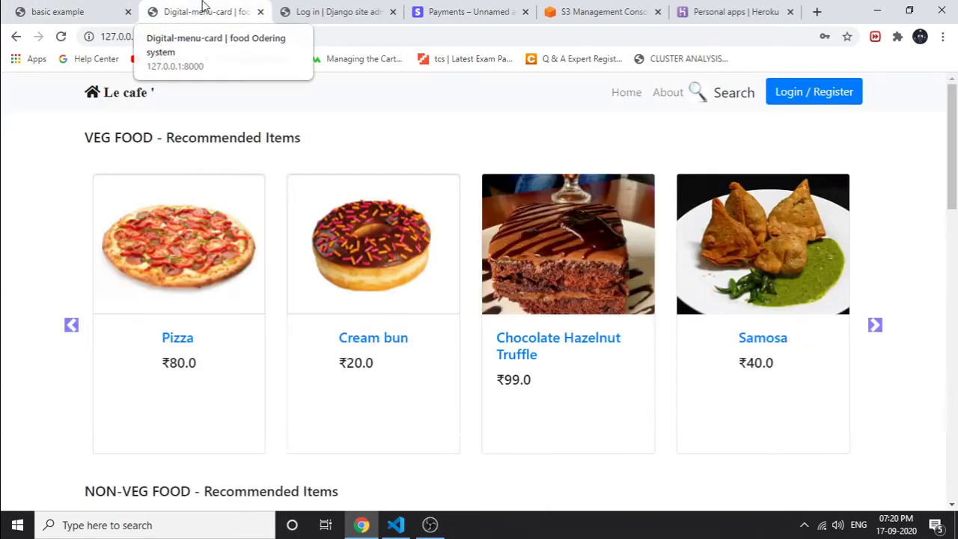
scroll(437, 300, down, 2)
scroll(438, 300, up, 2)
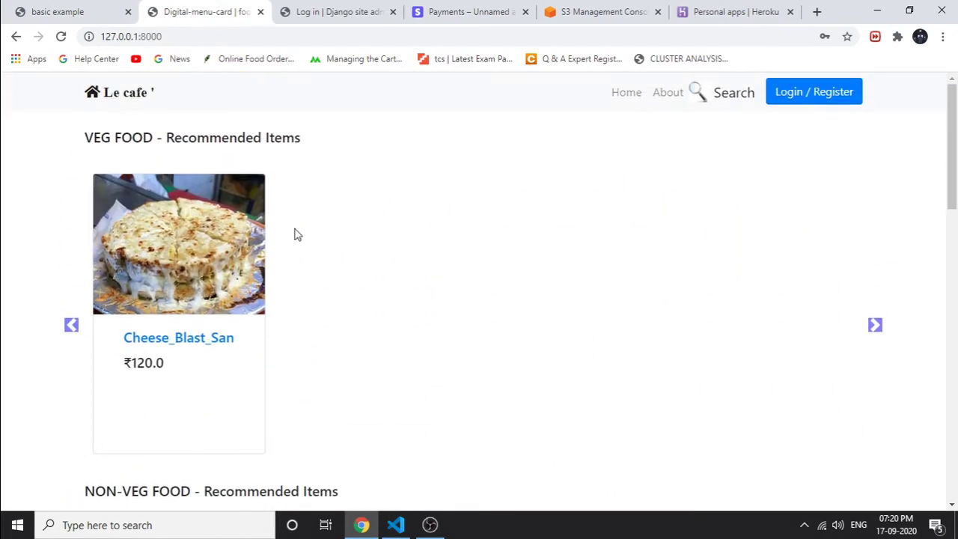
click(69, 334)
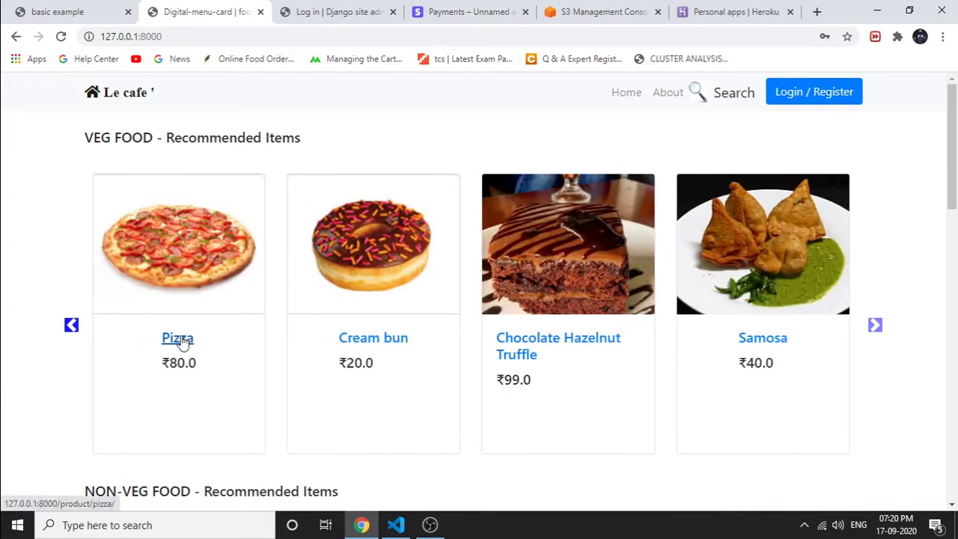
click(183, 342)
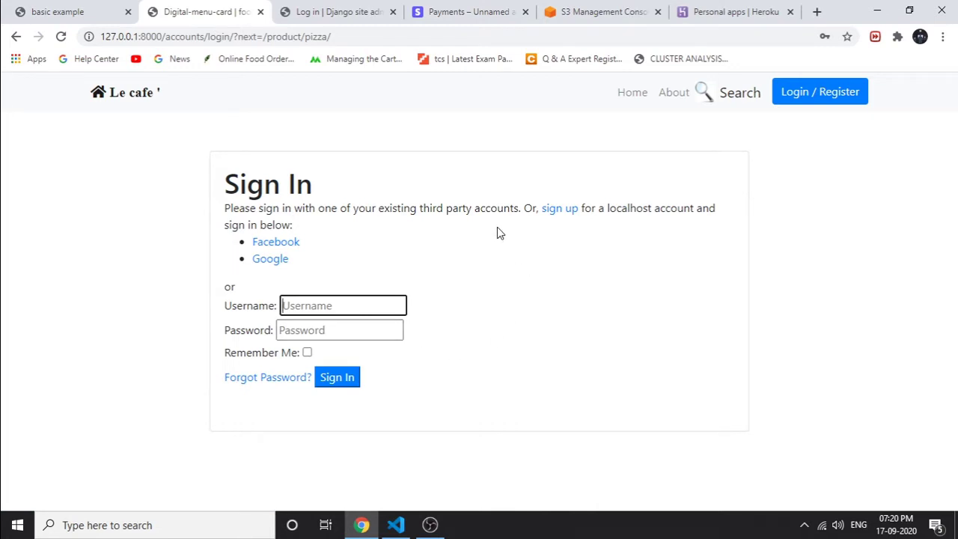
Sign in to Le cafe' with a Google account, back on the Pizza page.
click(559, 211)
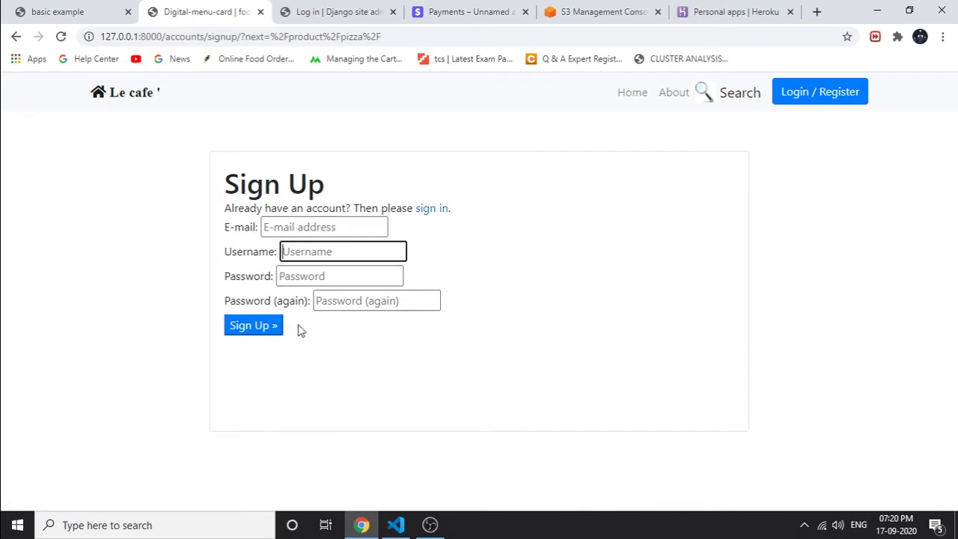
click(428, 208)
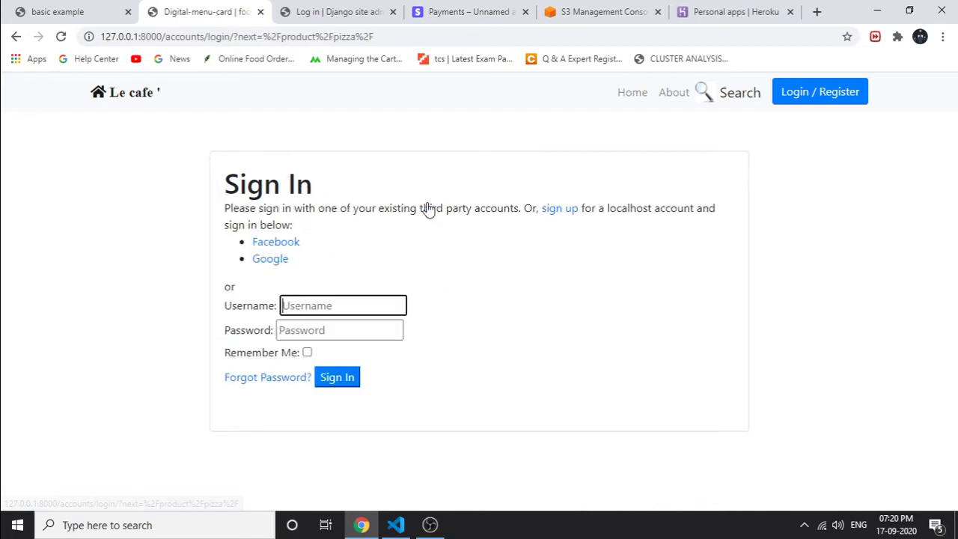
click(275, 263)
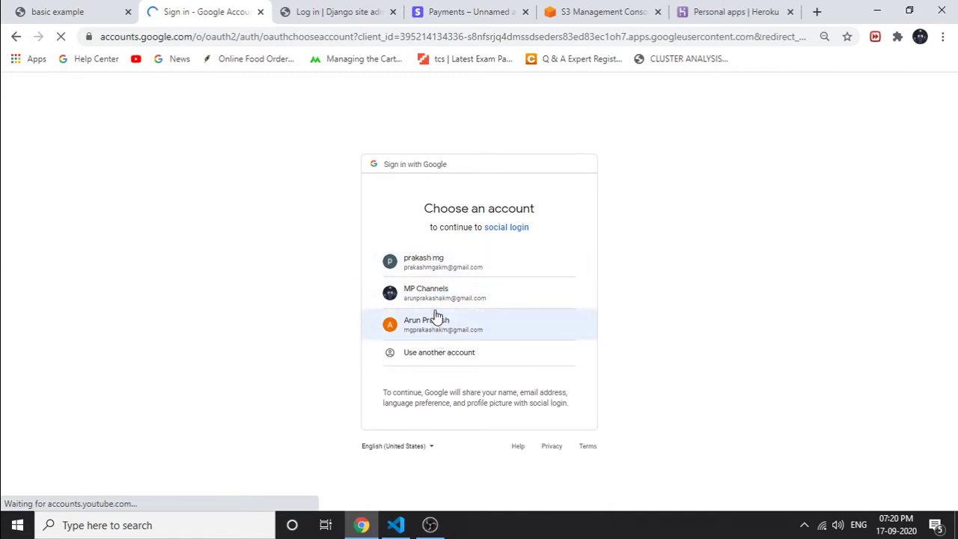
click(441, 264)
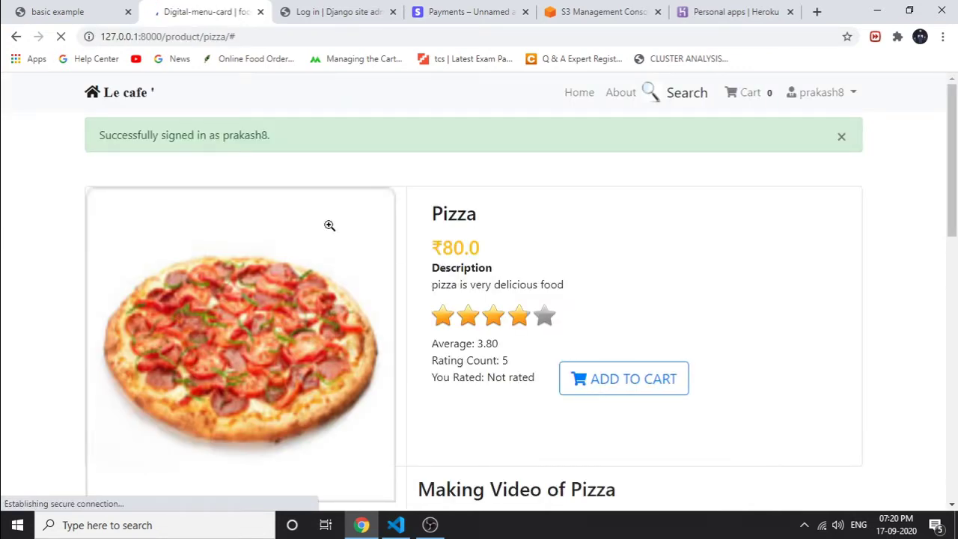
Rate the Pizza five stars, raising its average to 4.00 from 6 ratings.
scroll(310, 289, down, 1)
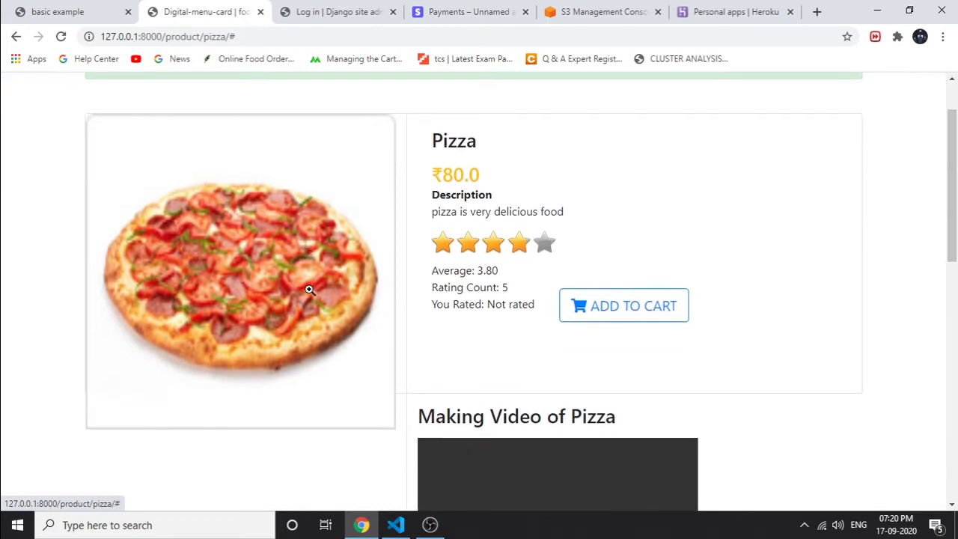
click(553, 247)
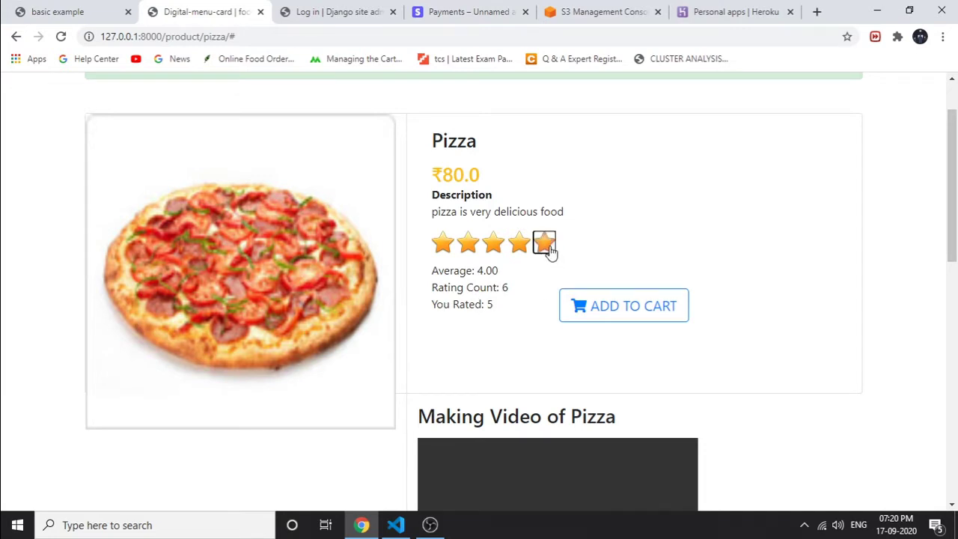
click(549, 249)
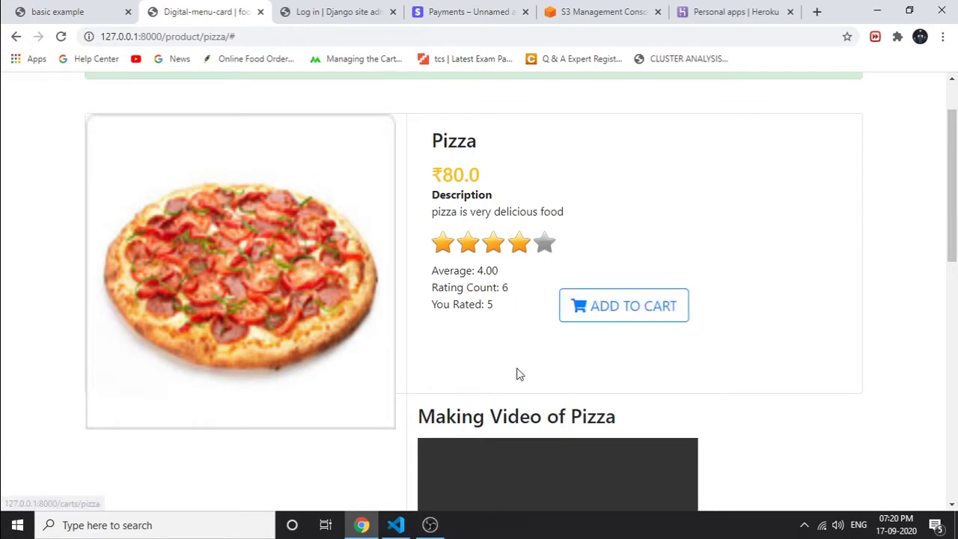
scroll(513, 372, down, 1)
Post the comment 'its a tasty dish' on the Pizza page.
scroll(559, 372, down, 3)
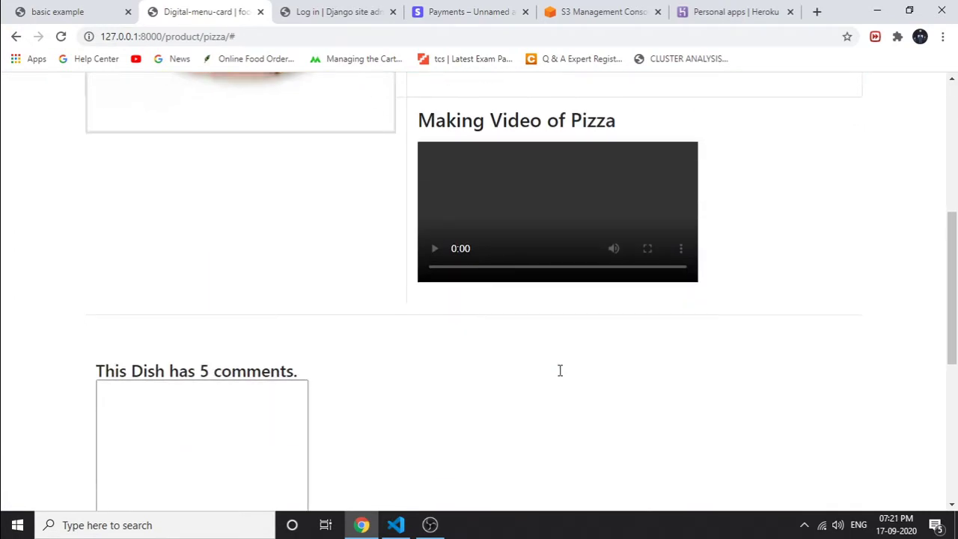
scroll(398, 348, down, 5)
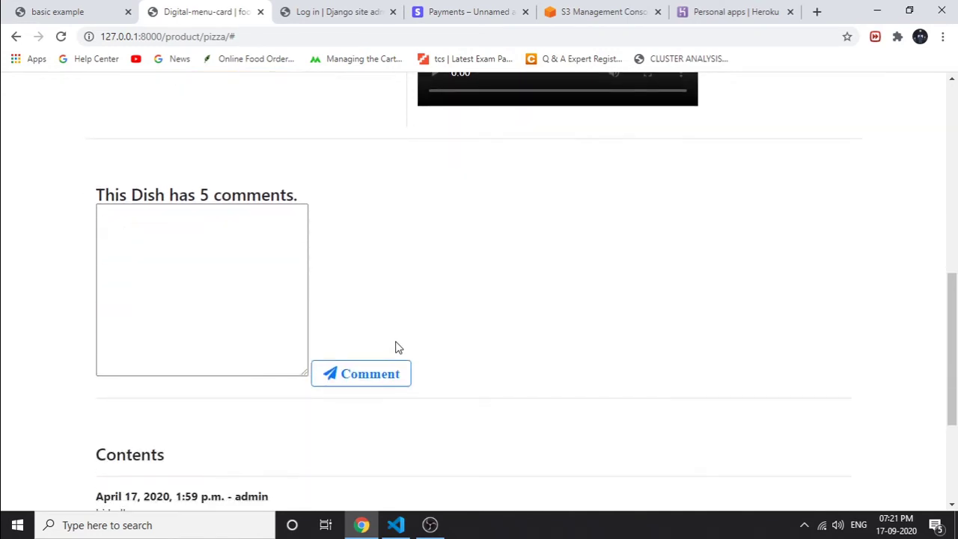
scroll(398, 348, up, 1)
click(192, 145)
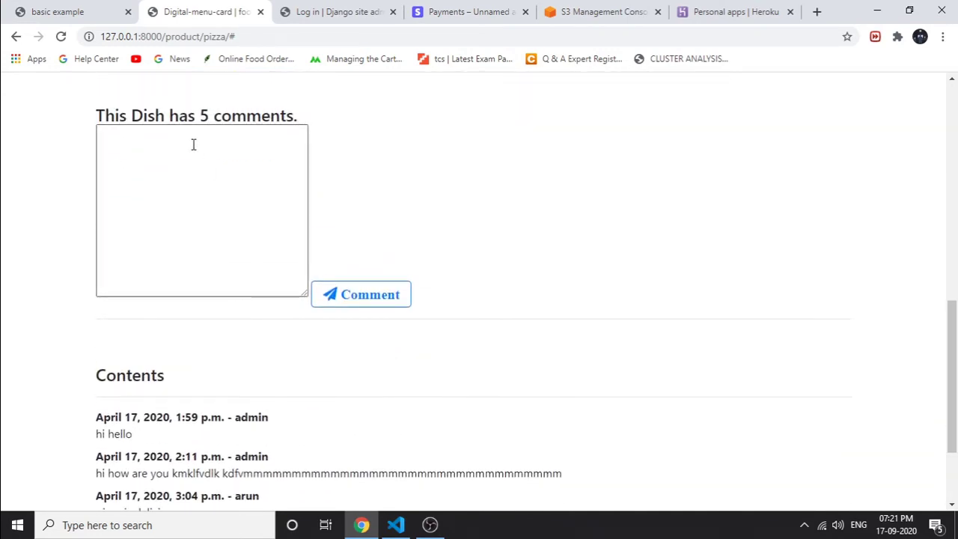
scroll(193, 144, down, 2)
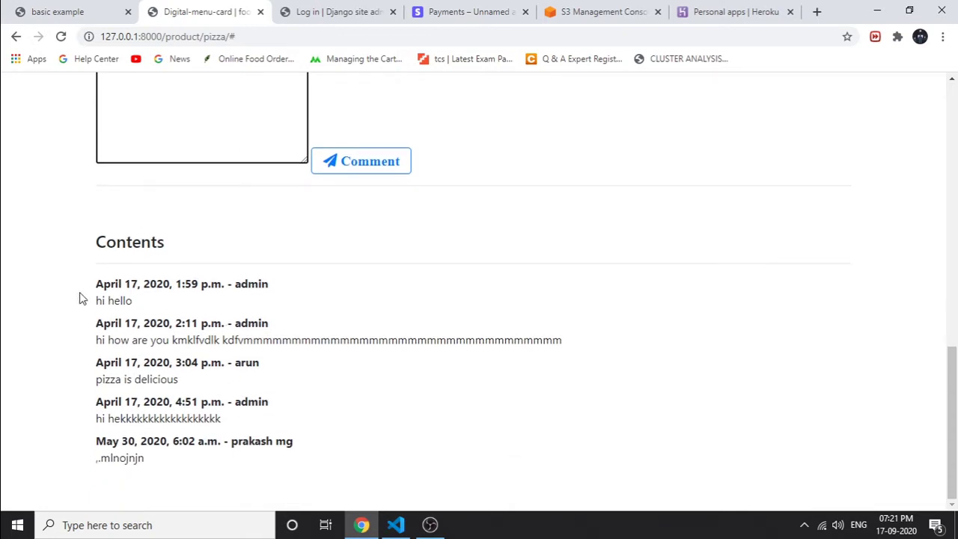
scroll(198, 300, up, 3)
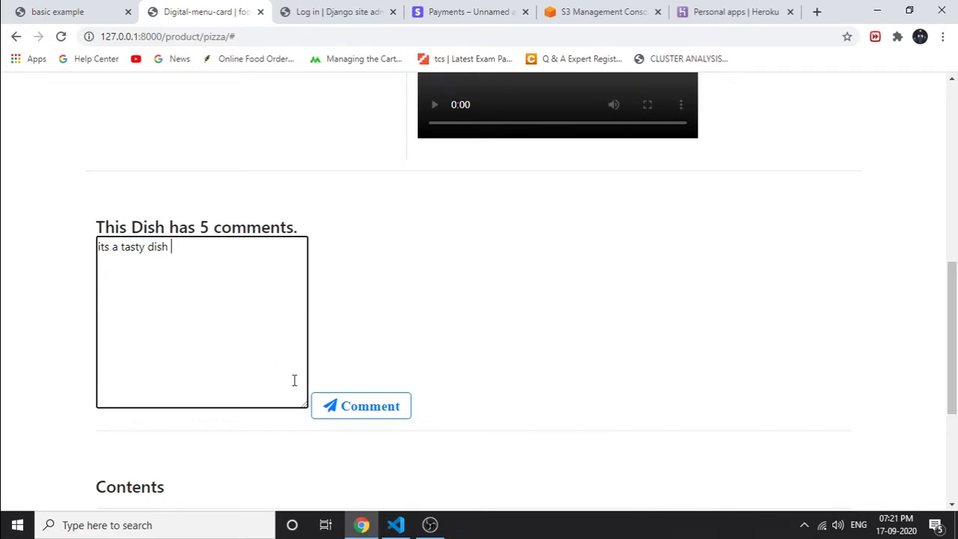
click(382, 412)
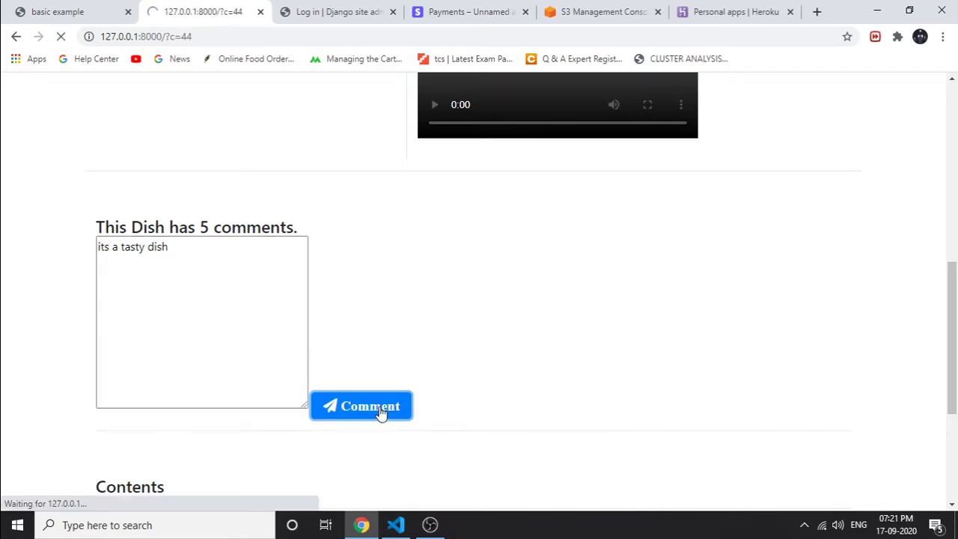
Reopen the Pizza product page and add the Pizza to the cart.
click(180, 339)
scroll(310, 344, down, 15)
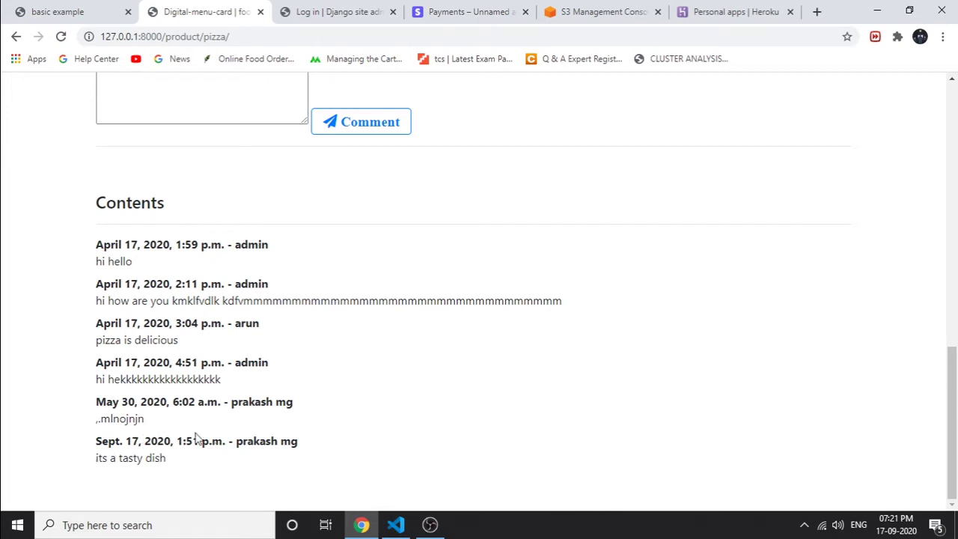
scroll(250, 247, up, 10)
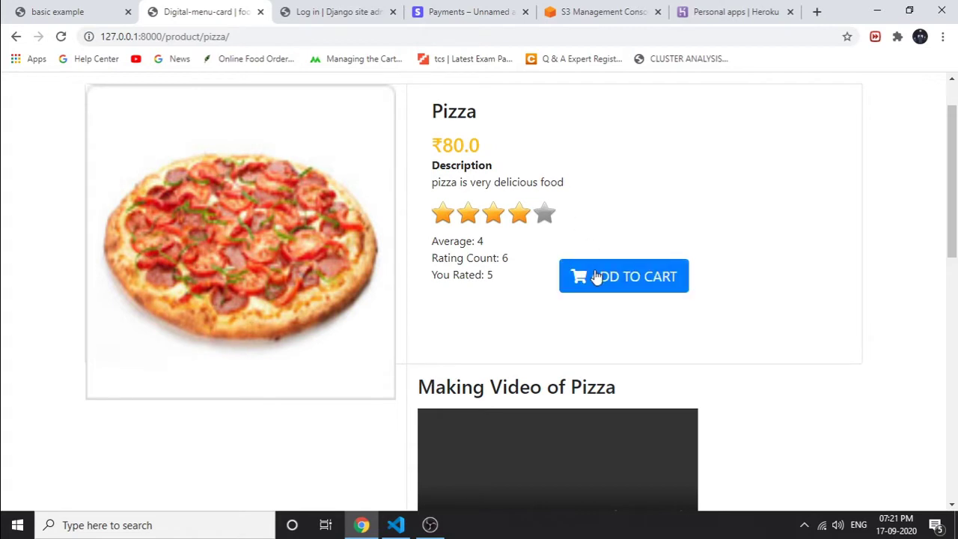
click(597, 276)
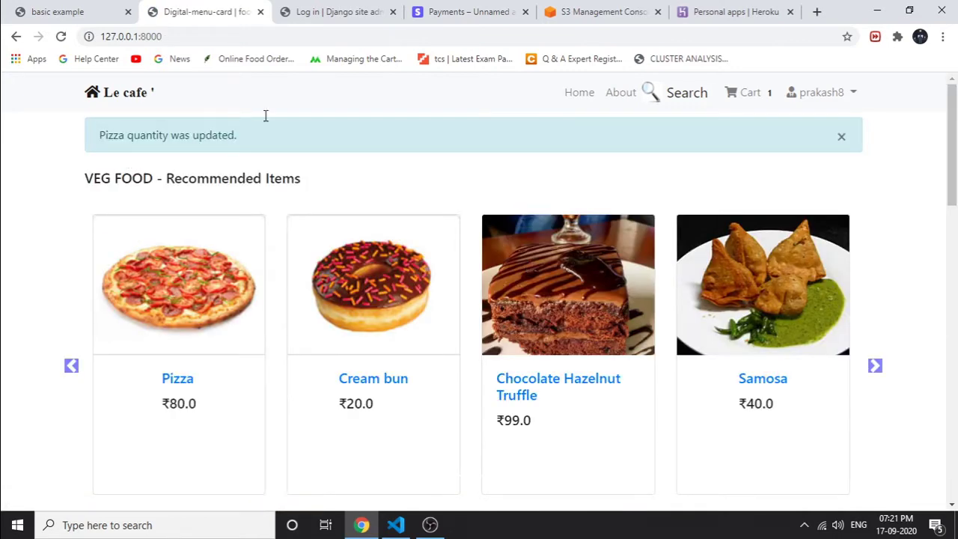
Check the cart holds two Pizzas totalling ₹160, then open Orange Juice from Drinks.
click(747, 93)
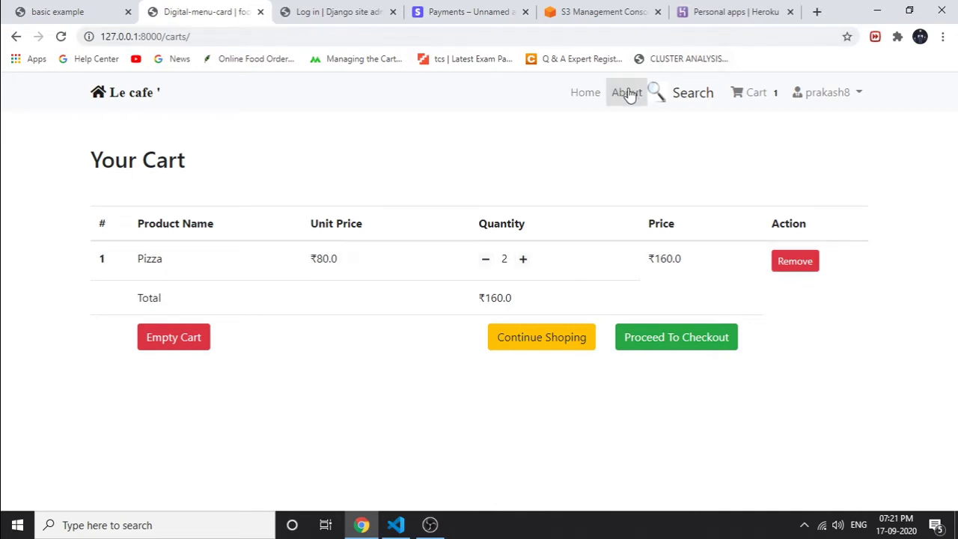
click(526, 338)
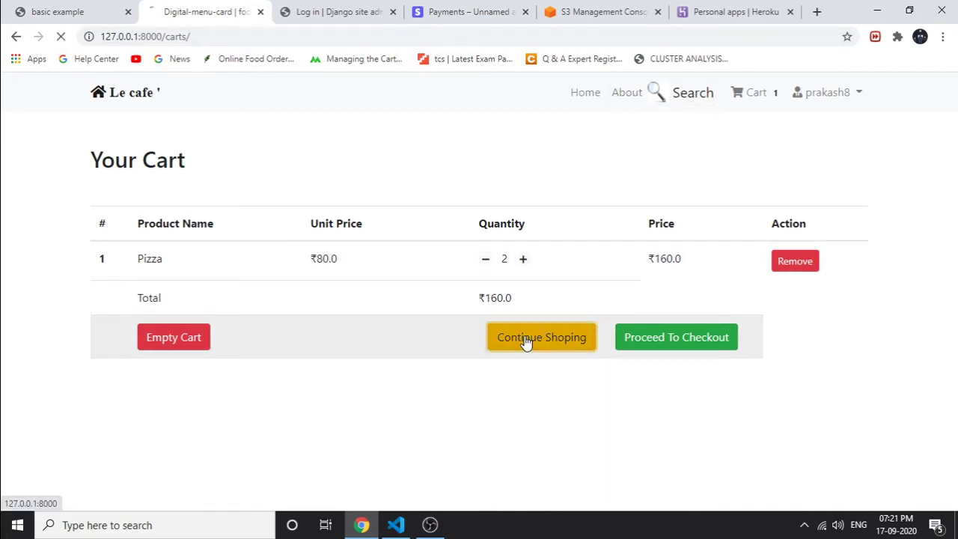
scroll(360, 370, down, 9)
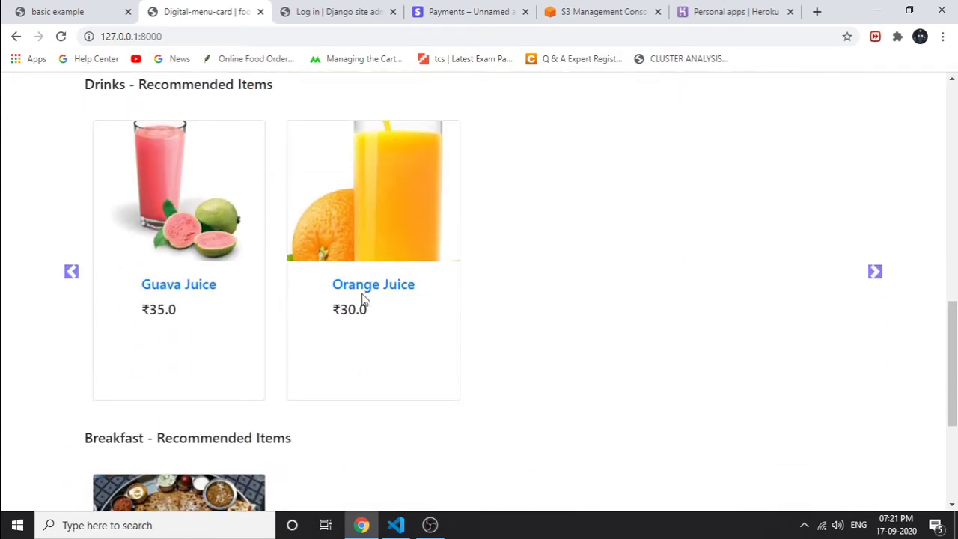
click(362, 294)
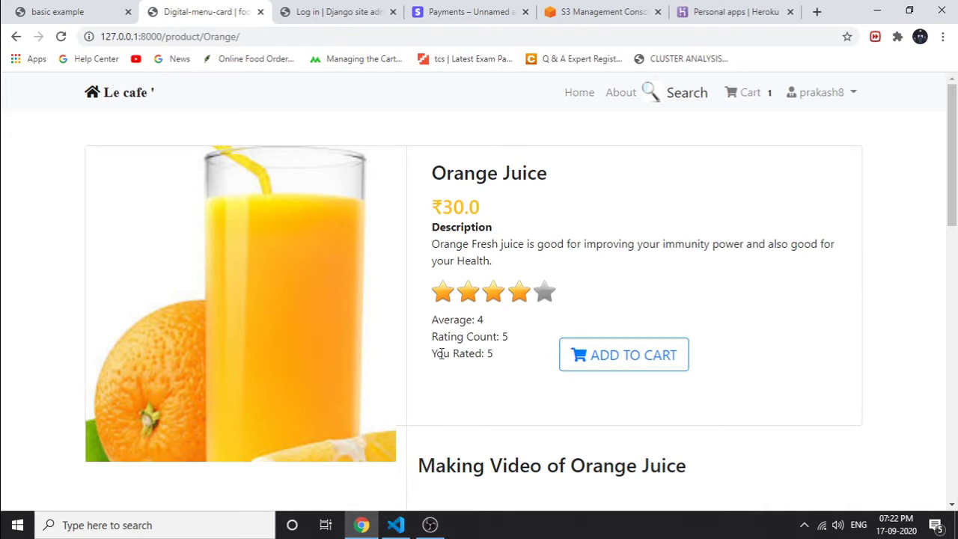
Rate Orange Juice five stars and play its making video briefly, fullscreen, then pause it.
click(544, 292)
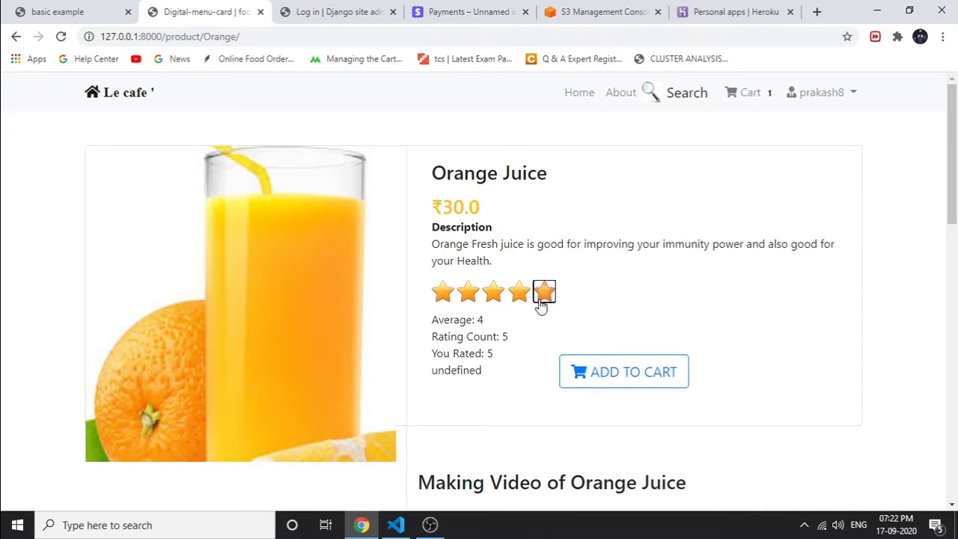
scroll(499, 449, down, 5)
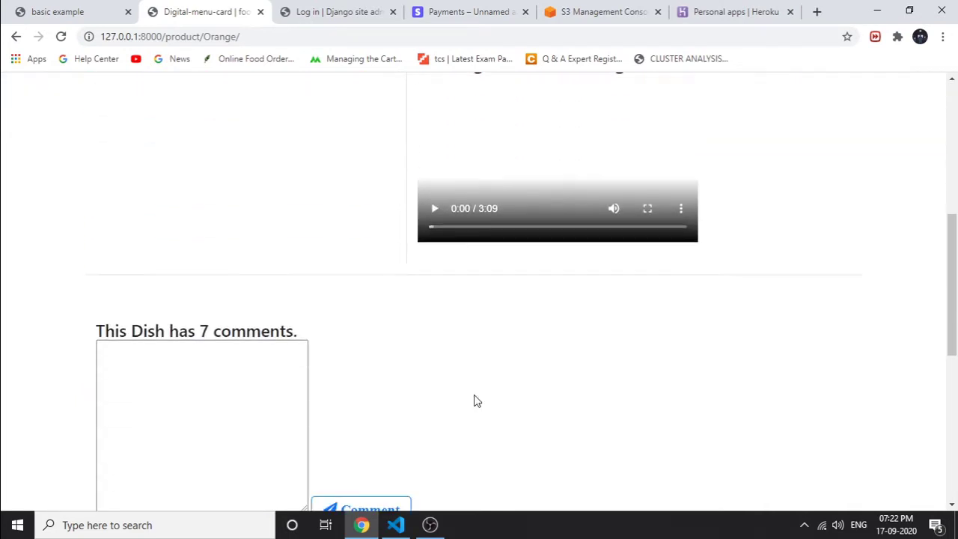
click(435, 209)
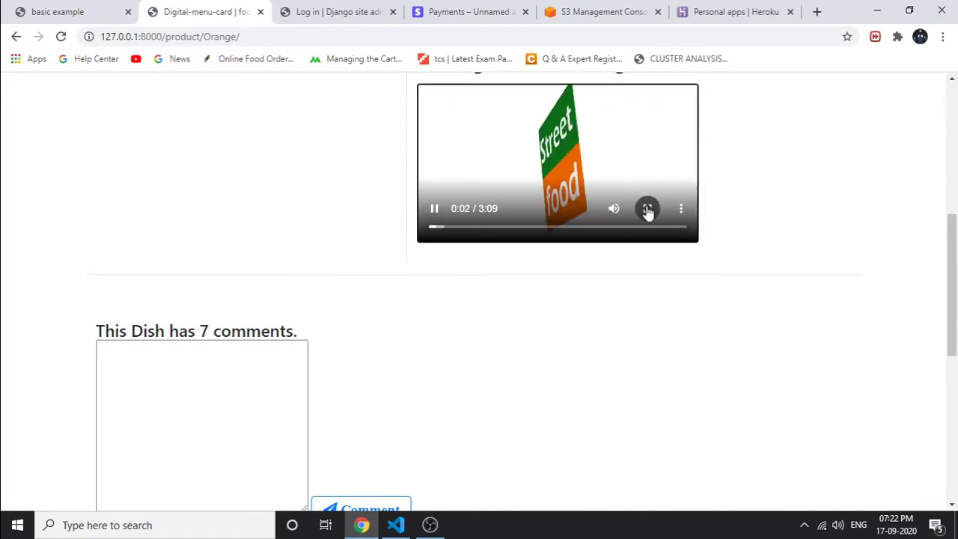
click(648, 210)
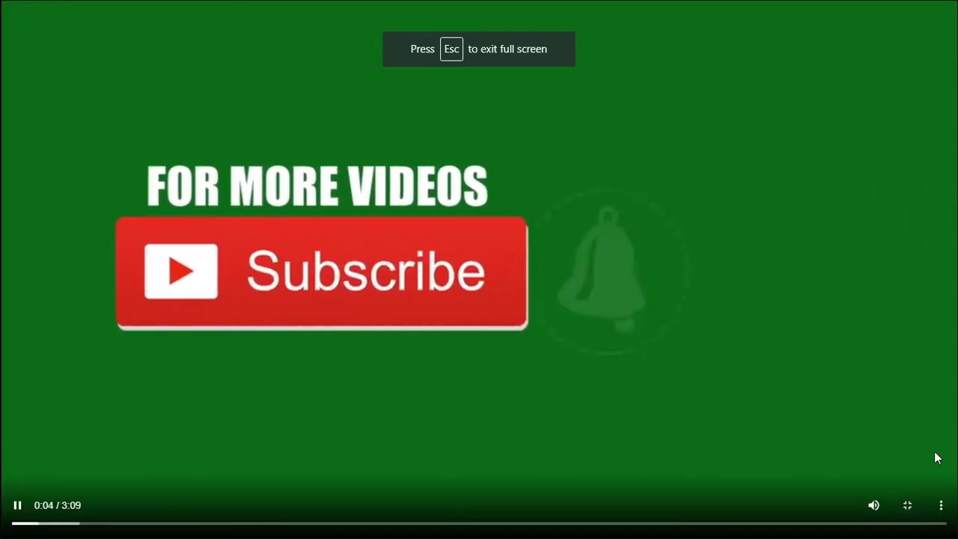
click(908, 505)
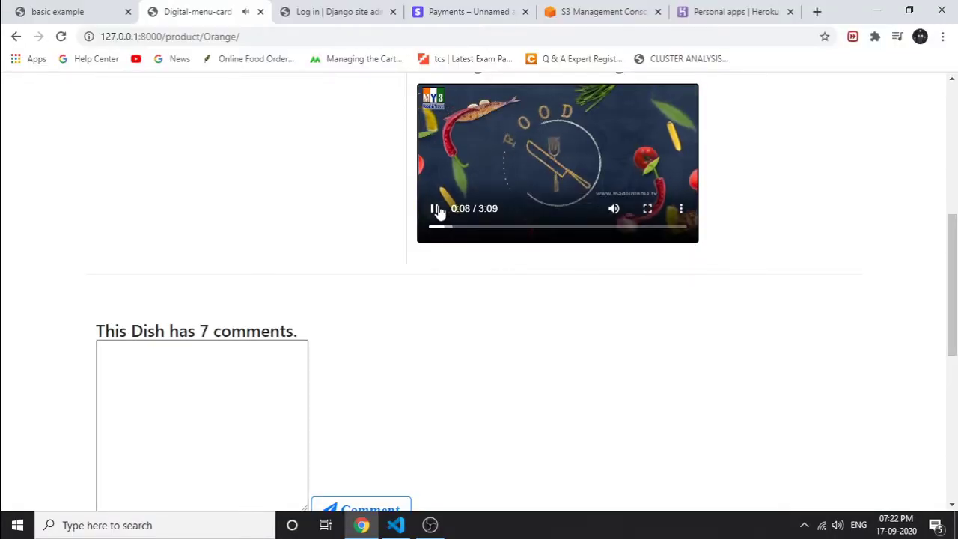
click(436, 209)
Scroll through the seven Orange Juice comments and back up.
scroll(433, 322, down, 3)
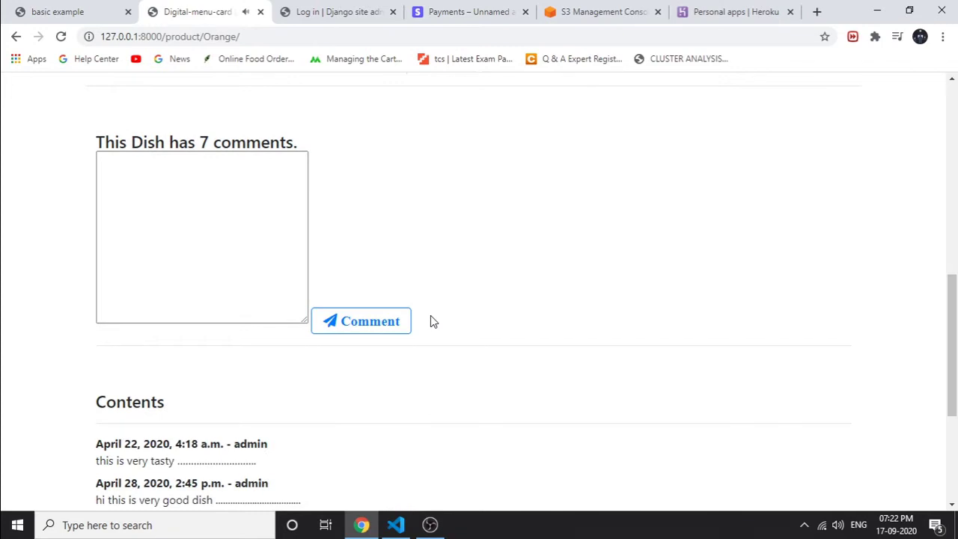
scroll(432, 322, down, 3)
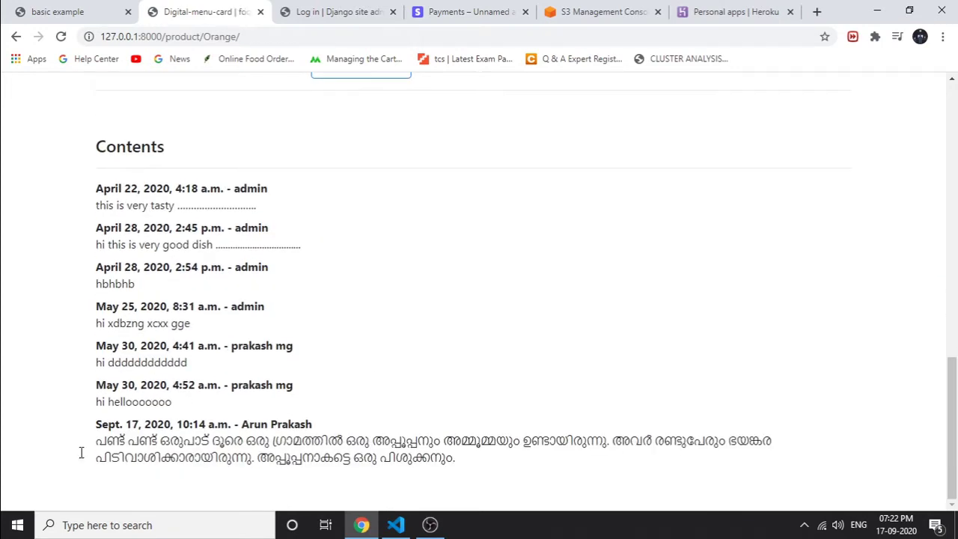
scroll(286, 345, up, 10)
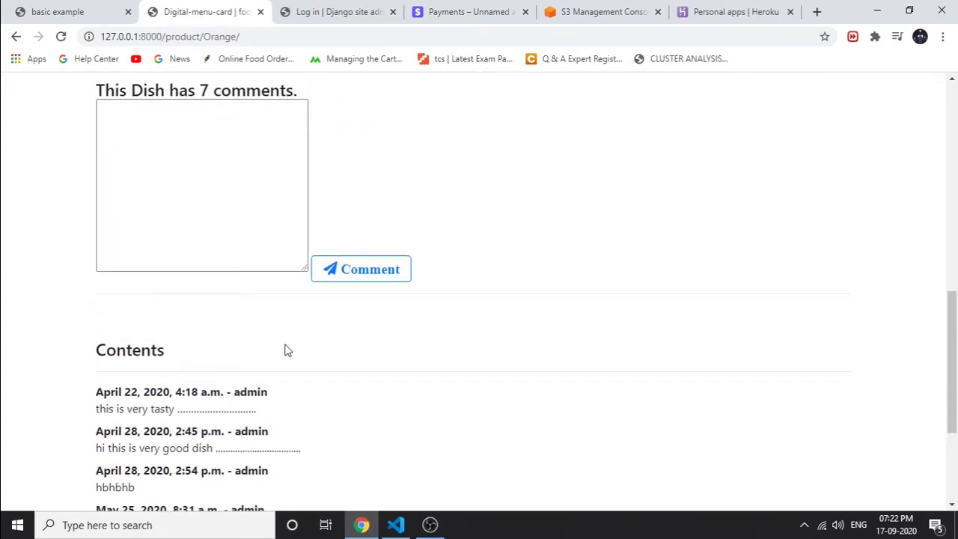
scroll(286, 344, up, 1)
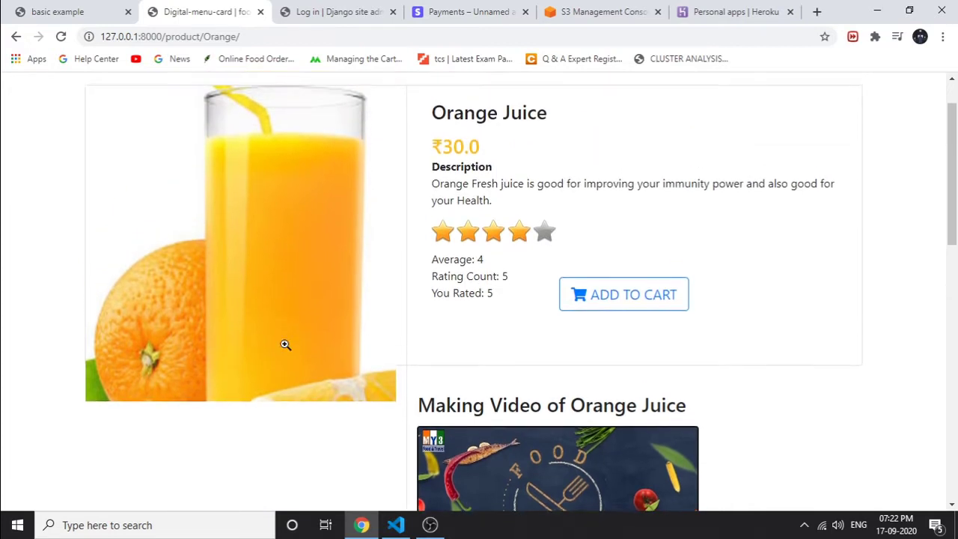
Add Orange Juice and a Chocolate Hazelnut Truffle to the cart.
click(599, 294)
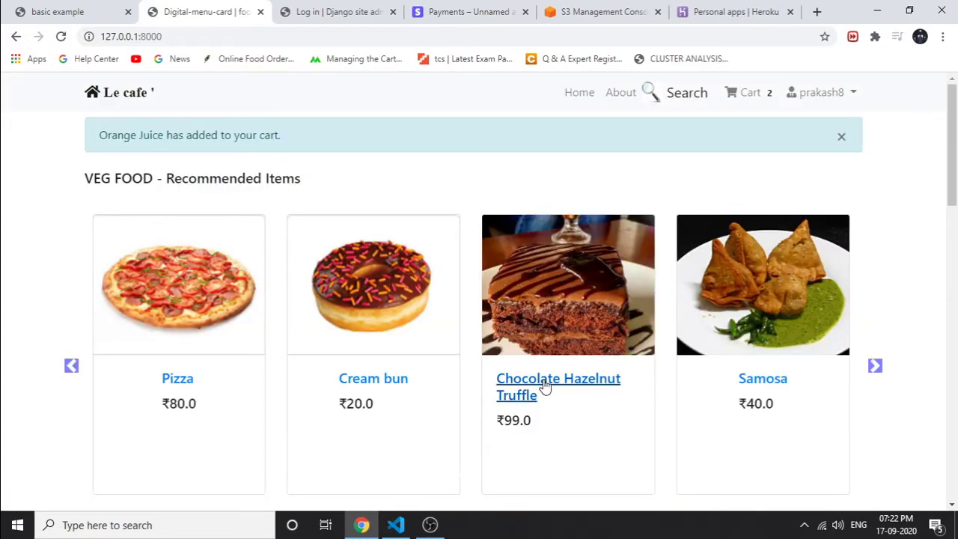
click(545, 387)
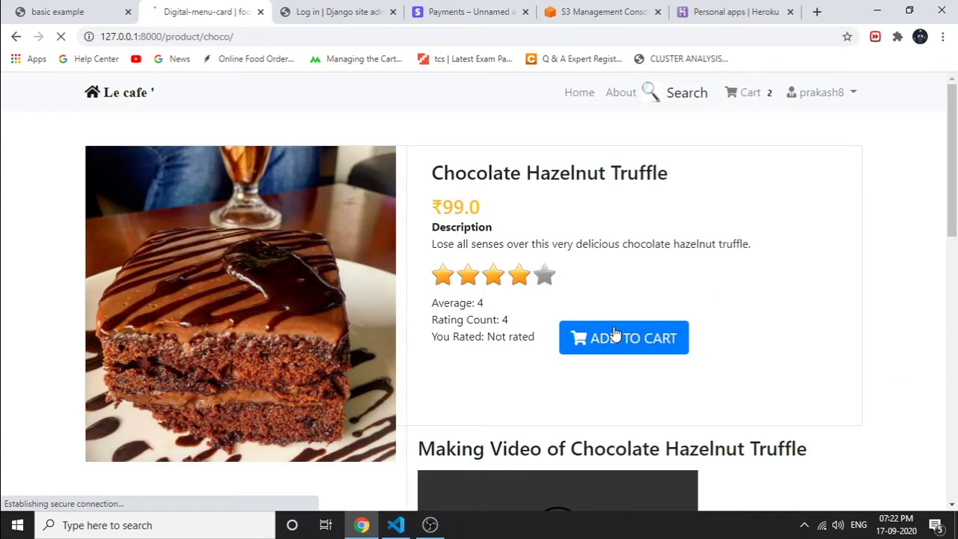
click(616, 342)
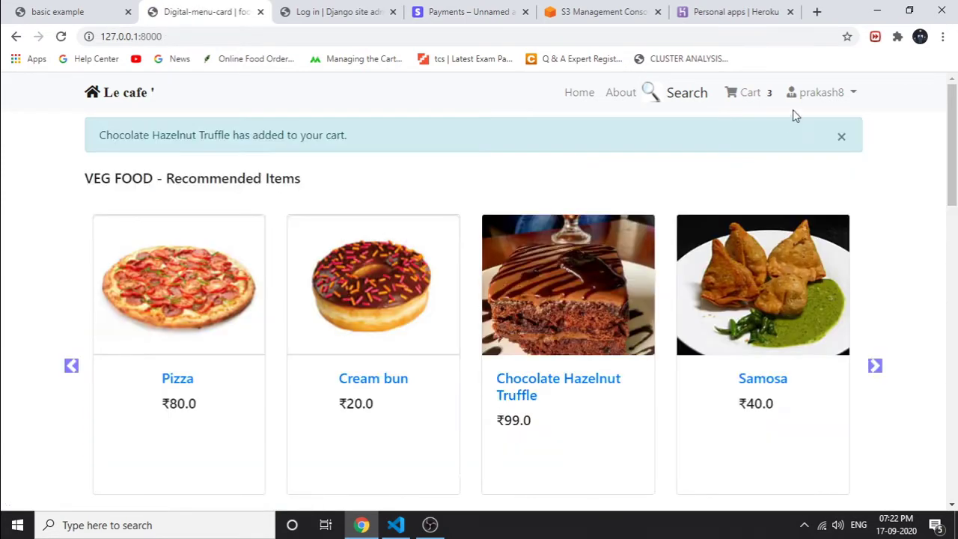
Raise the truffle quantity to two in the cart, bringing the total to ₹388.0.
click(750, 95)
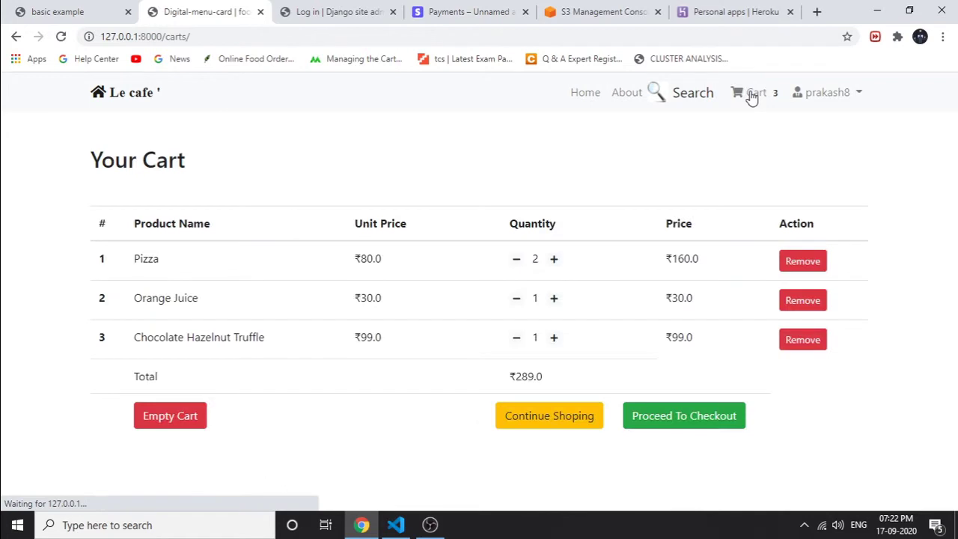
click(555, 339)
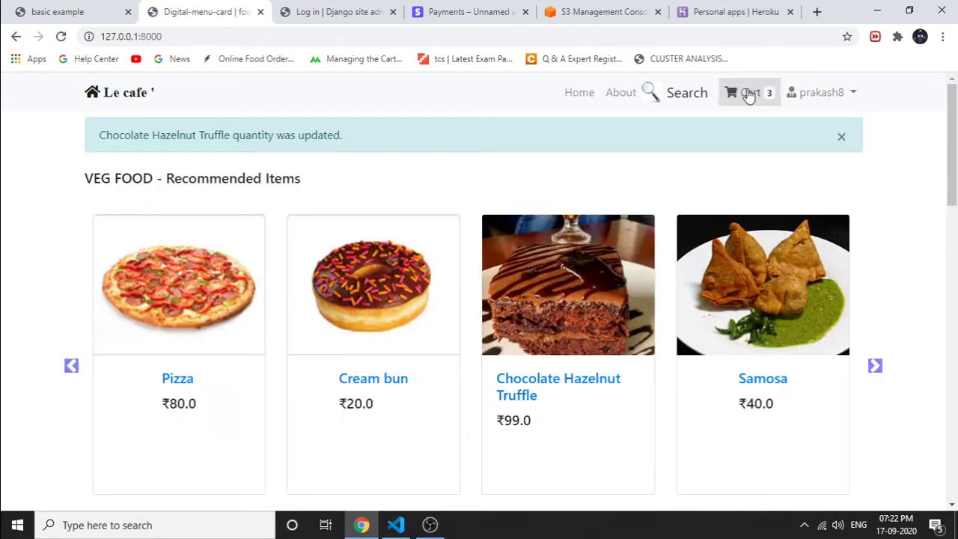
click(748, 92)
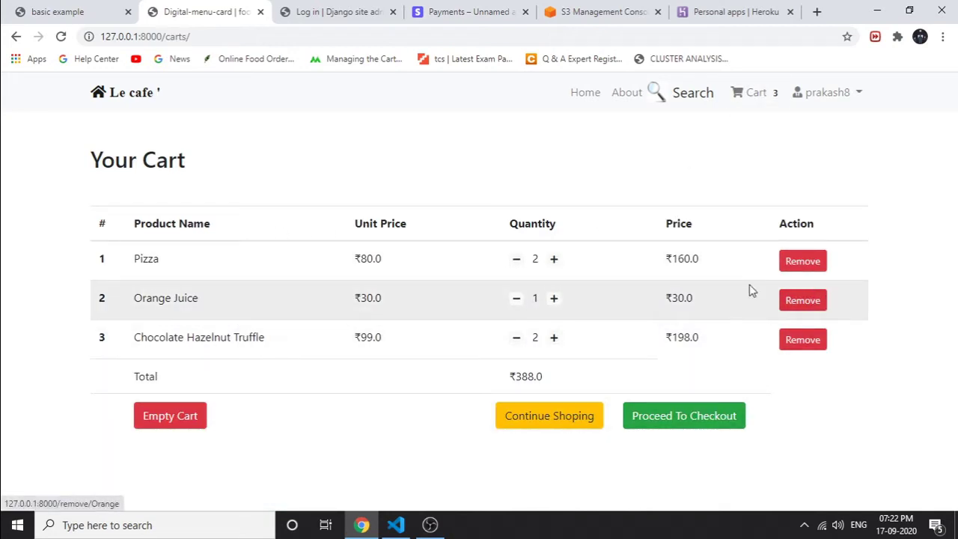
Remove Orange Juice and the Chocolate Hazelnut Truffle from the cart.
click(798, 307)
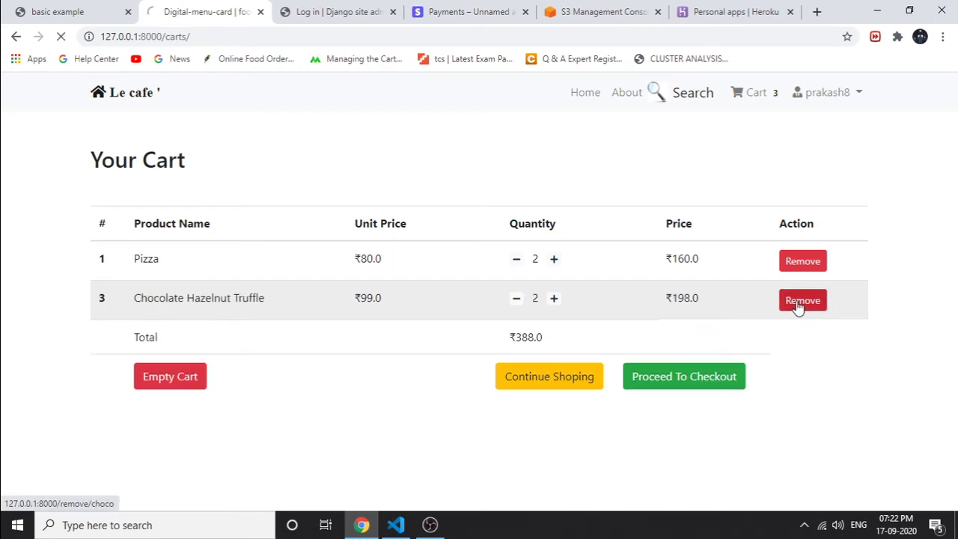
click(801, 302)
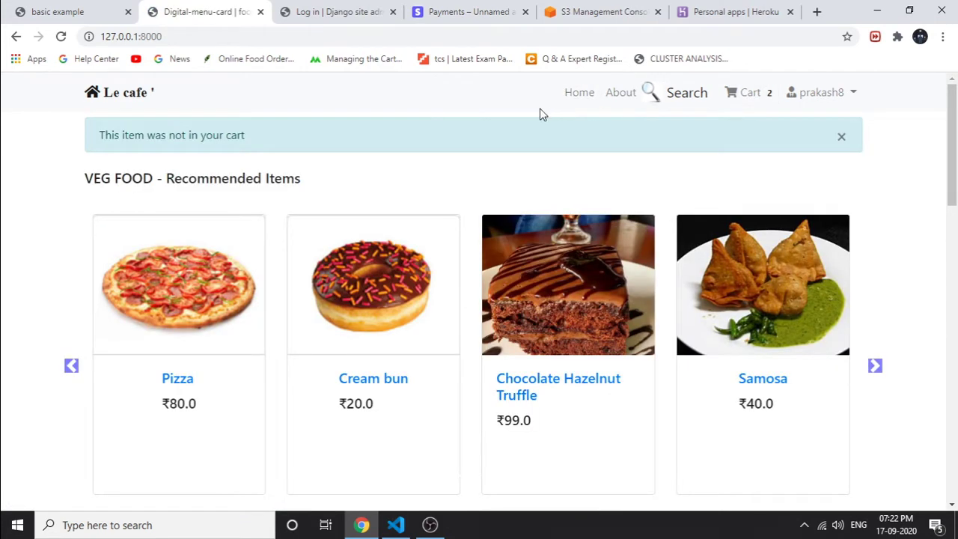
click(752, 98)
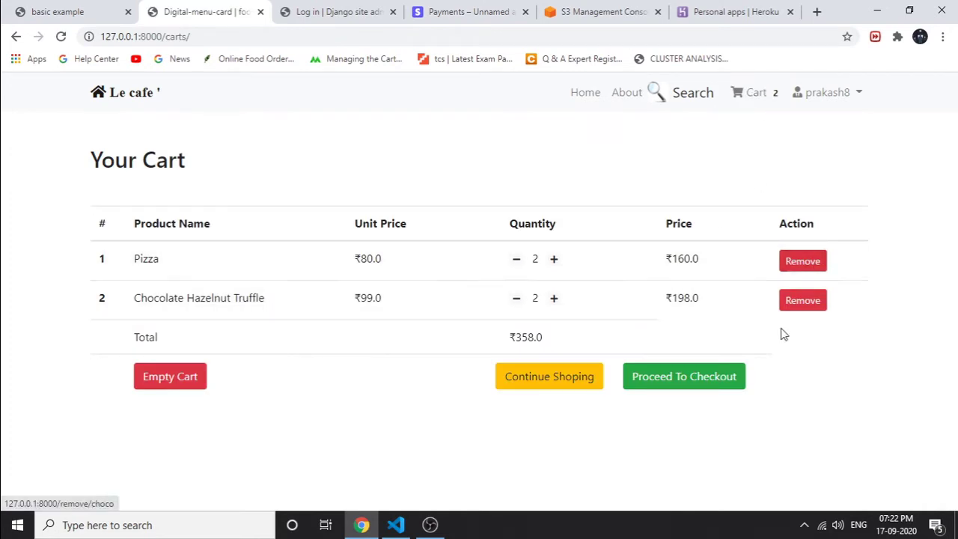
double_click(803, 301)
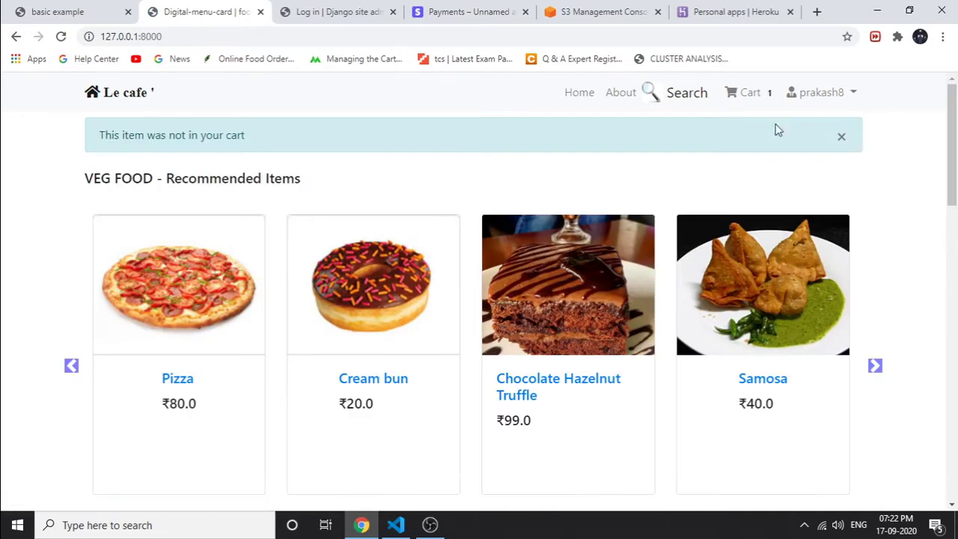
Empty the cart to a ₹0 total and return to the home page.
click(738, 101)
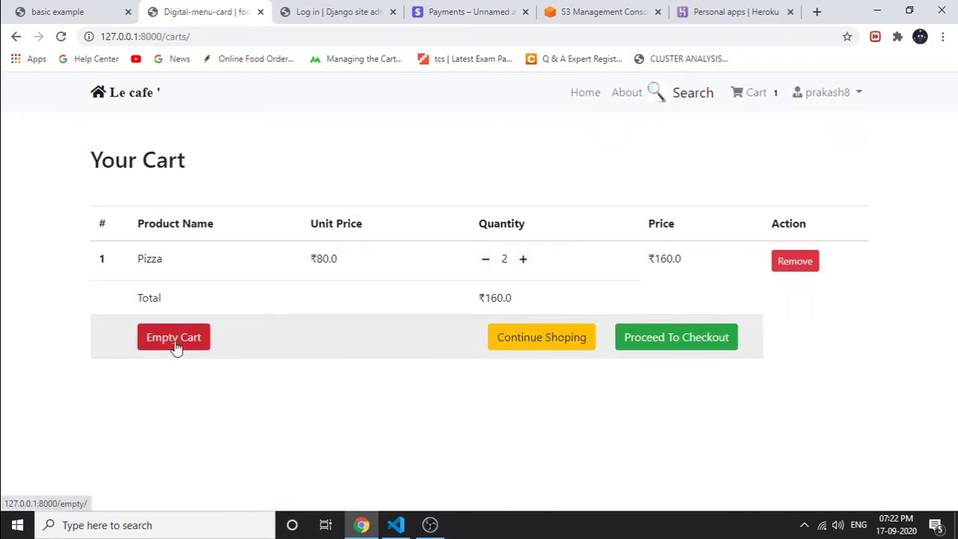
click(180, 341)
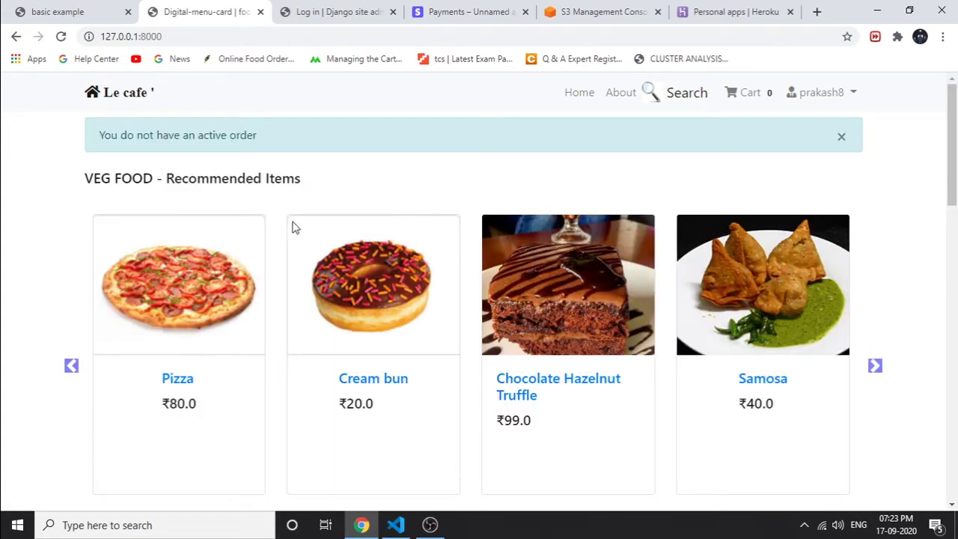
click(753, 91)
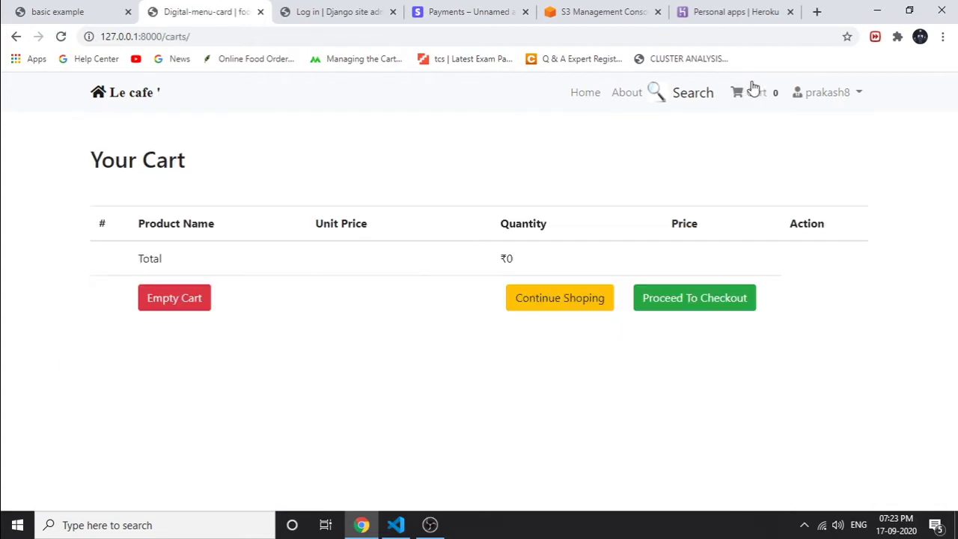
click(753, 93)
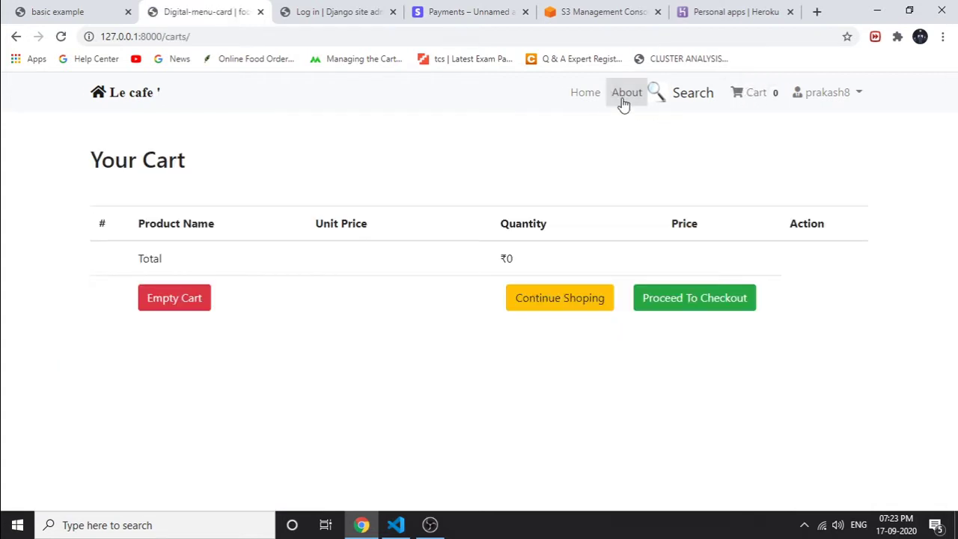
click(584, 101)
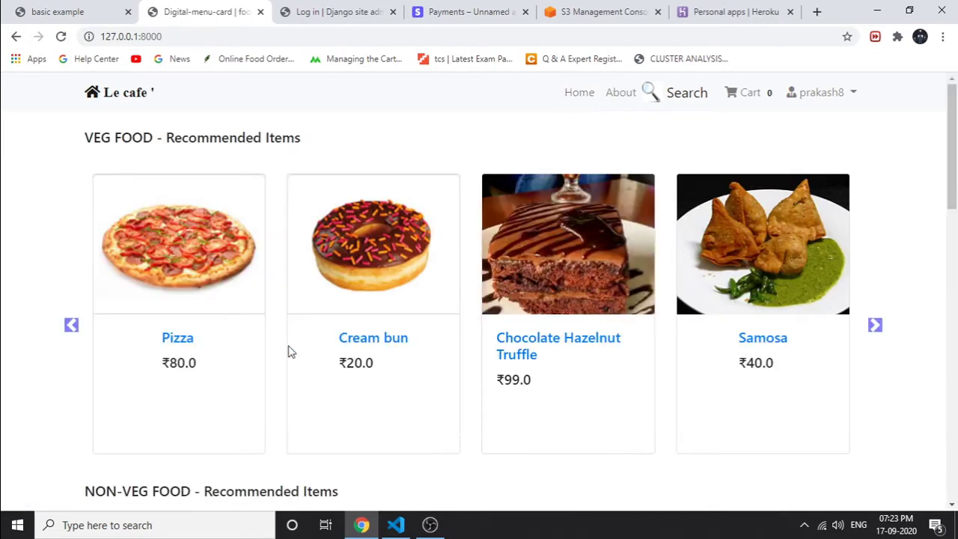
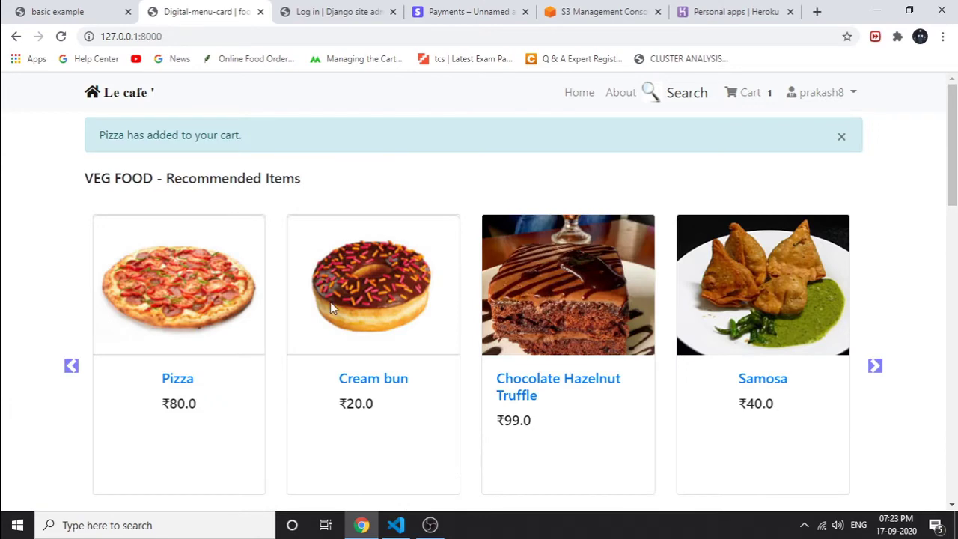
Scroll the menu page back up to the top after adding Pizza to the cart.
scroll(331, 302, down, 6)
scroll(333, 309, up, 4)
scroll(333, 308, up, 3)
Search products by name 'Ber' and add Berger to the cart.
click(692, 98)
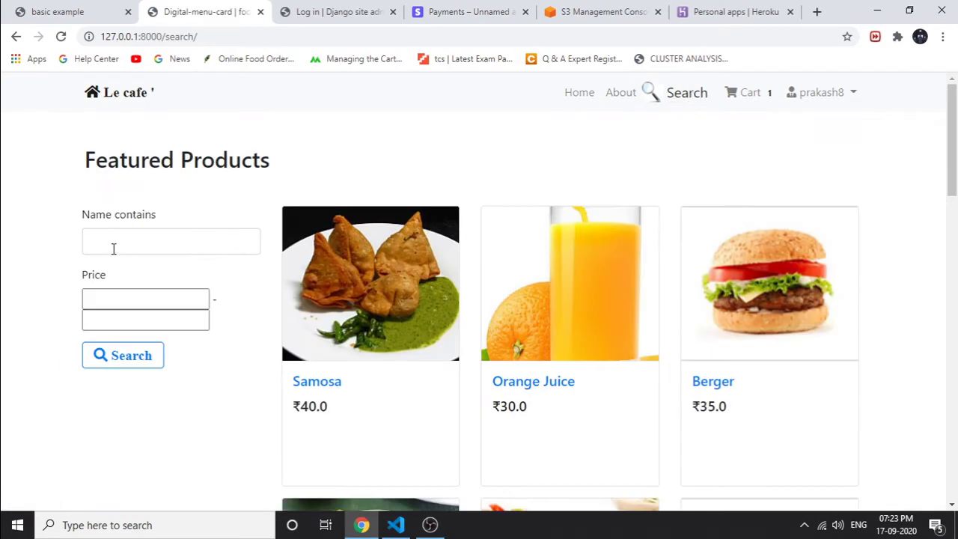
click(113, 247)
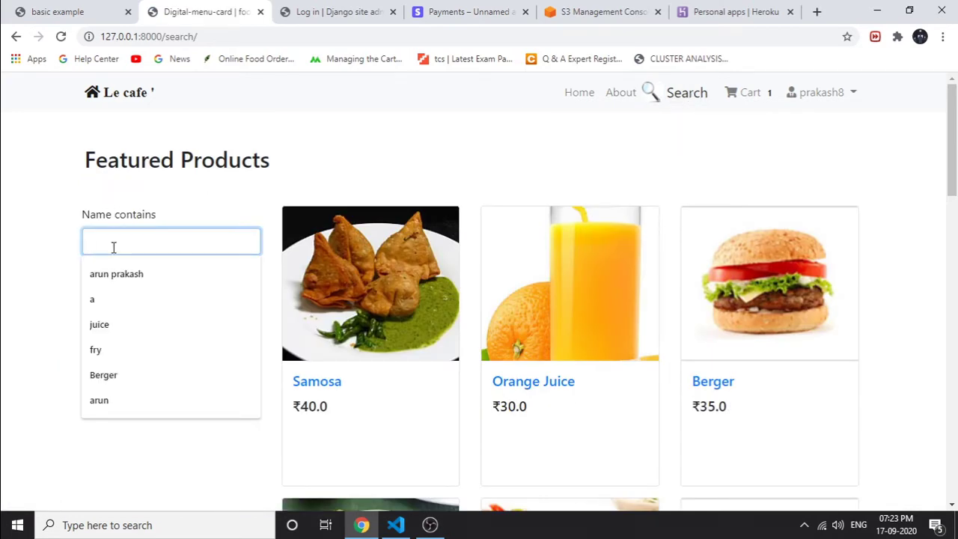
text(ber)
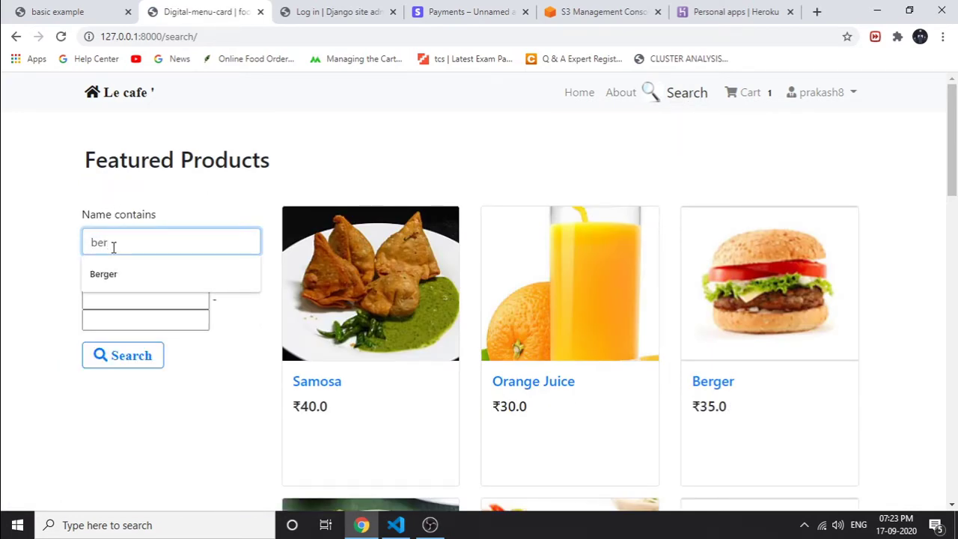
click(112, 273)
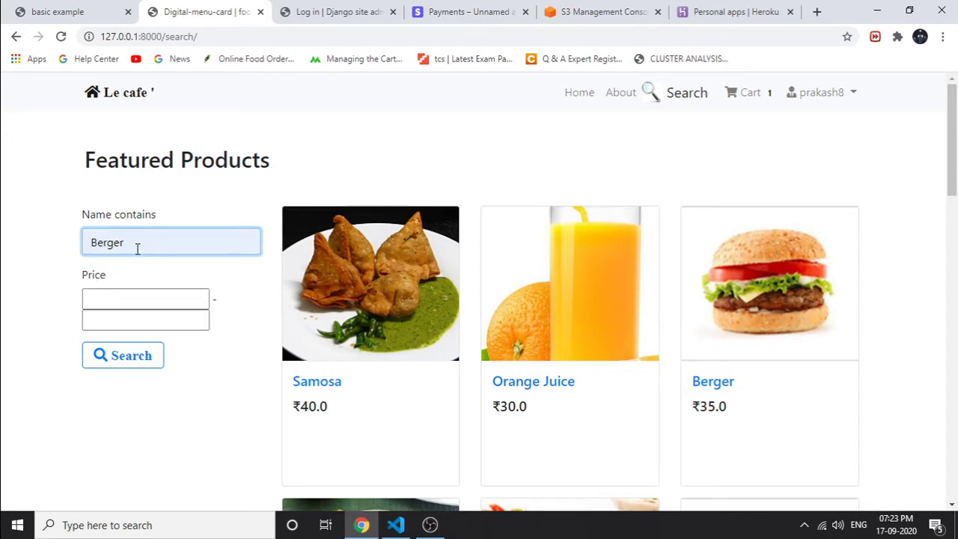
key(BackSpace)
key(BackSpace)
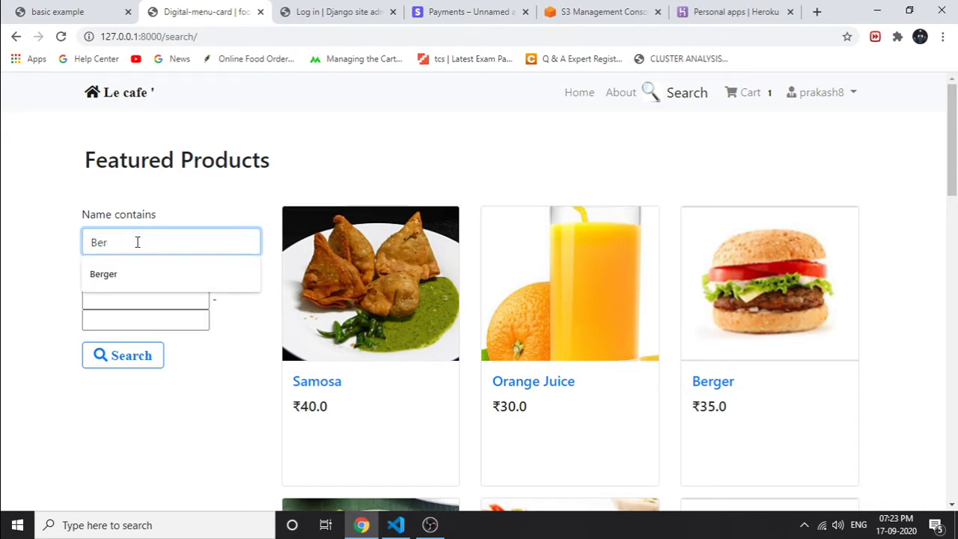
click(156, 356)
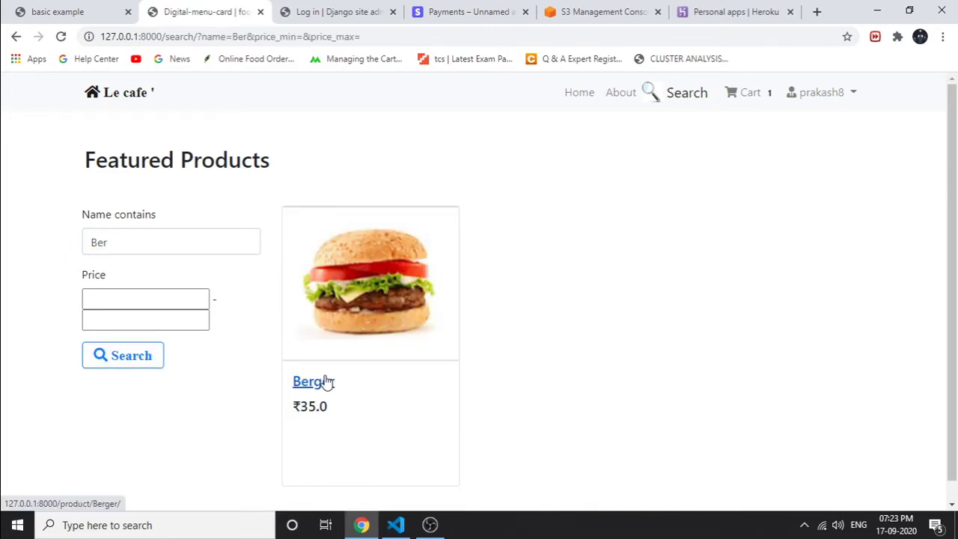
click(327, 382)
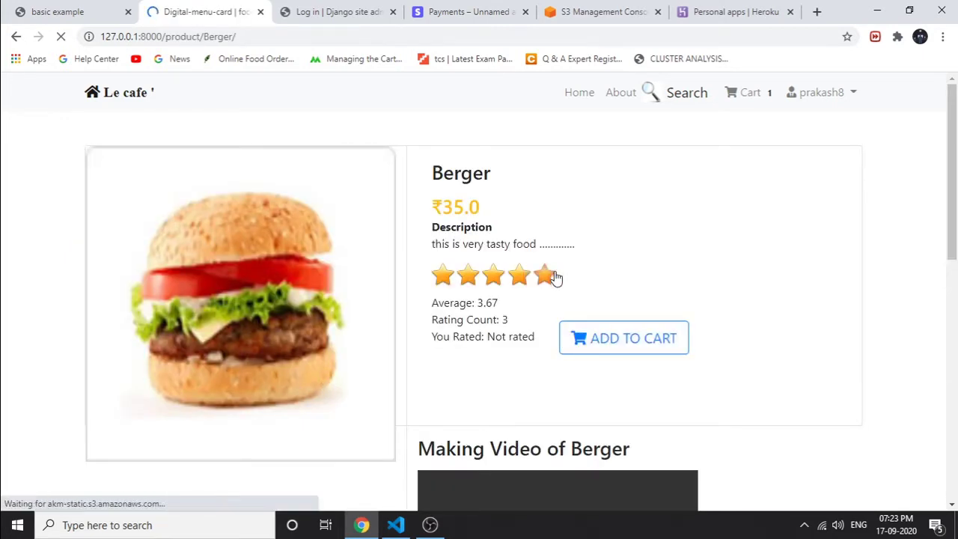
click(612, 354)
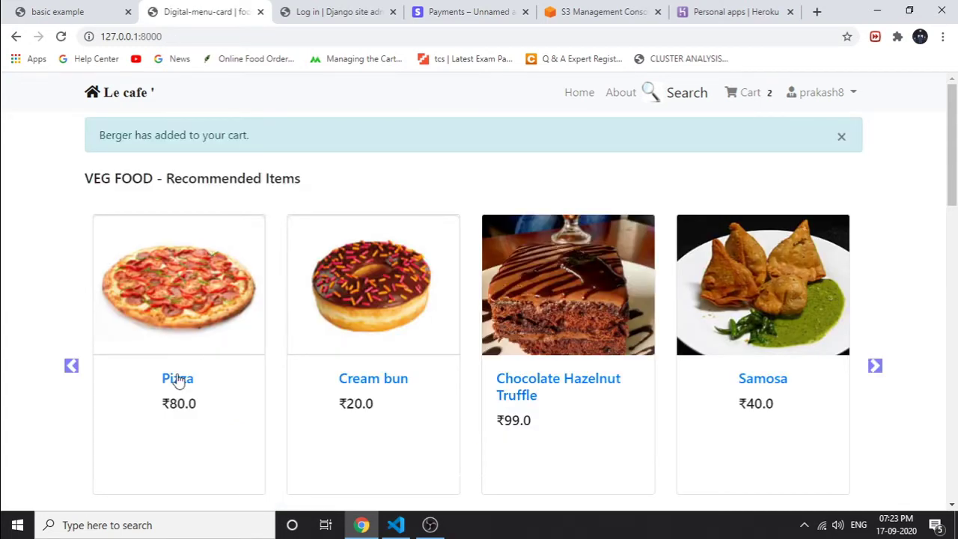
Search for 'juice' to list Orange Juice and Guava Juice, then clear the name filter.
click(657, 91)
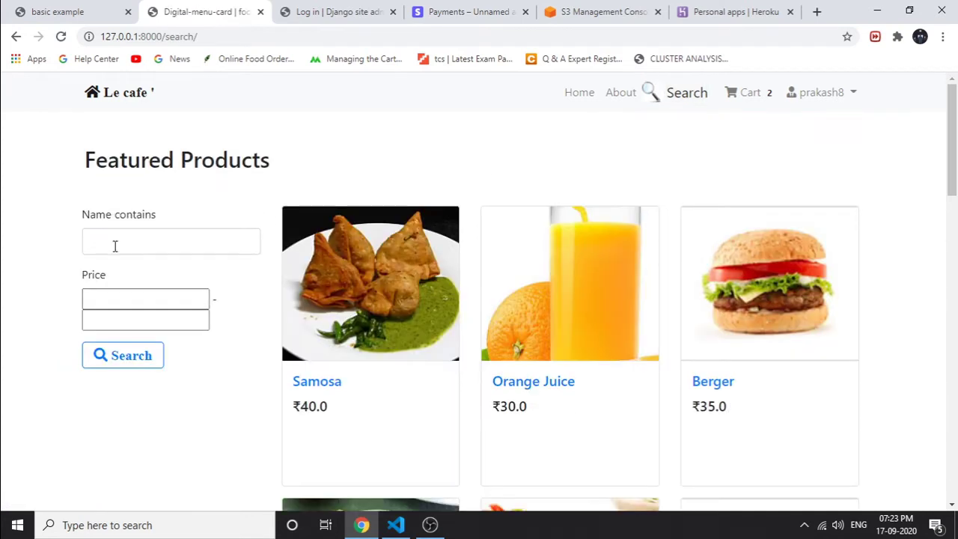
click(115, 245)
text(j)
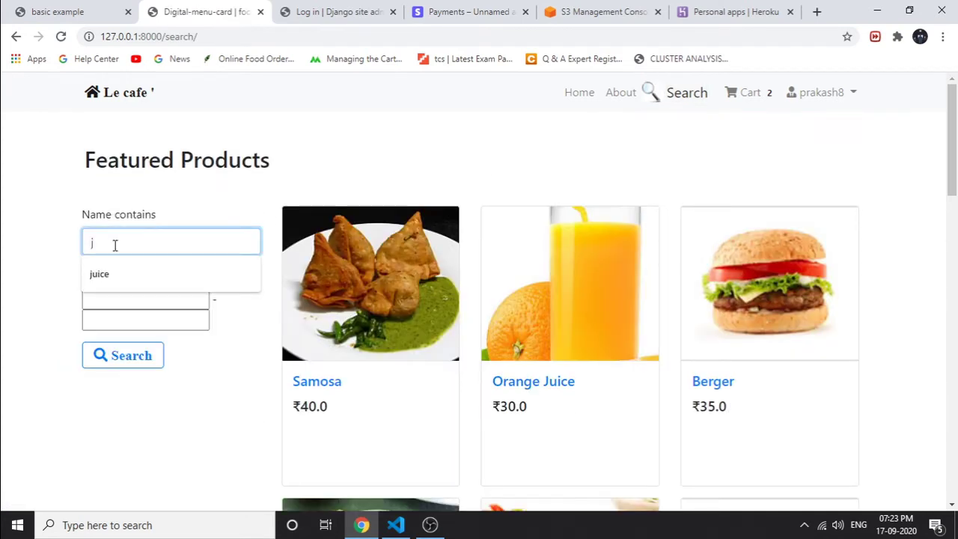
text(uice)
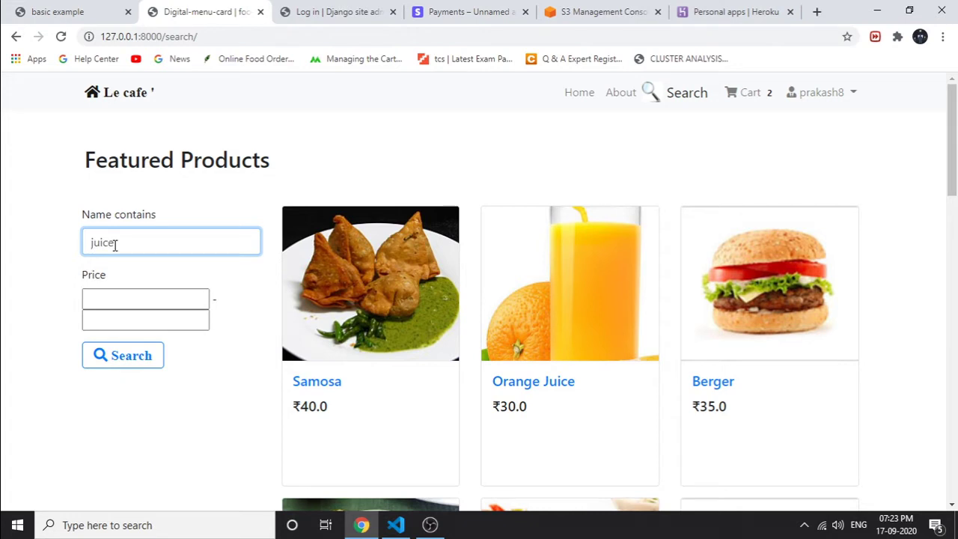
key(Return)
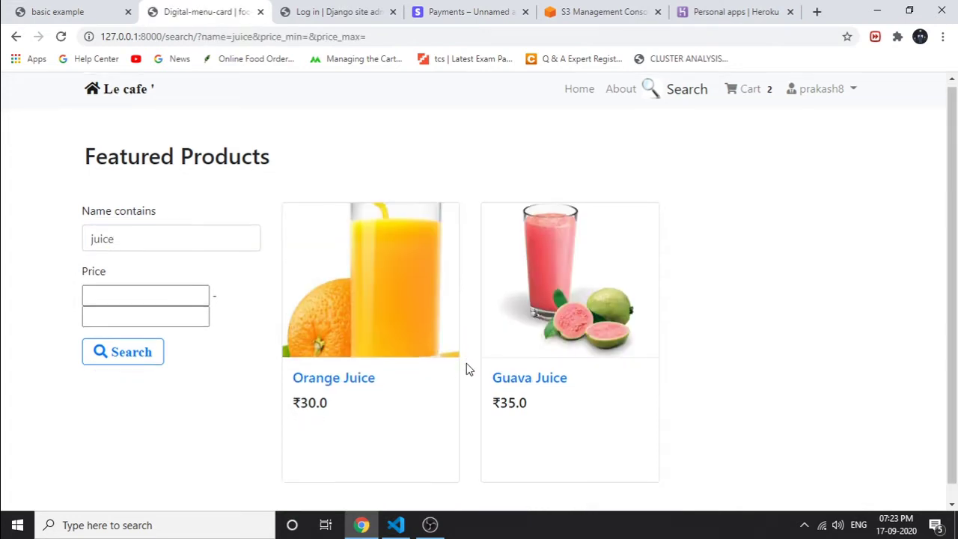
scroll(467, 363, down, 1)
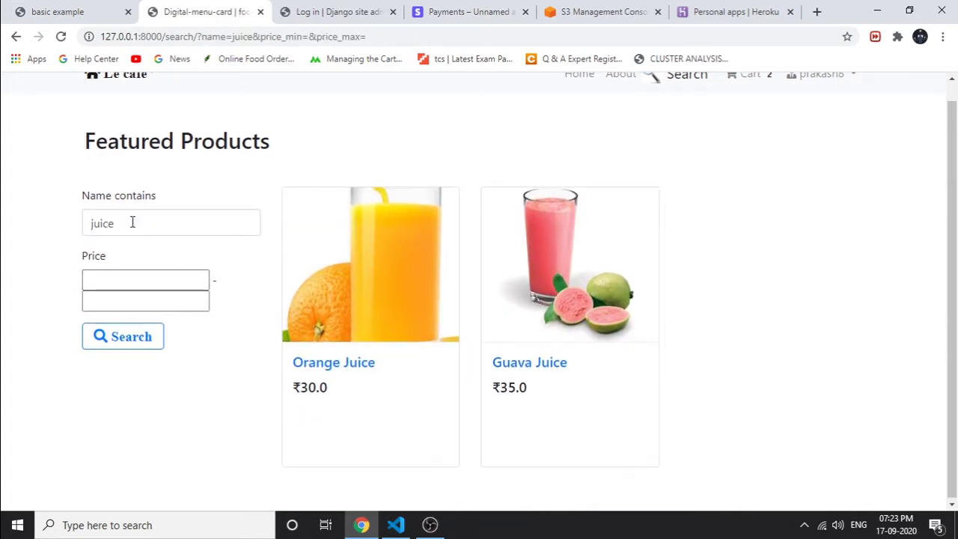
drag(132, 222, 82, 220)
click(106, 281)
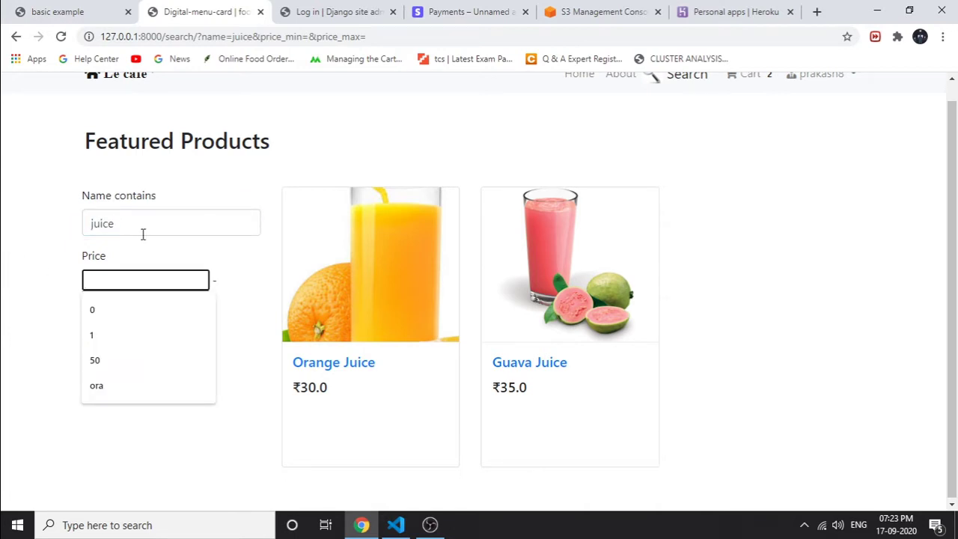
drag(137, 217, 5, 224)
key(BackSpace)
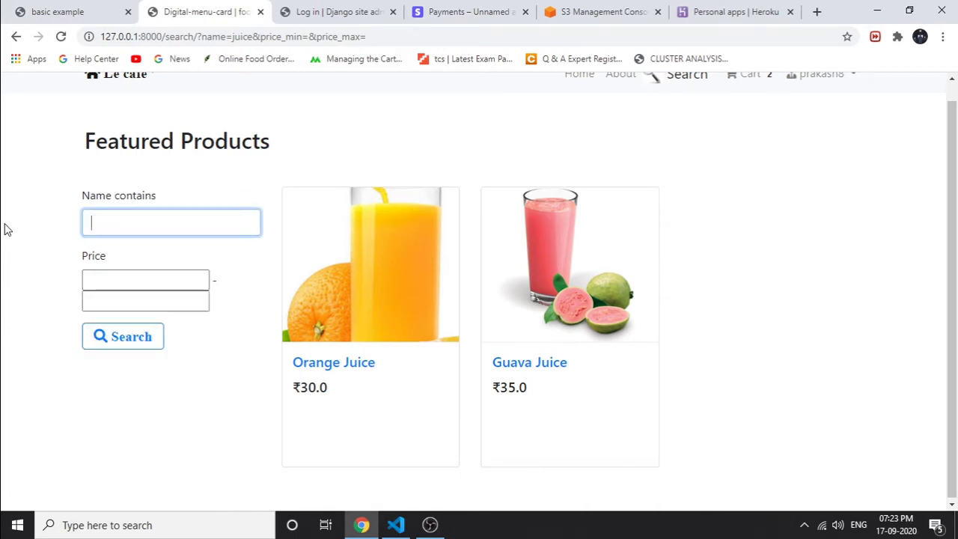
Search for products priced from 0 to 50 and browse the results.
click(110, 277)
click(110, 309)
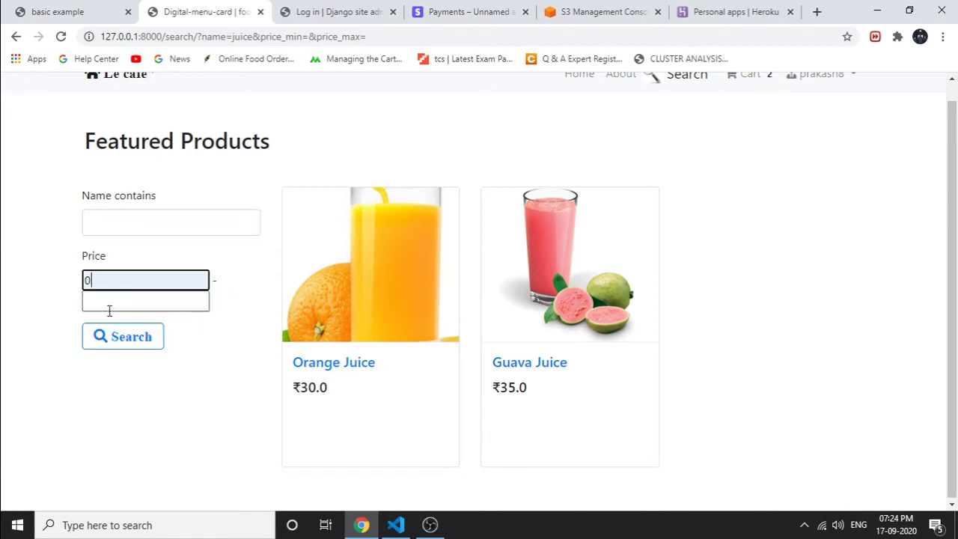
click(107, 299)
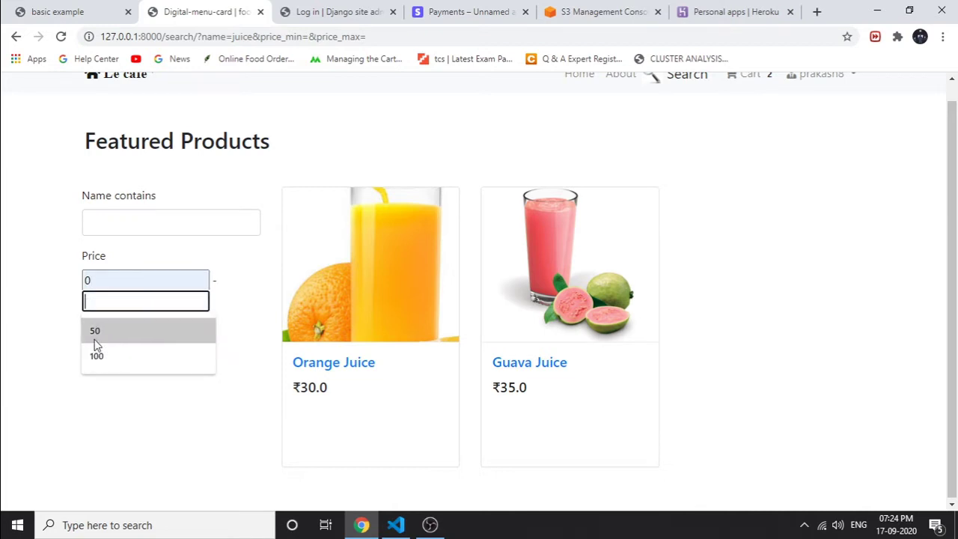
click(95, 331)
click(116, 340)
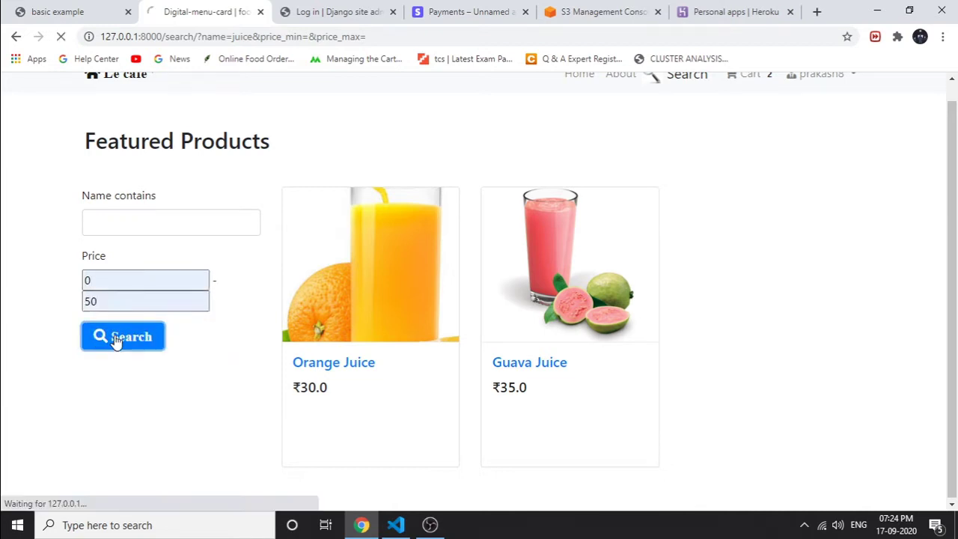
scroll(315, 333, down, 1)
scroll(313, 334, down, 4)
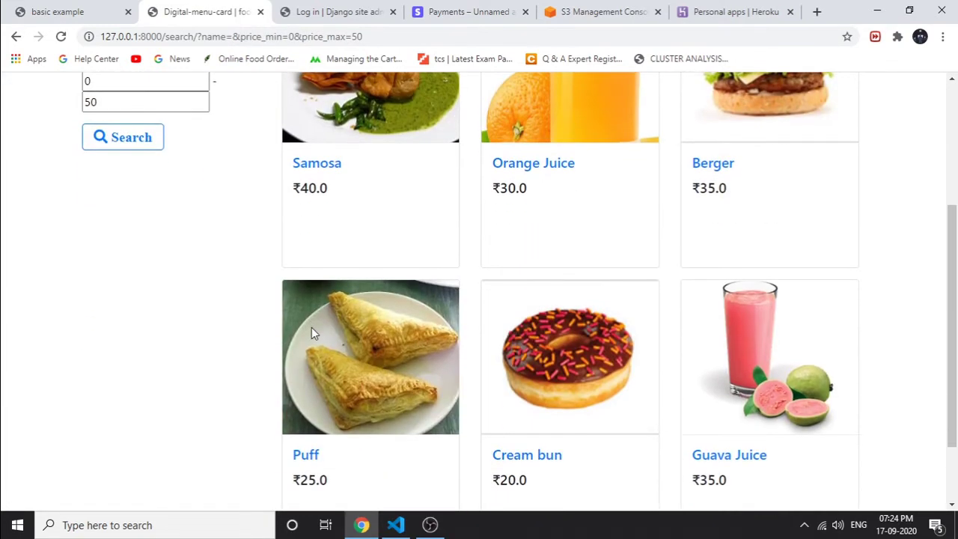
scroll(313, 333, up, 4)
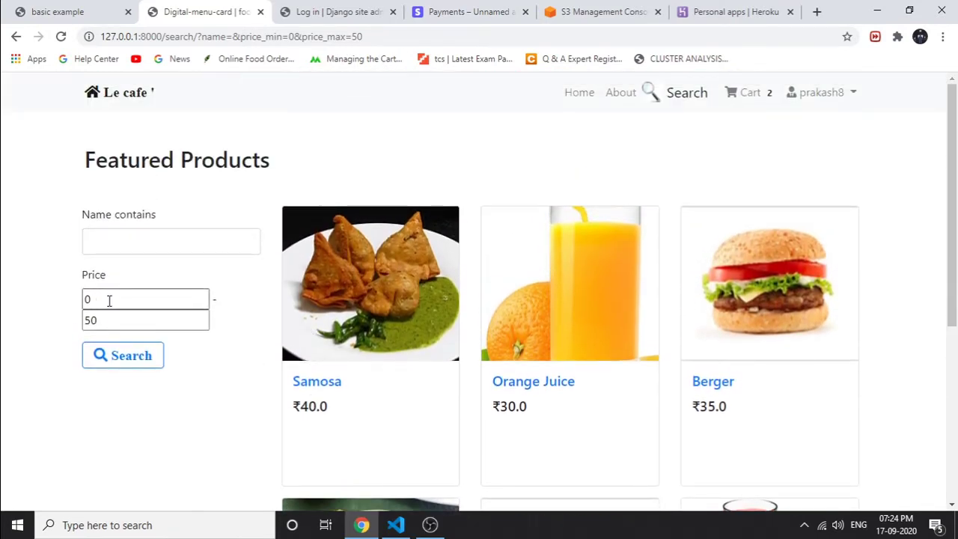
Change the price range to 50–100 and search, listing Pizza, Baahubali Thali and others.
click(109, 299)
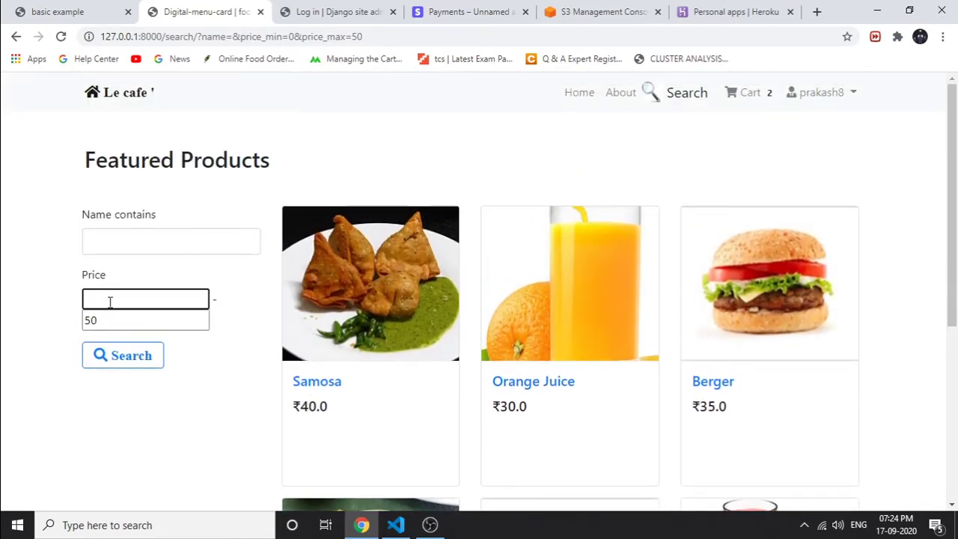
text(50)
click(107, 312)
key(BackSpace)
key(BackSpace)
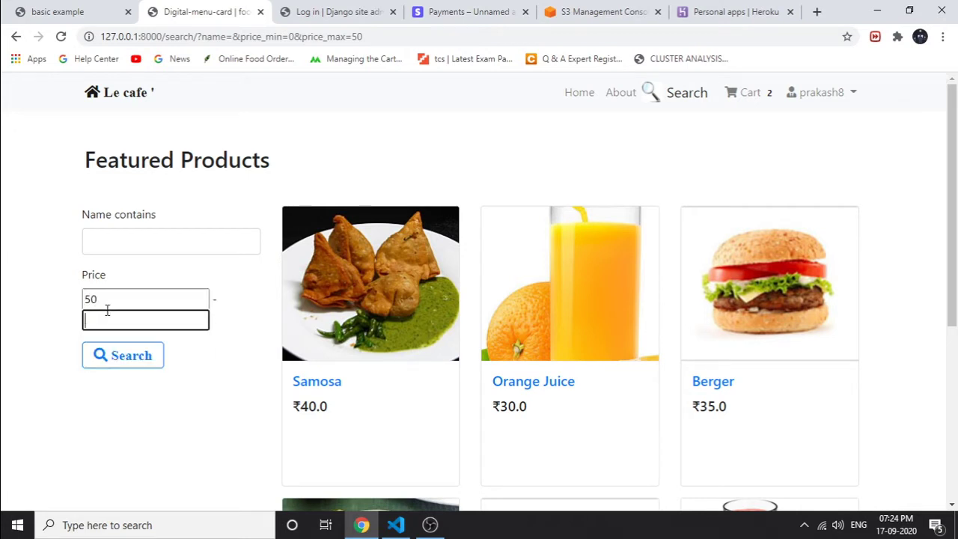
text(100)
click(120, 359)
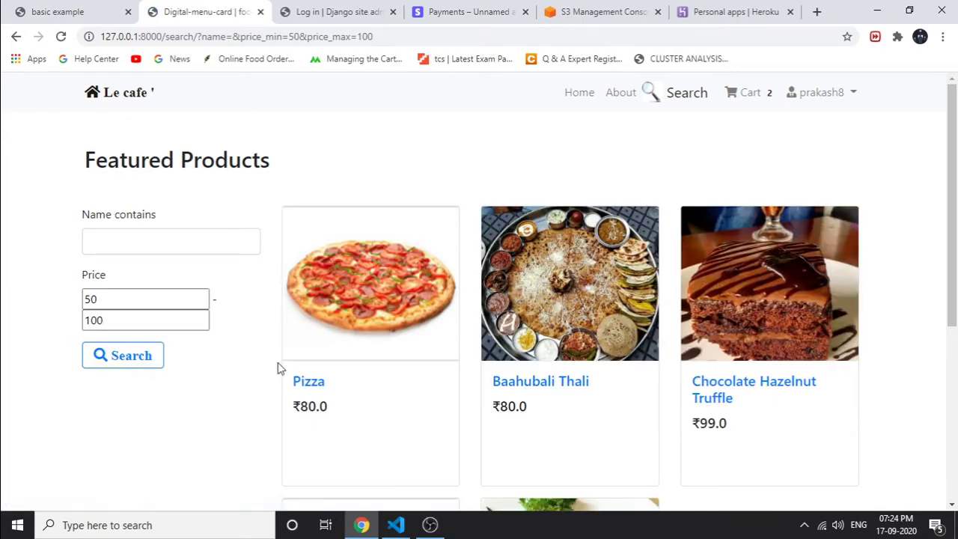
scroll(449, 447, down, 3)
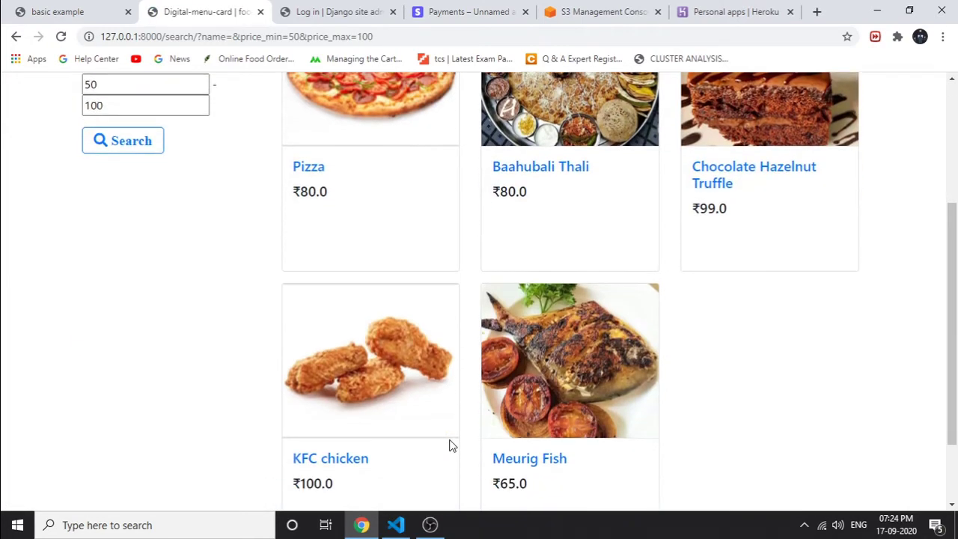
scroll(449, 446, down, 2)
scroll(449, 446, up, 5)
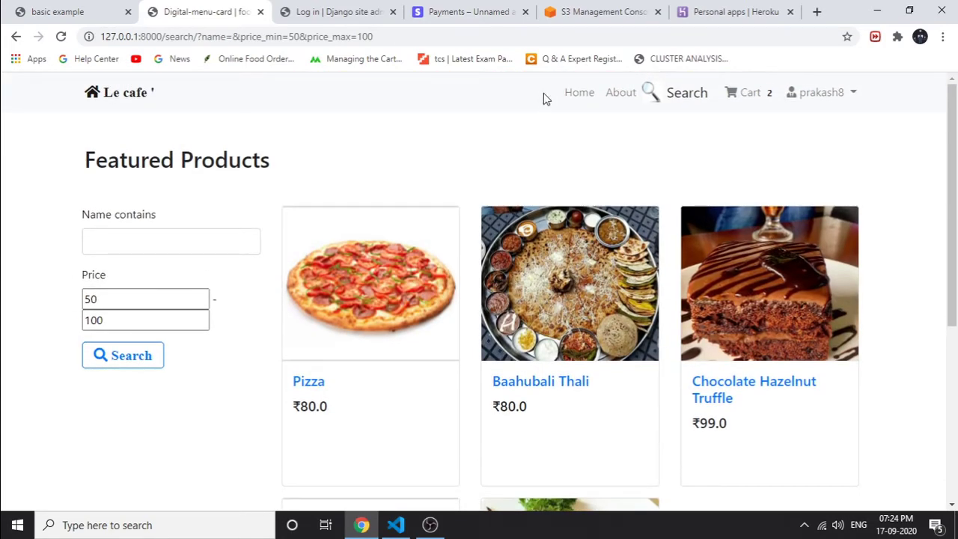
Visit the About Us page and open Central Hotel's location in a larger Google map.
click(623, 96)
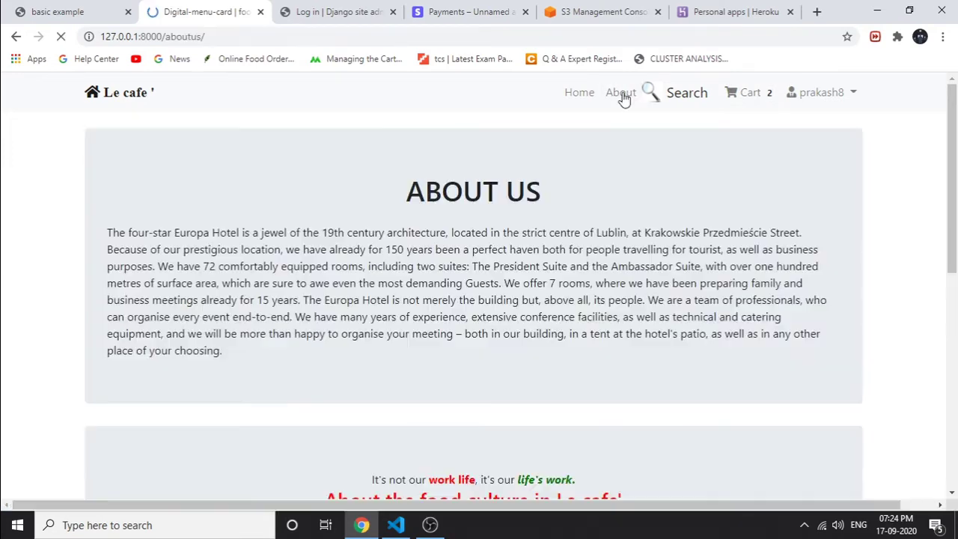
scroll(275, 290, down, 6)
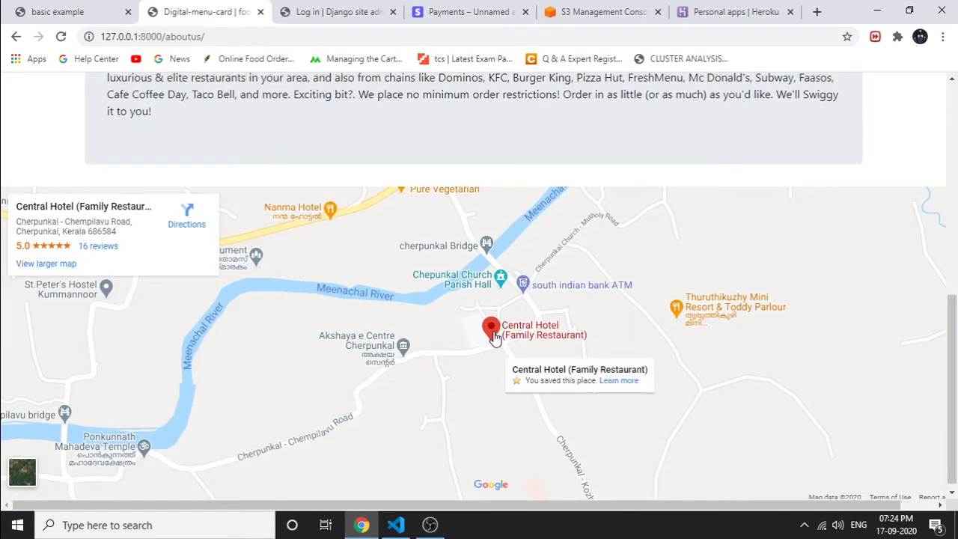
click(46, 262)
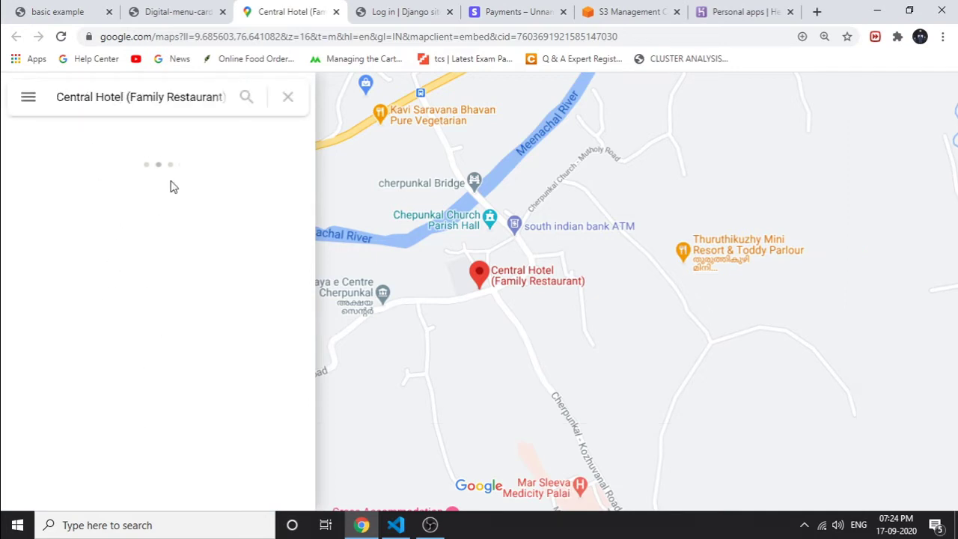
click(156, 9)
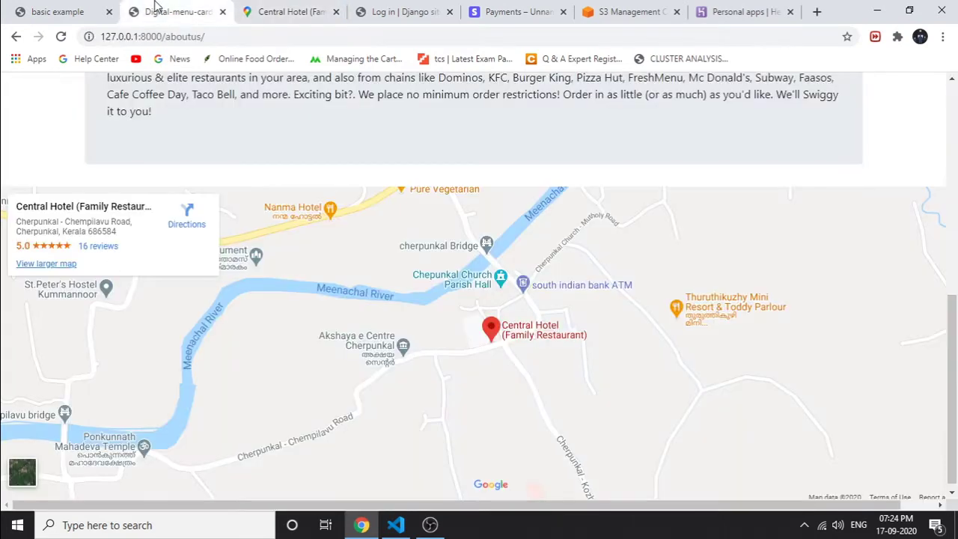
scroll(349, 247, up, 2)
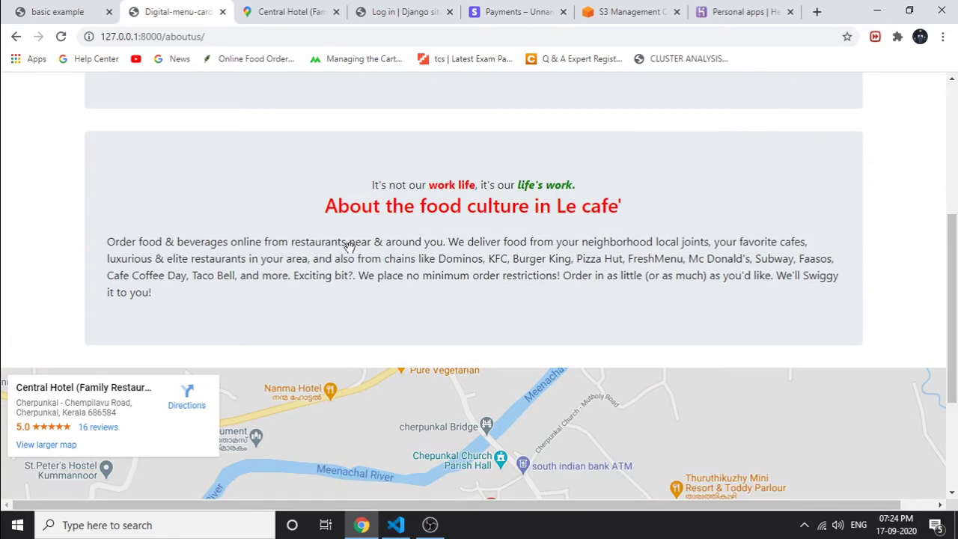
scroll(349, 248, up, 4)
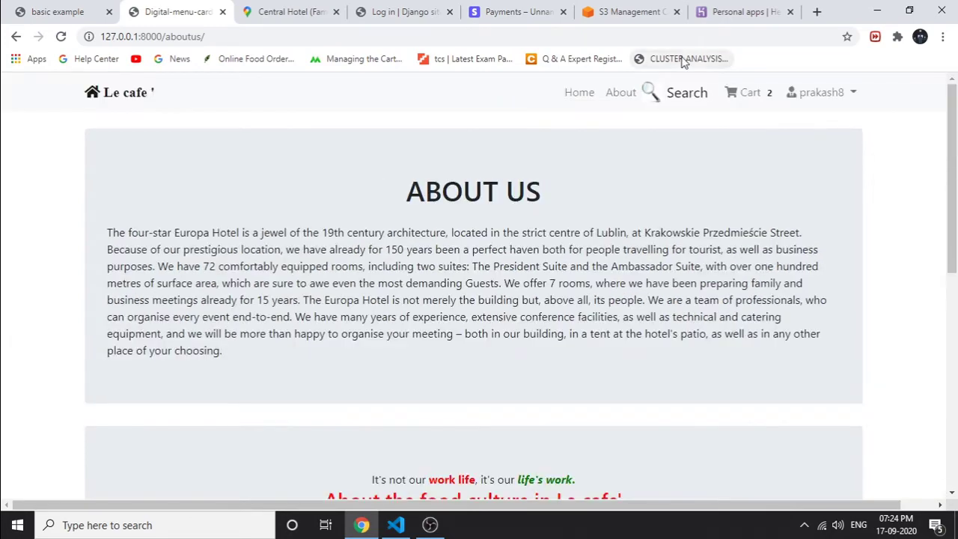
Go to the cart holding Pizza and Berger and proceed to checkout.
click(126, 95)
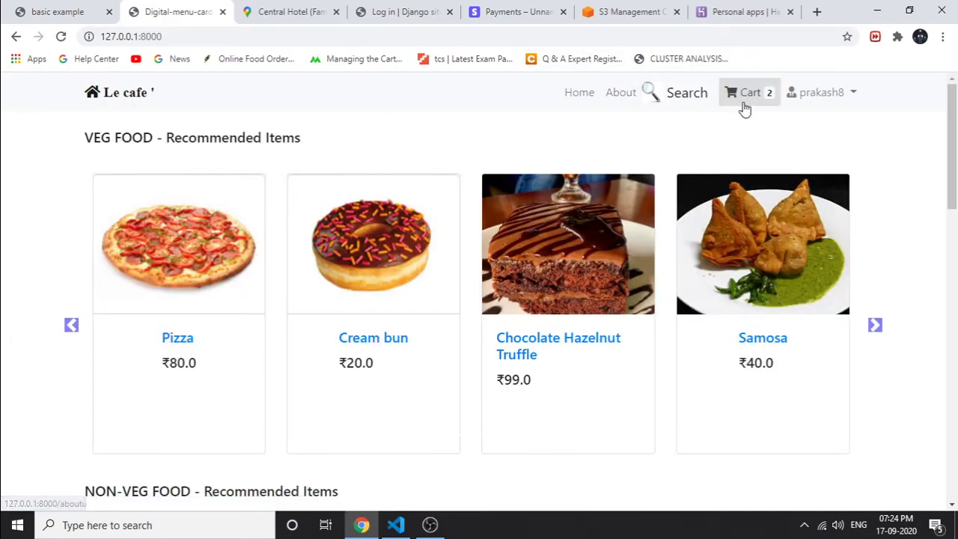
click(747, 105)
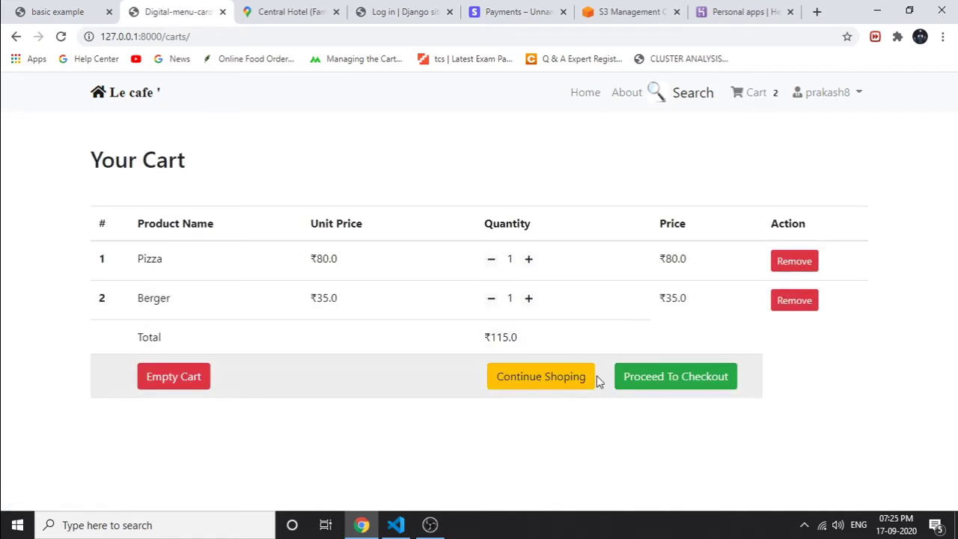
click(705, 385)
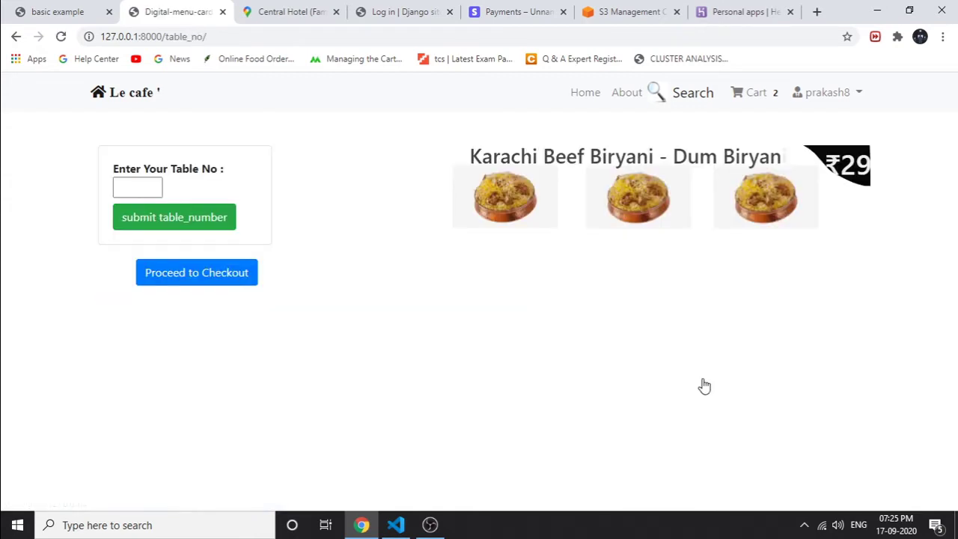
Submit table number 10 and continue to the payment options for the ₹115.0 total.
click(154, 188)
text(4)
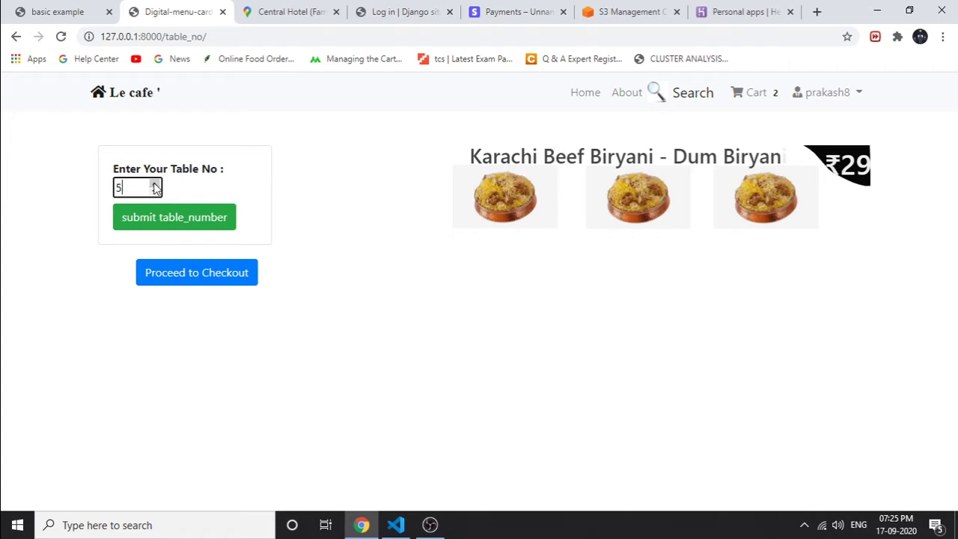
double_click(155, 186)
double_click(155, 186)
double_click(154, 186)
double_click(155, 185)
click(177, 221)
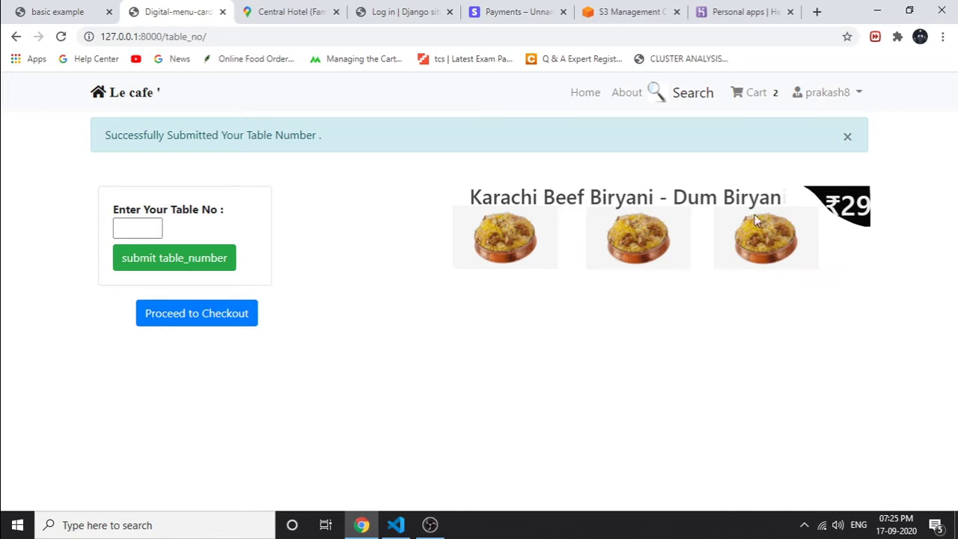
click(223, 322)
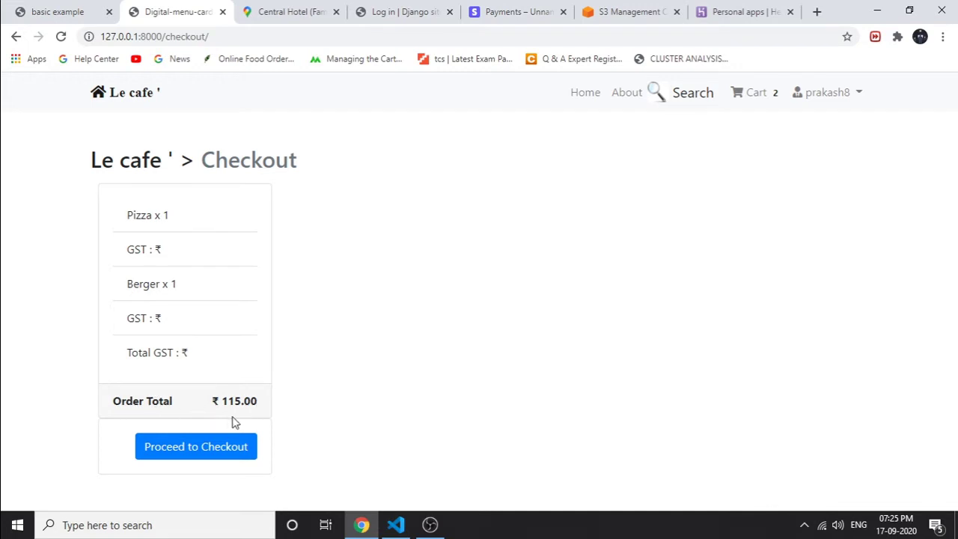
click(205, 454)
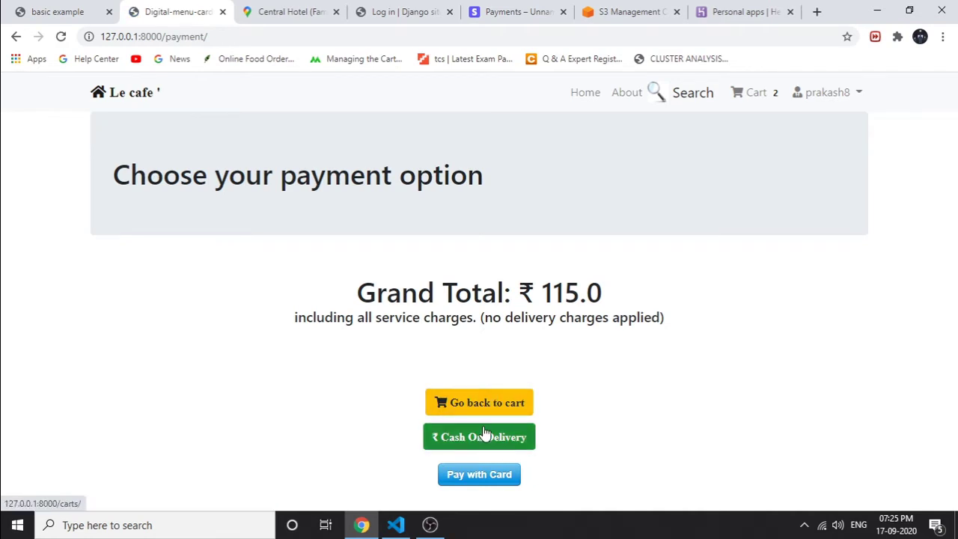
Pay $115.00 with Stripe, entering the e-mail, test card number and expiry date.
click(483, 478)
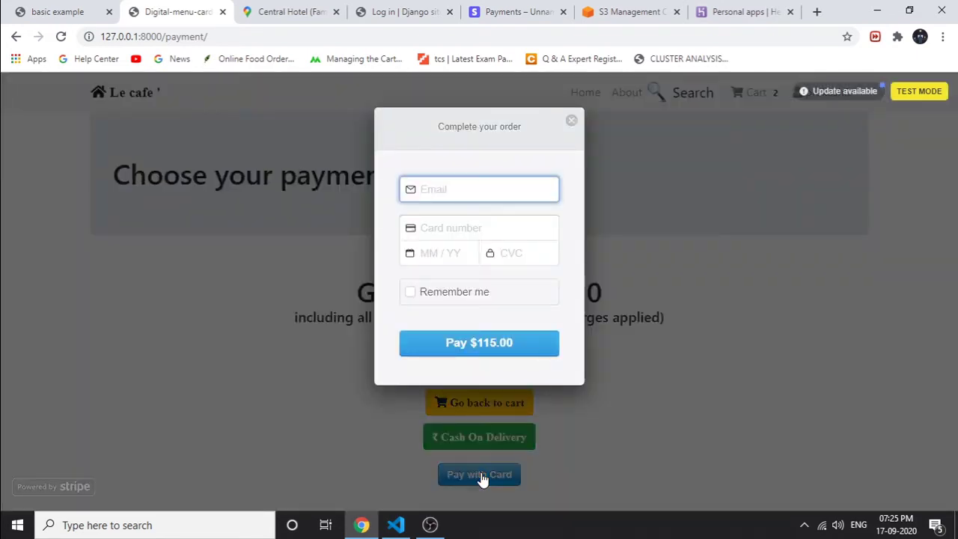
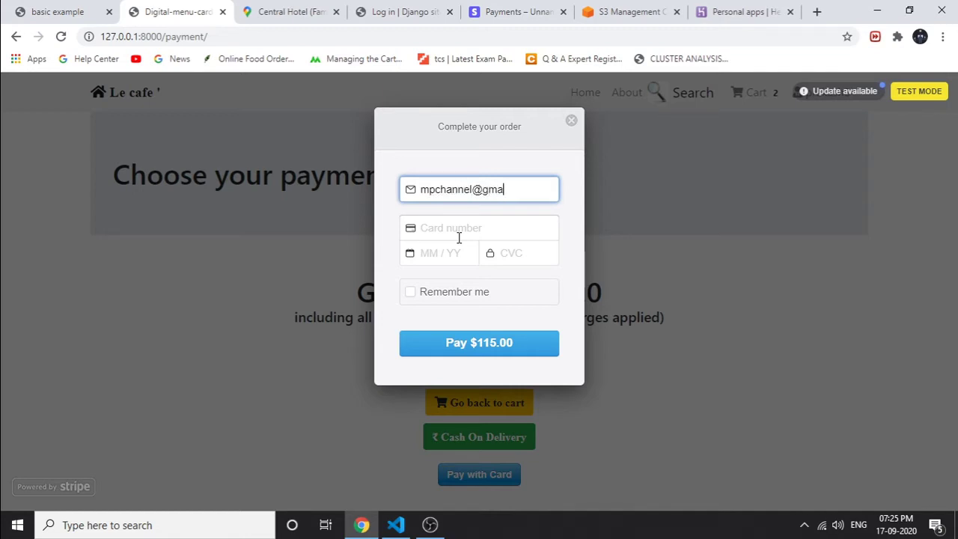
click(453, 231)
text(4)
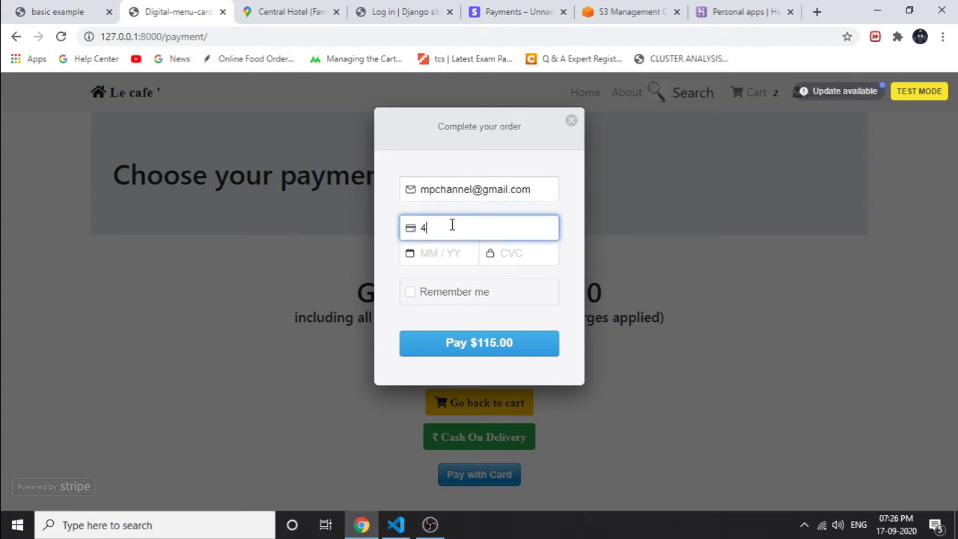
text(242 4242 4242 4242)
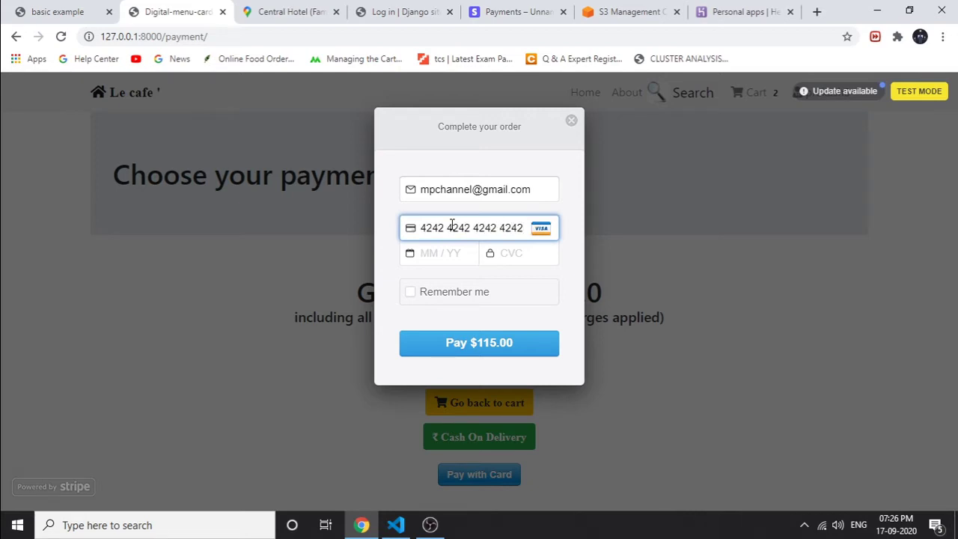
click(441, 261)
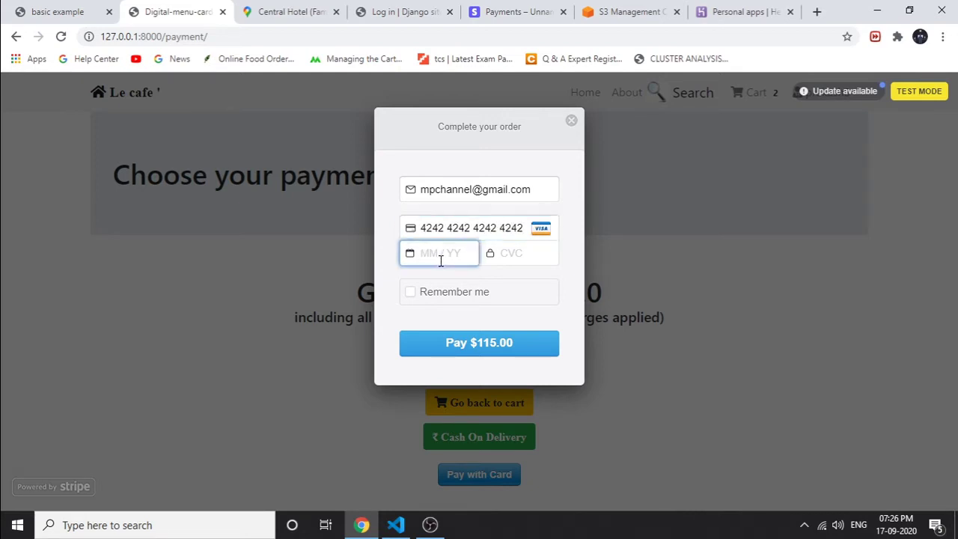
text(0)
text(123)
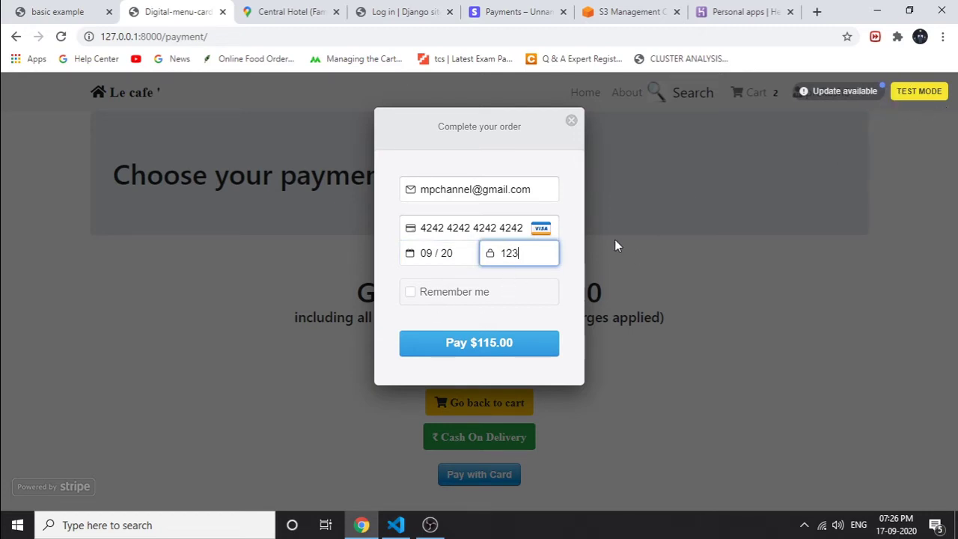
click(465, 349)
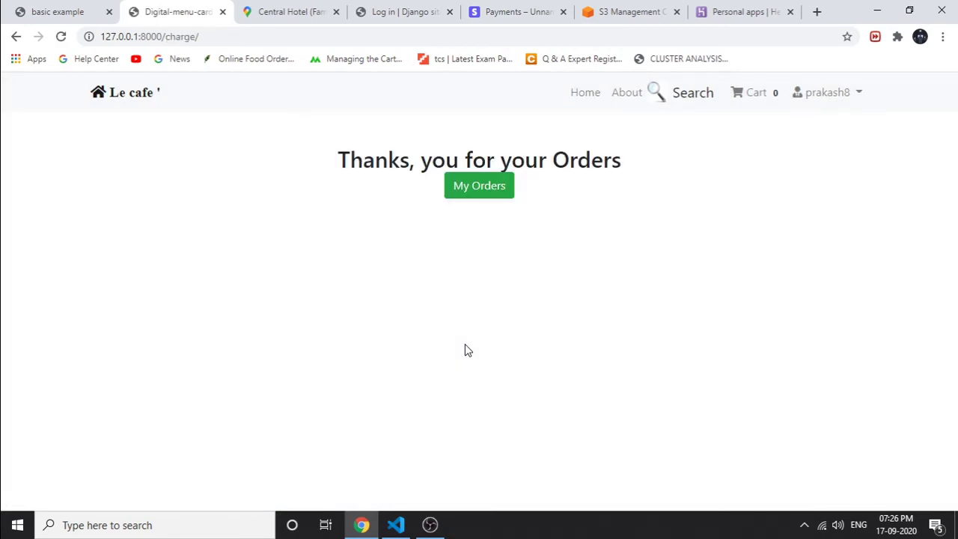
Check the Table 10 order in My Orders, then go back to the home menu.
click(457, 187)
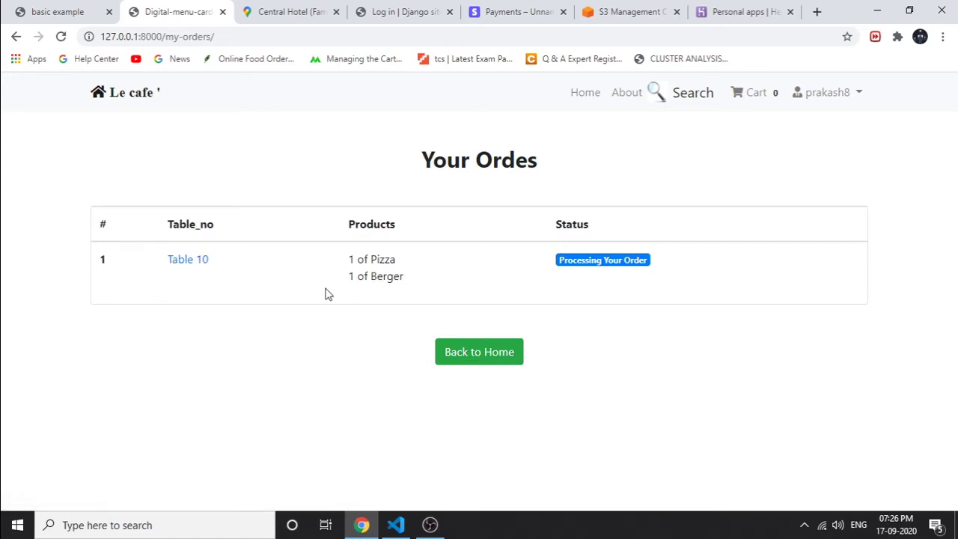
click(493, 360)
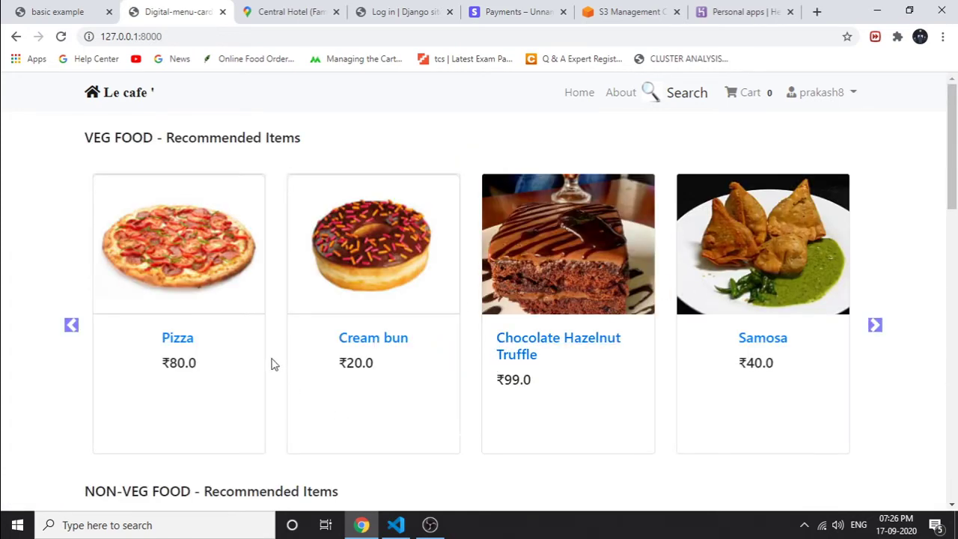
Add a Cream bun to the cart, submit table 2, and continue to the ₹20.0 payment options.
click(377, 344)
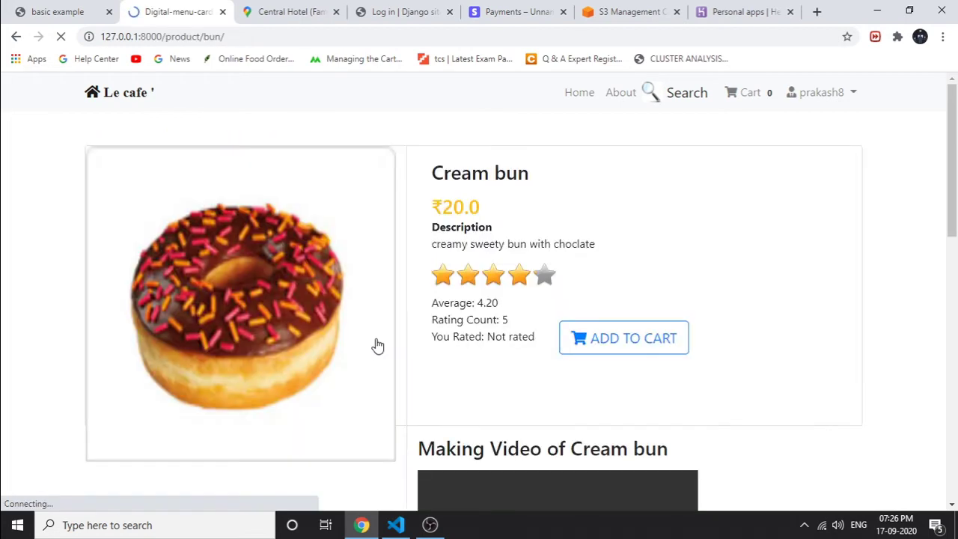
click(612, 334)
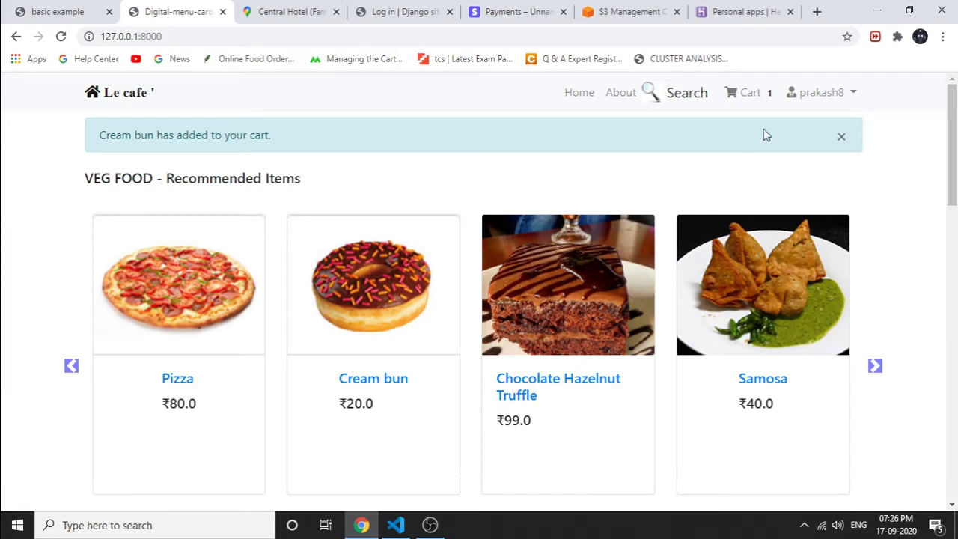
click(757, 107)
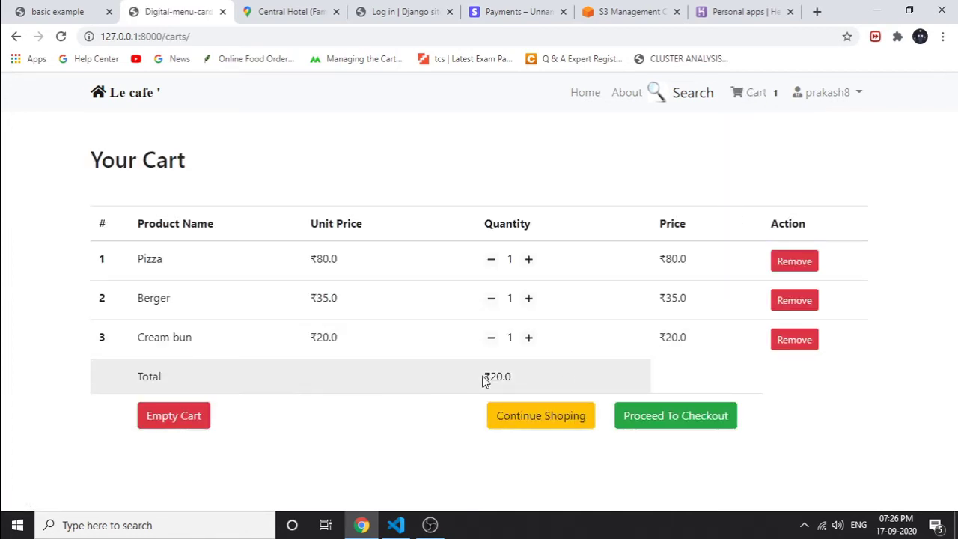
click(670, 418)
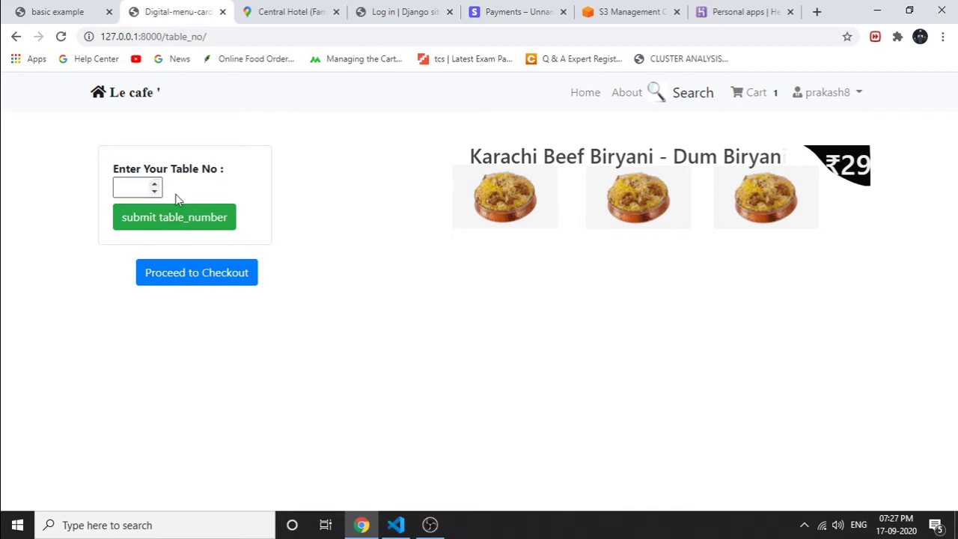
click(155, 184)
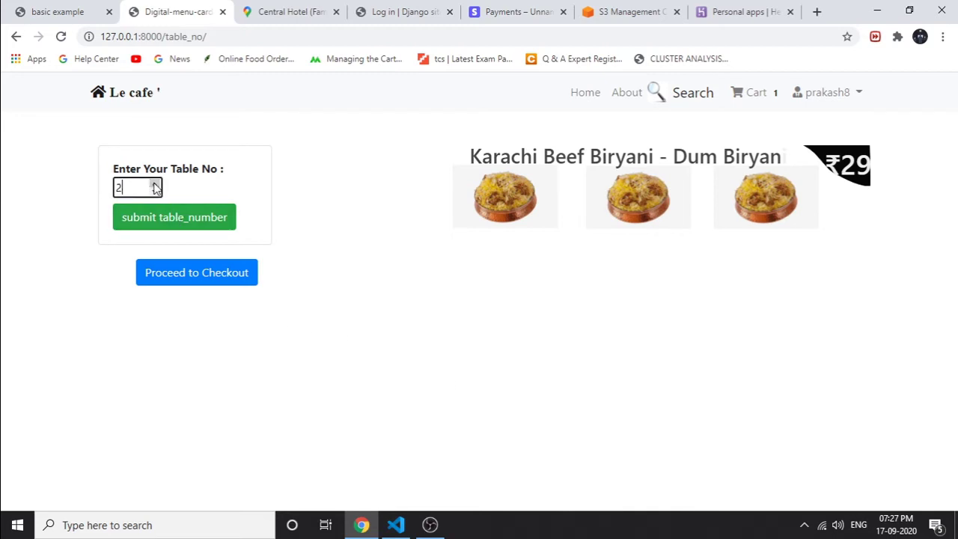
click(167, 216)
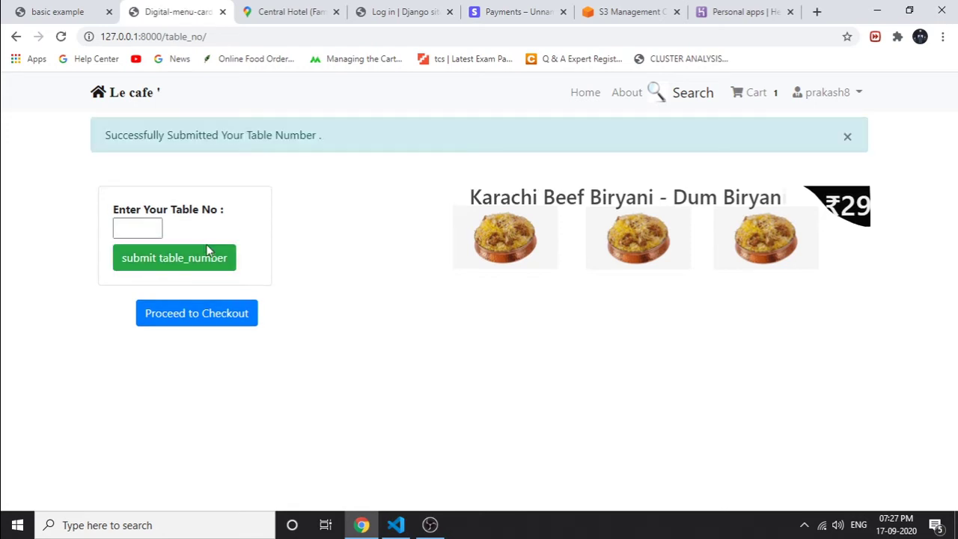
click(201, 315)
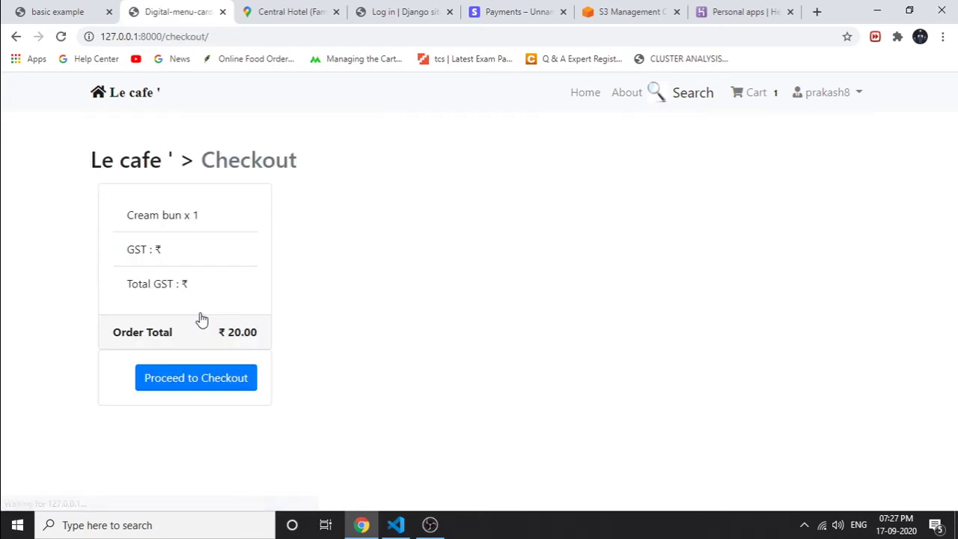
click(217, 383)
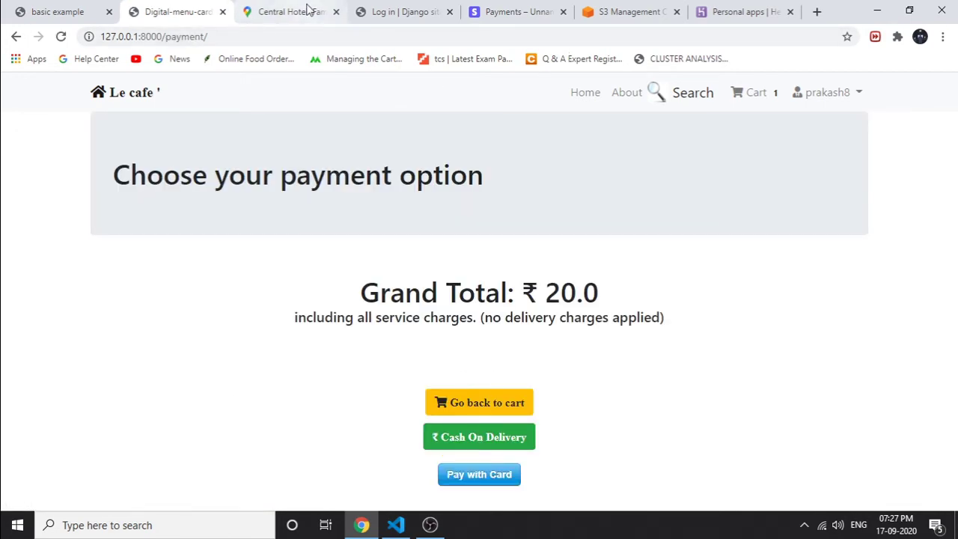
Log in to Django admin with the saved administrator username and the account password.
click(397, 8)
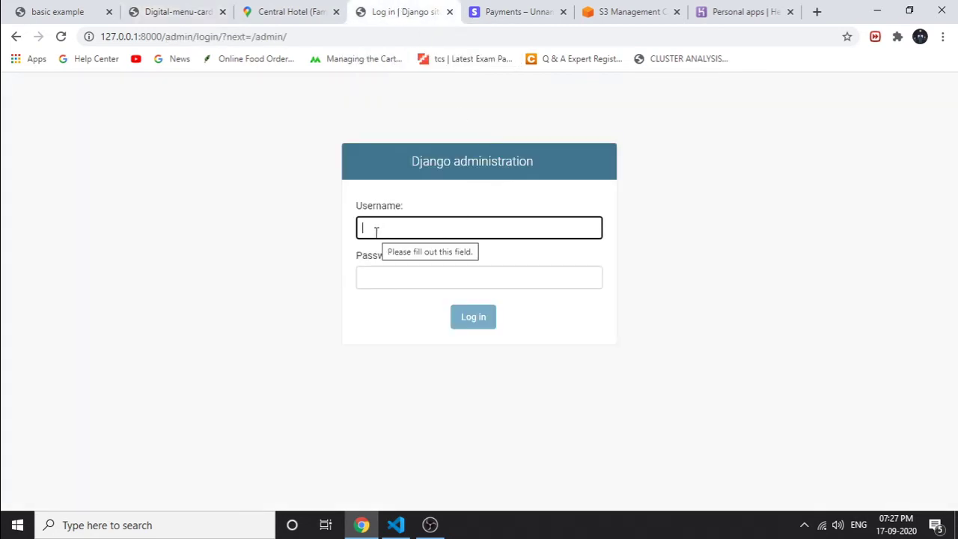
text(admin)
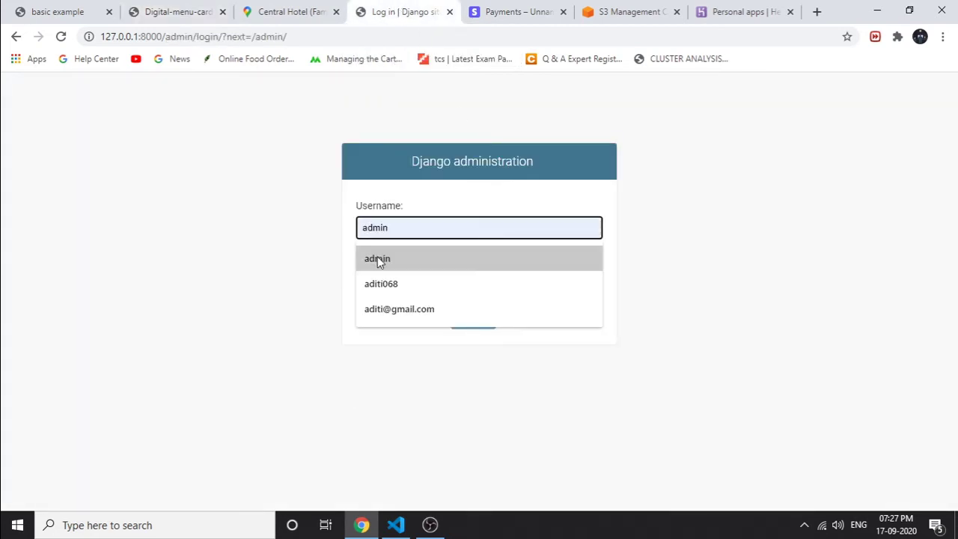
click(378, 259)
click(381, 277)
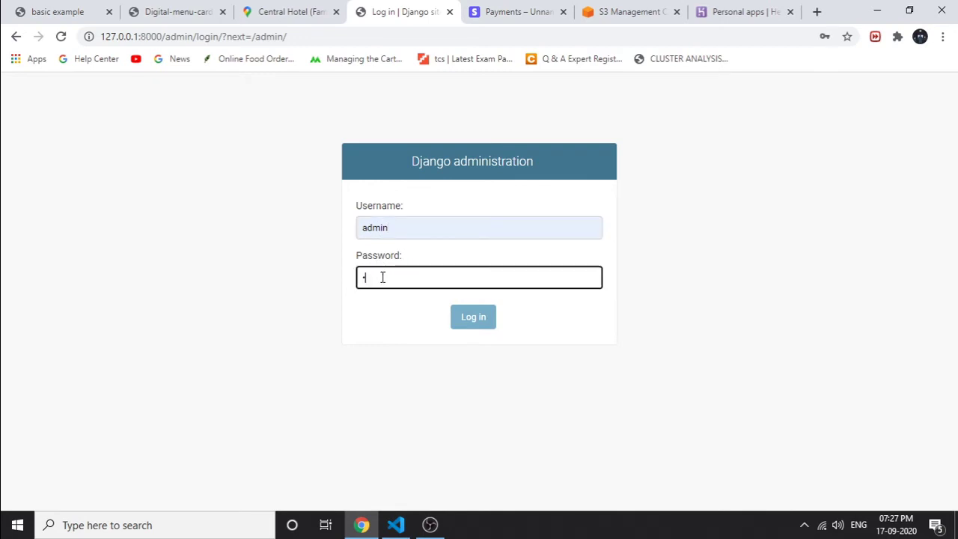
key(Return)
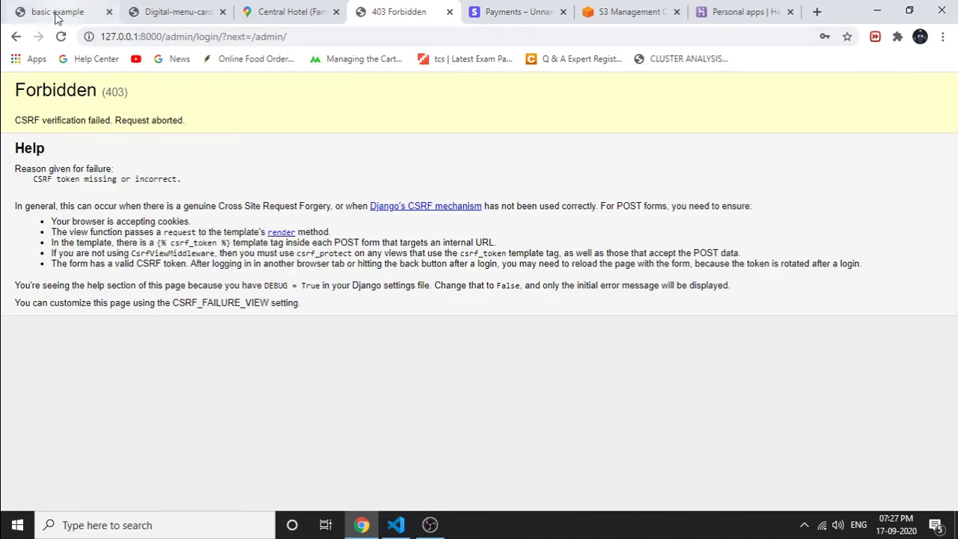
Get past the 403 CSRF error by going back and submitting the login again.
click(60, 37)
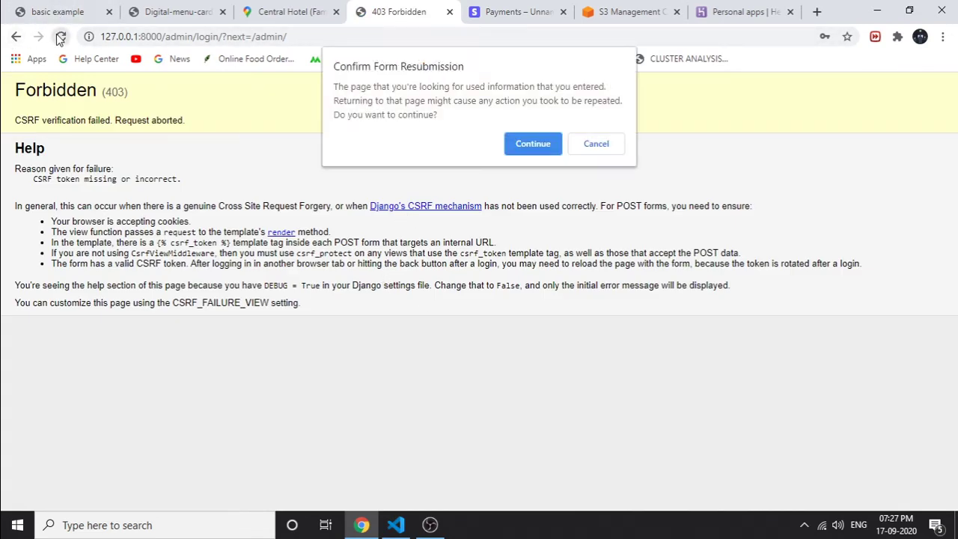
click(539, 146)
click(14, 37)
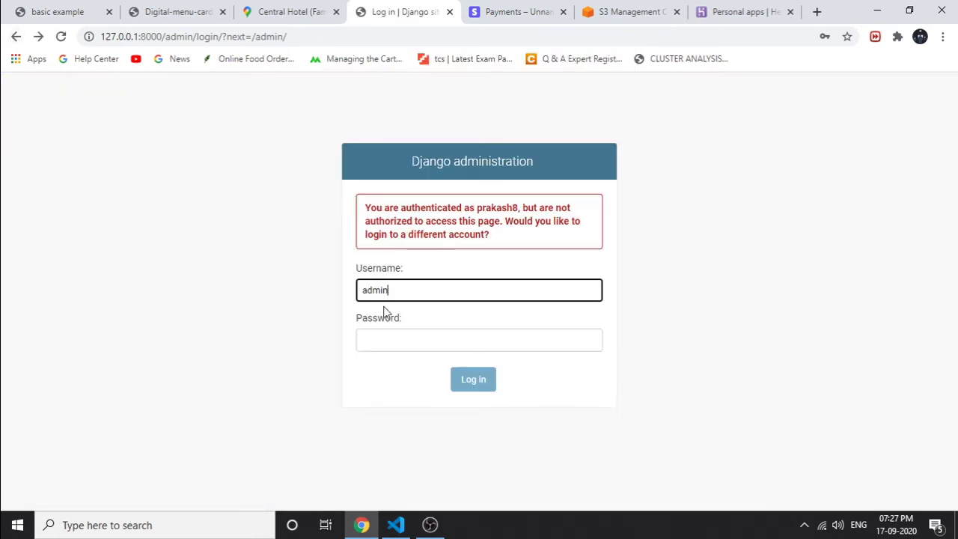
click(382, 342)
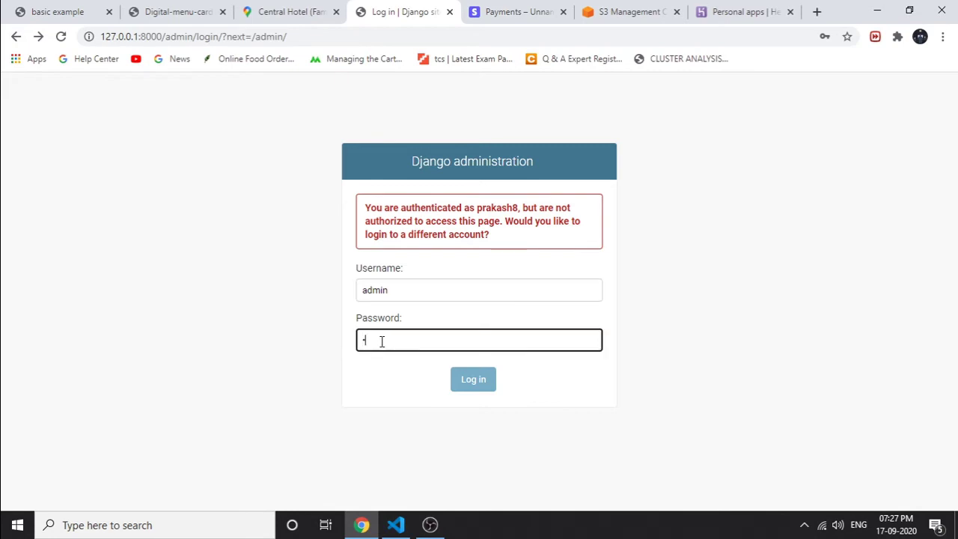
key(Return)
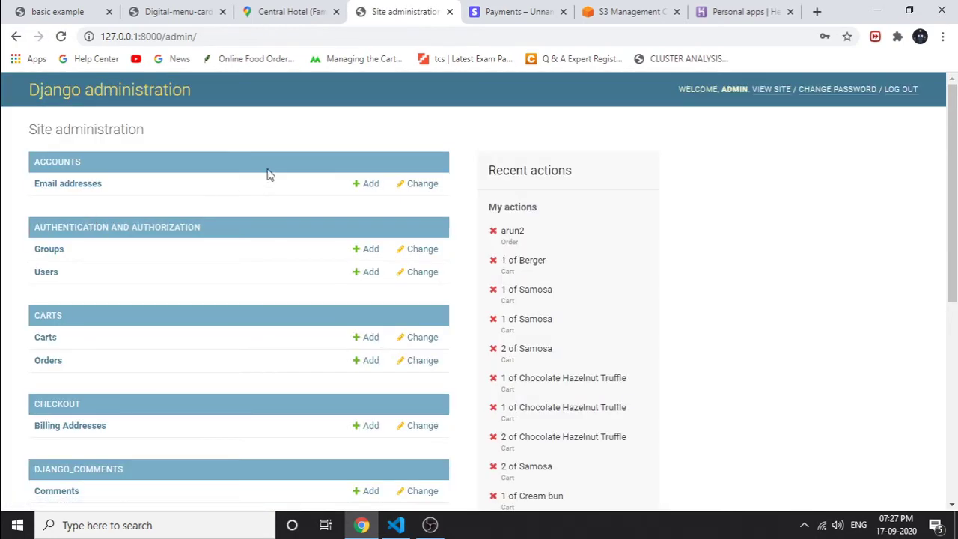
Open Carts > Orders and review the table 10 order's Pizza and Berger items.
scroll(150, 282, down, 5)
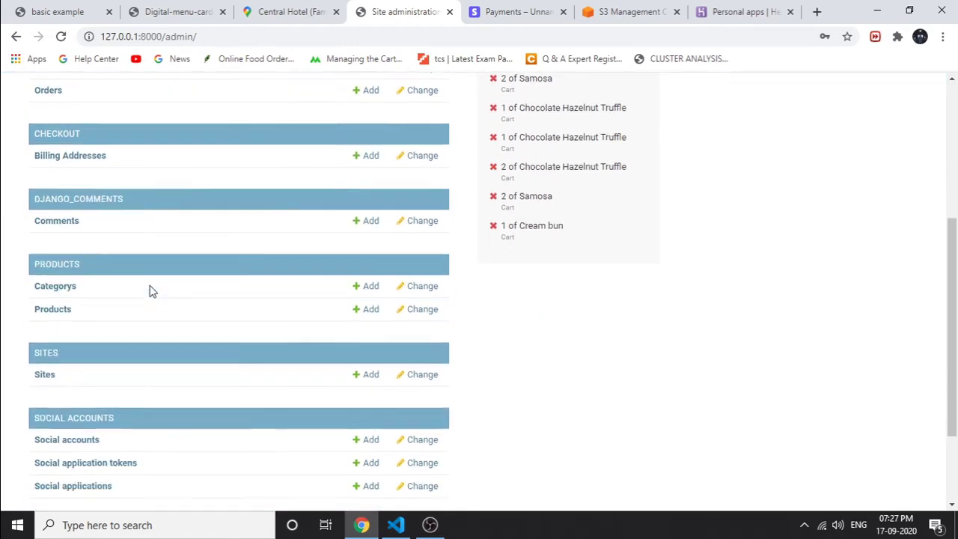
scroll(149, 291, up, 3)
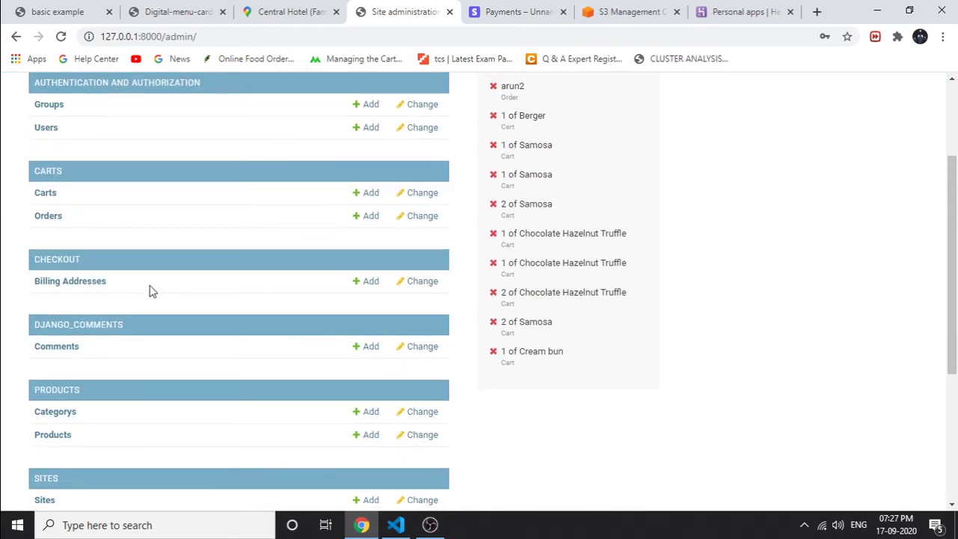
scroll(150, 291, down, 3)
scroll(149, 291, down, 1)
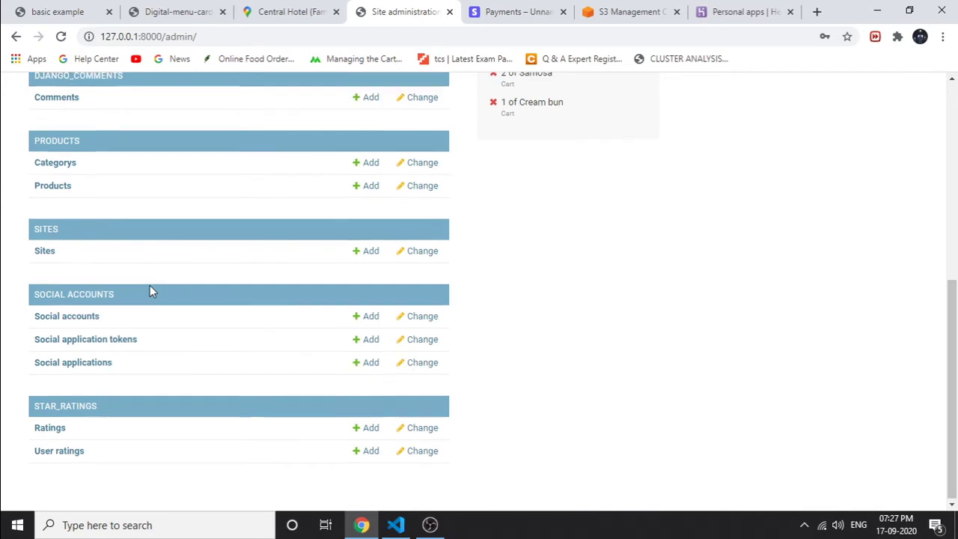
scroll(150, 292, up, 3)
scroll(149, 292, up, 3)
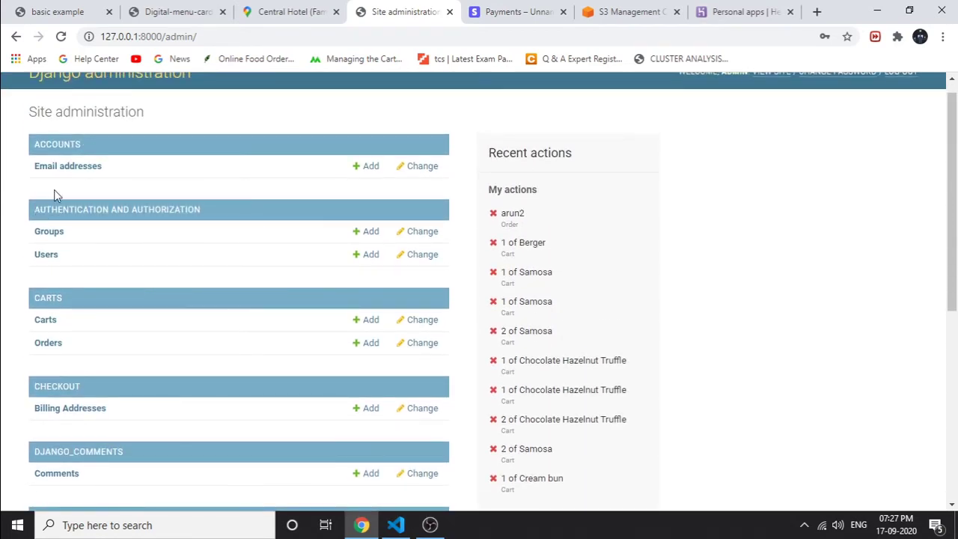
click(49, 346)
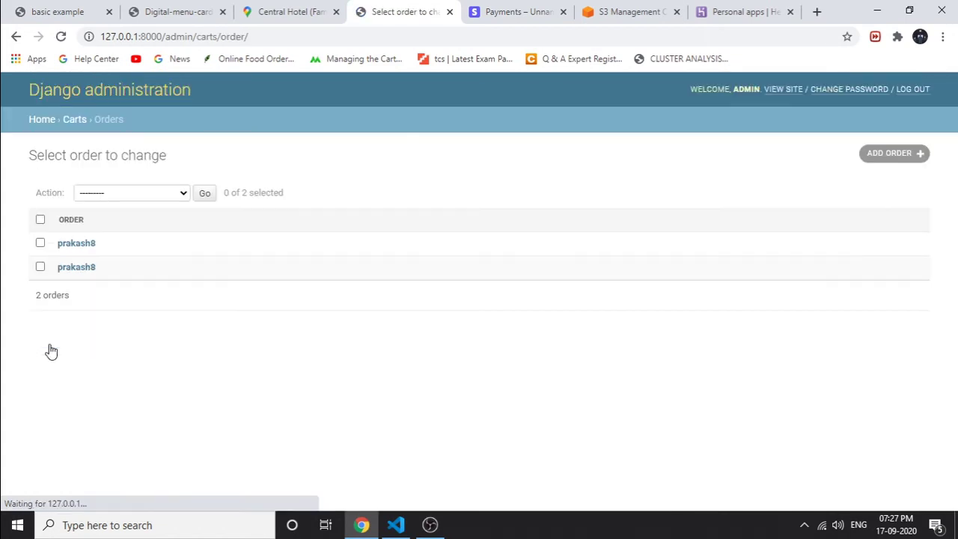
click(78, 268)
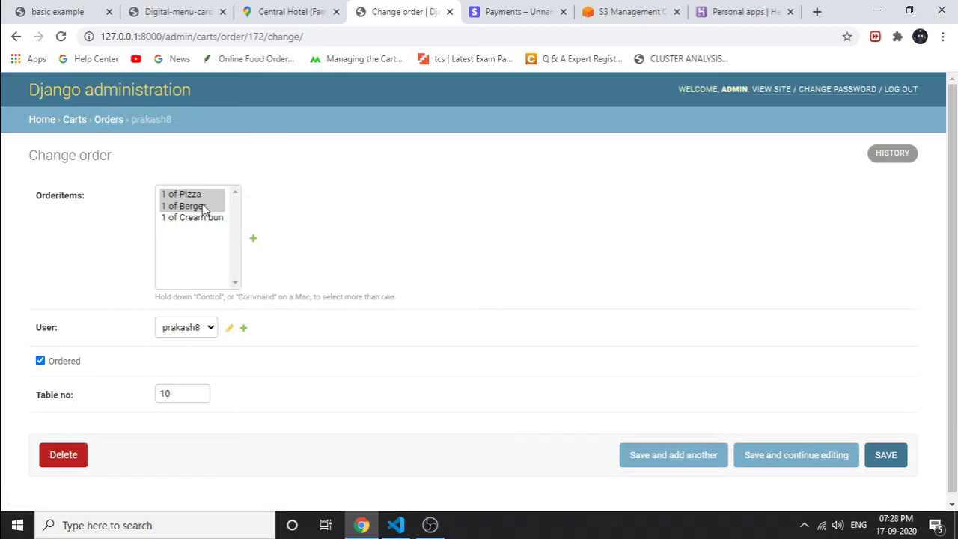
click(203, 209)
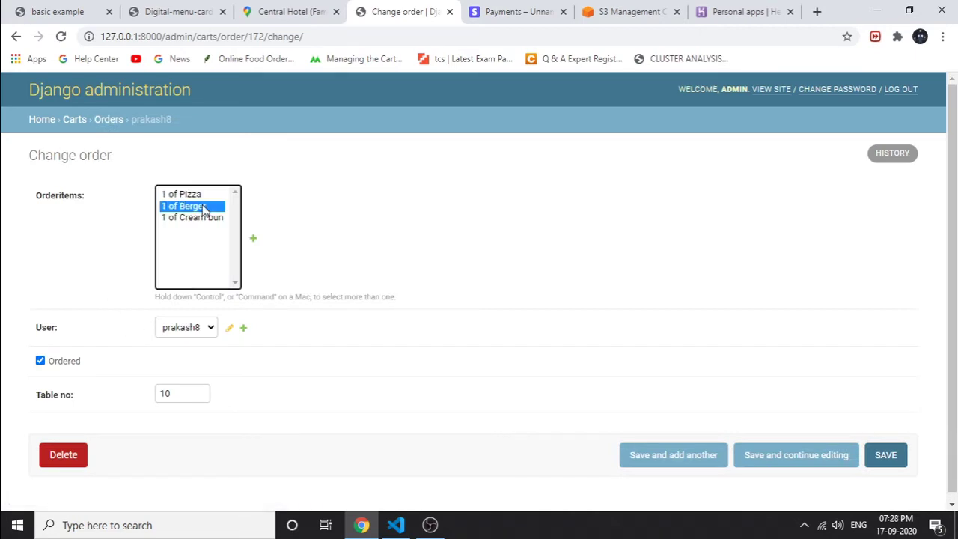
click(15, 36)
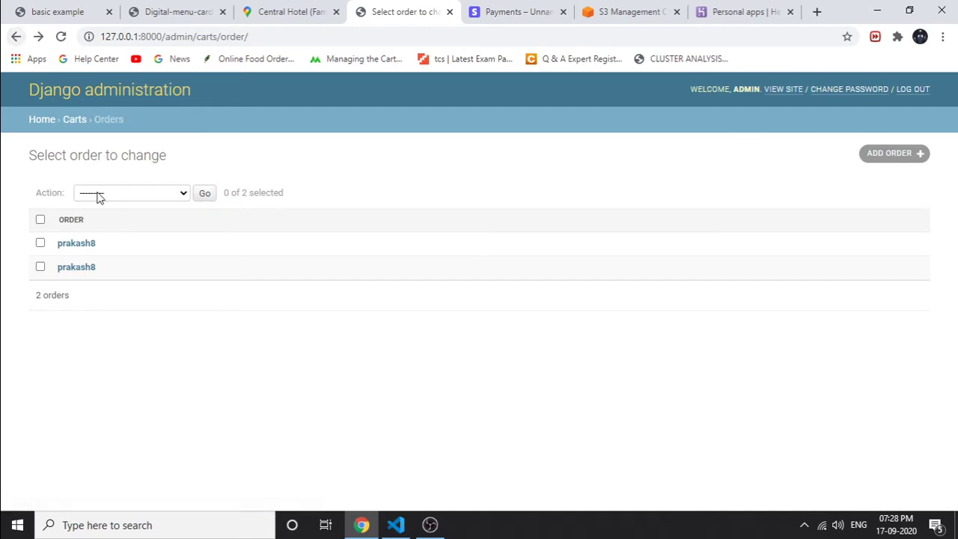
click(75, 269)
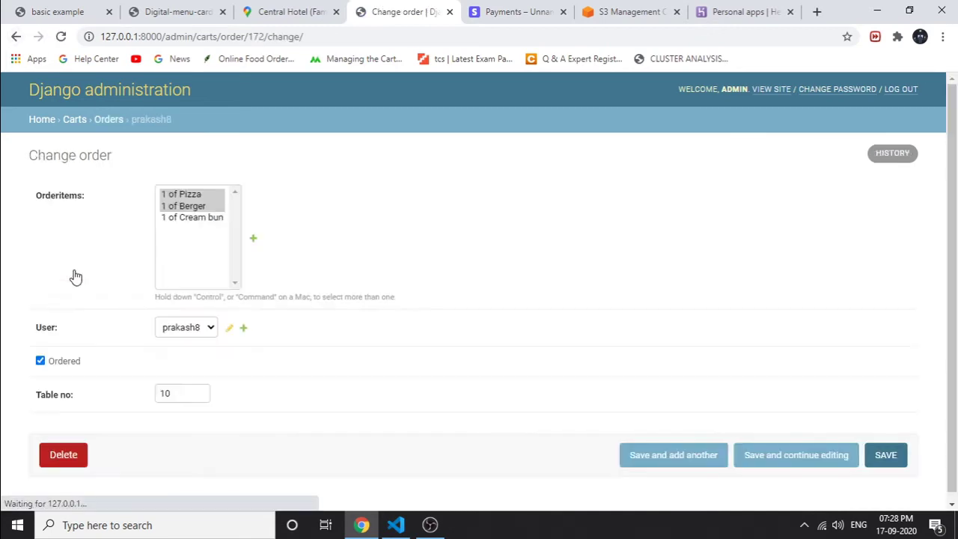
click(237, 221)
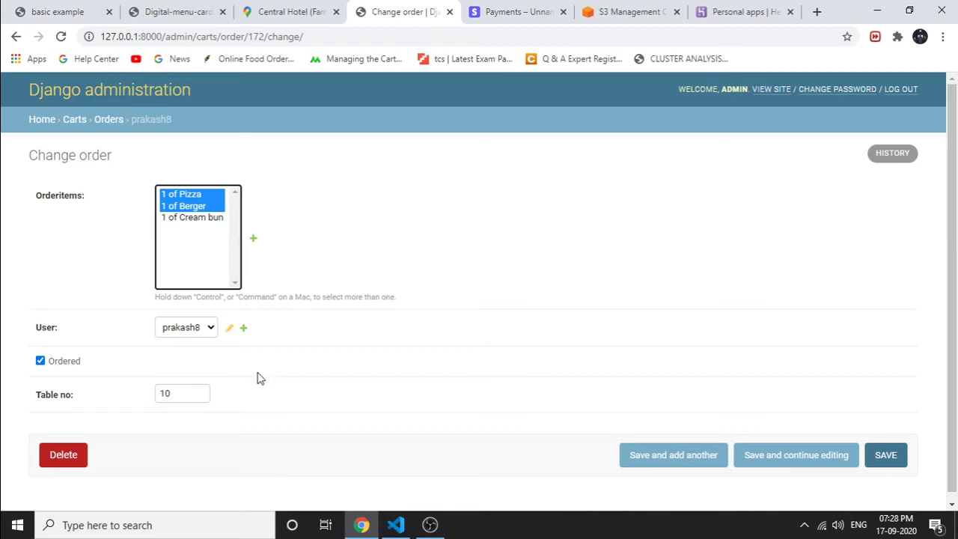
Open order 173 and check its Cream bun item for table 3.
click(13, 37)
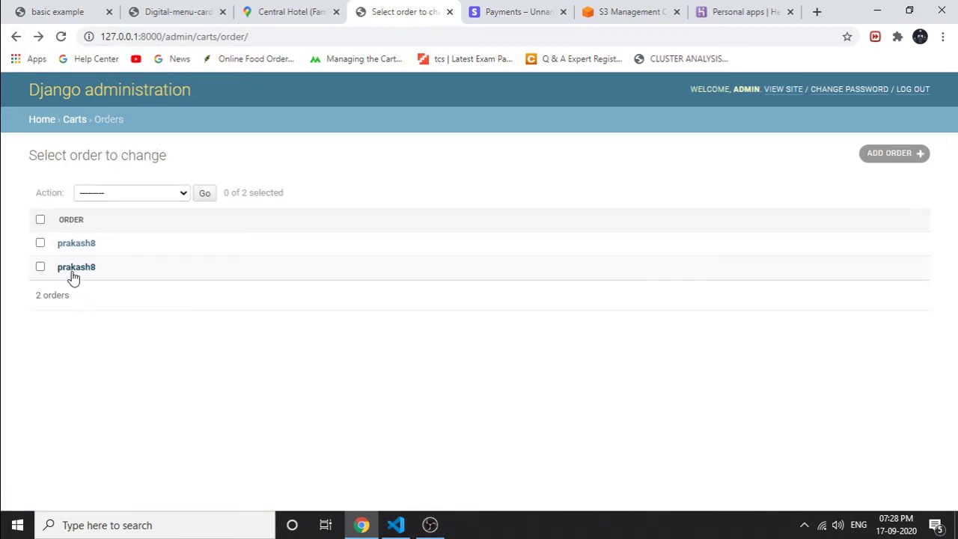
click(75, 269)
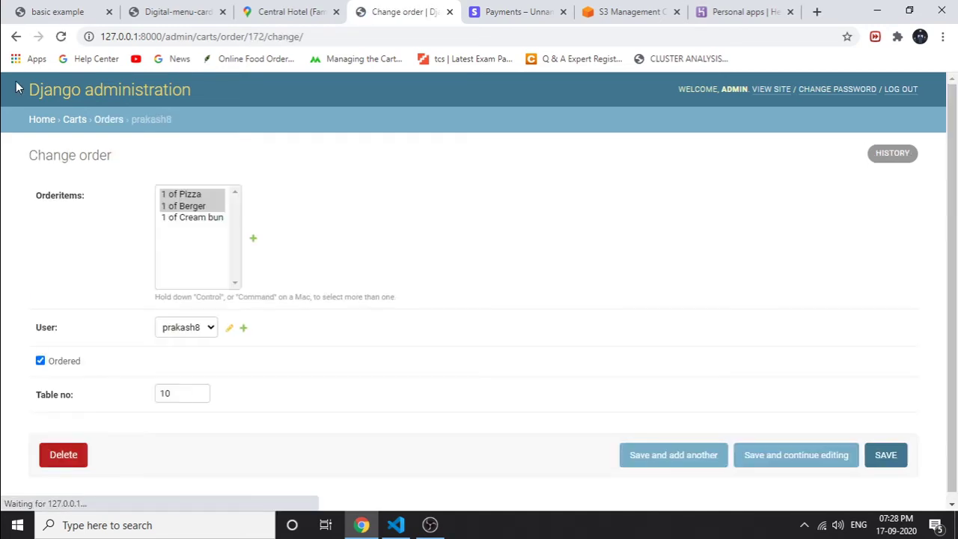
click(14, 37)
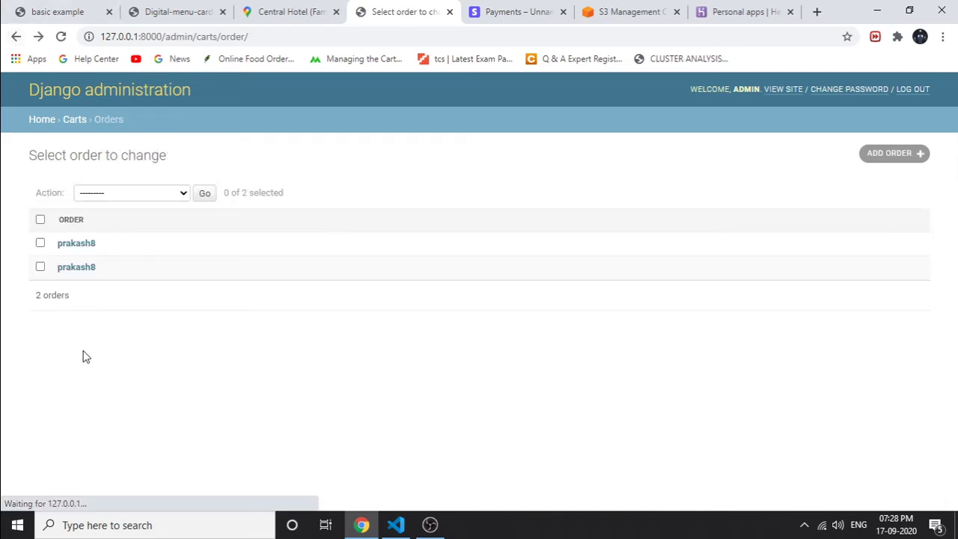
click(78, 249)
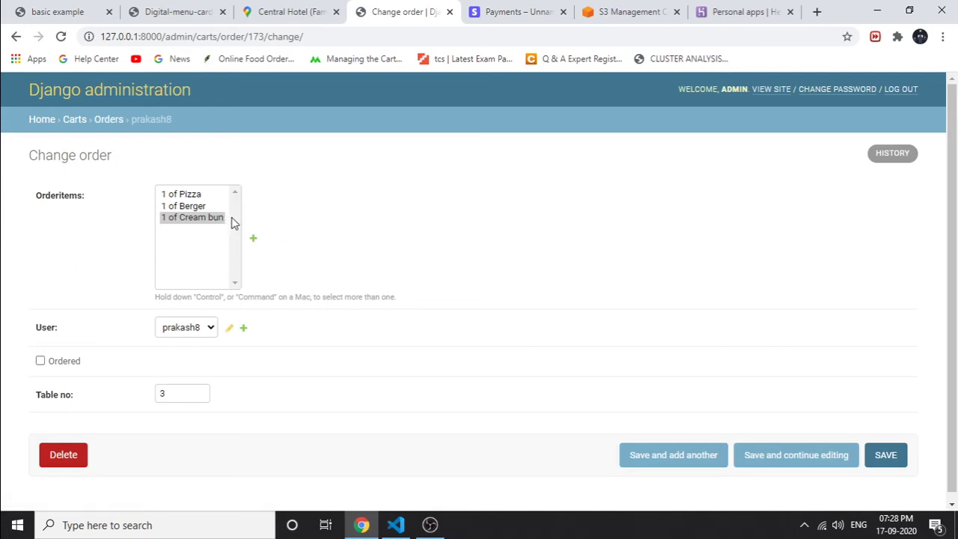
click(233, 222)
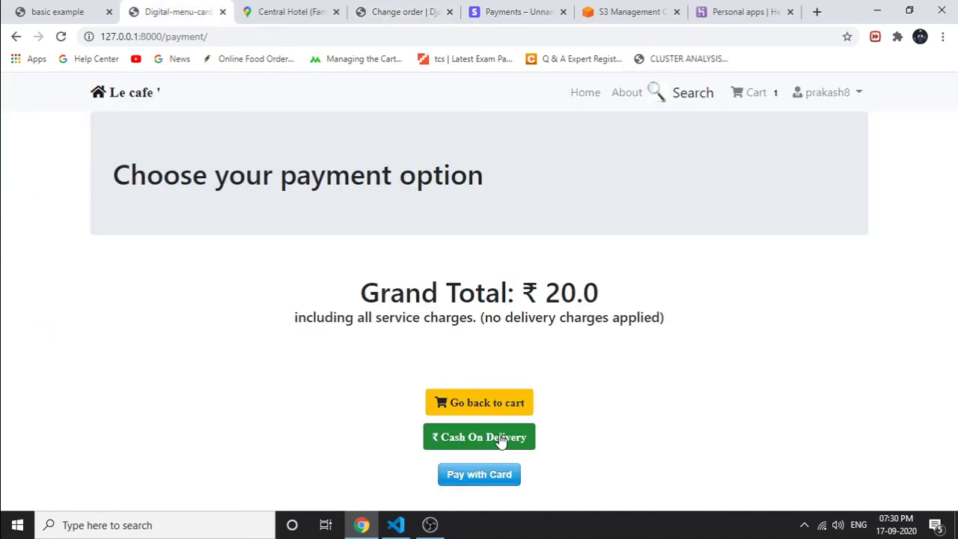
Pay the ₹20.0 Cream bun cart cash on delivery, check My Orders, and return to admin order 173.
click(501, 441)
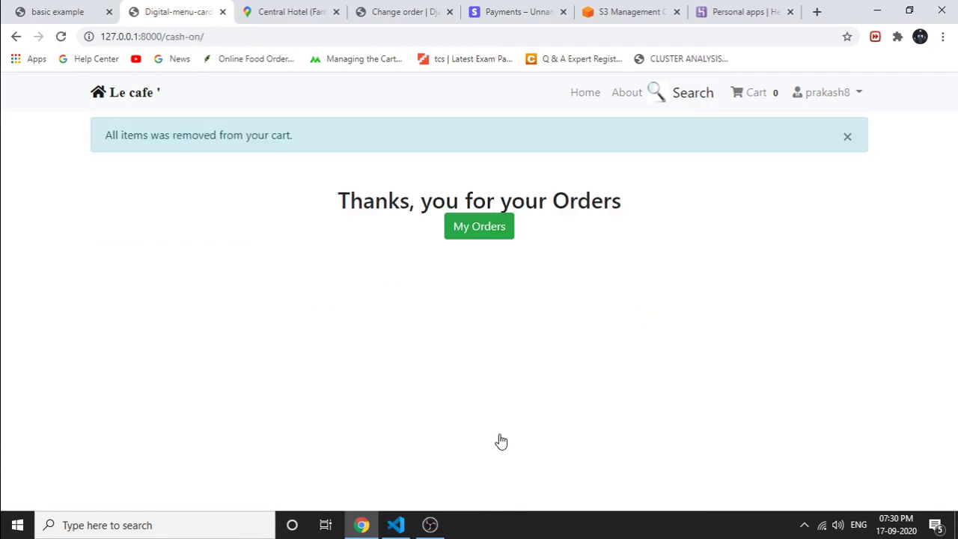
click(494, 229)
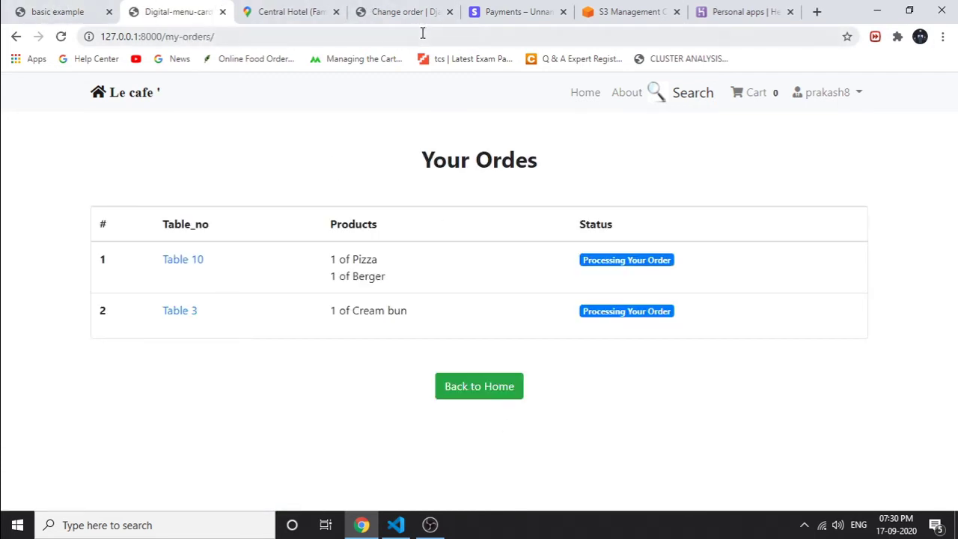
click(400, 13)
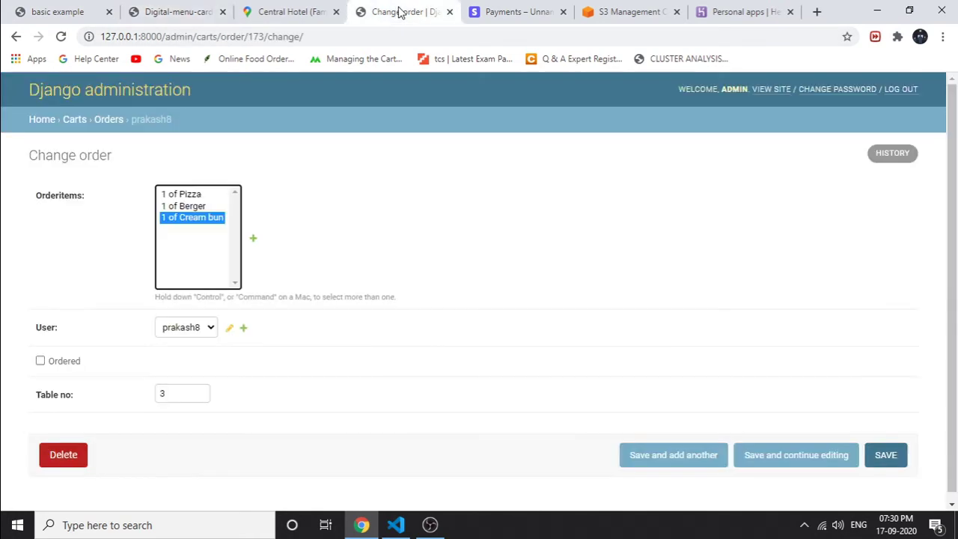
Log out of Django admin and sign back in with the administrator username and password.
click(902, 94)
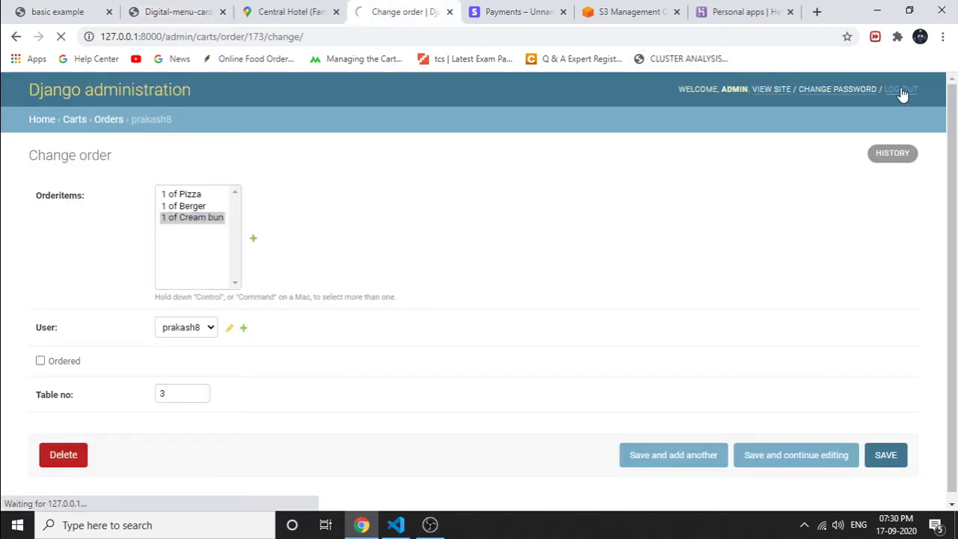
text(admin)
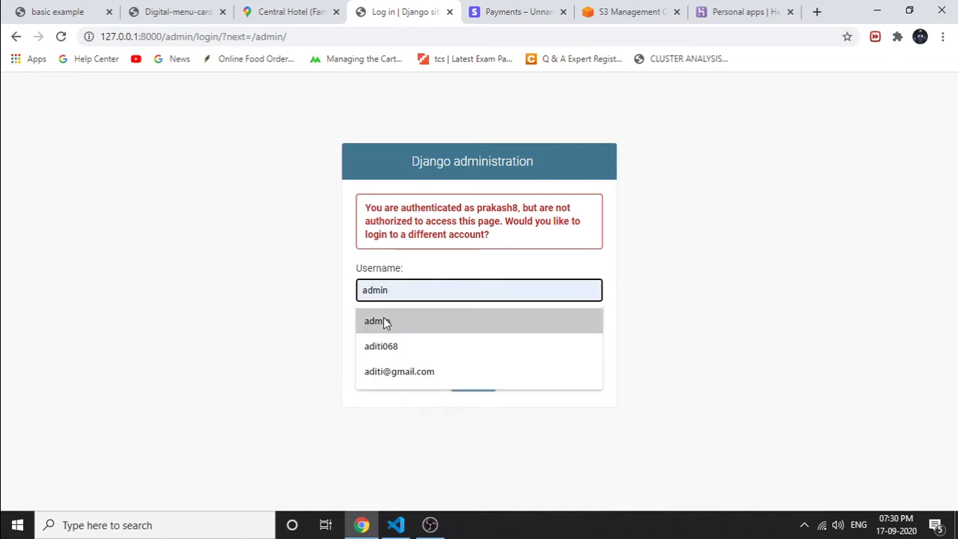
click(386, 323)
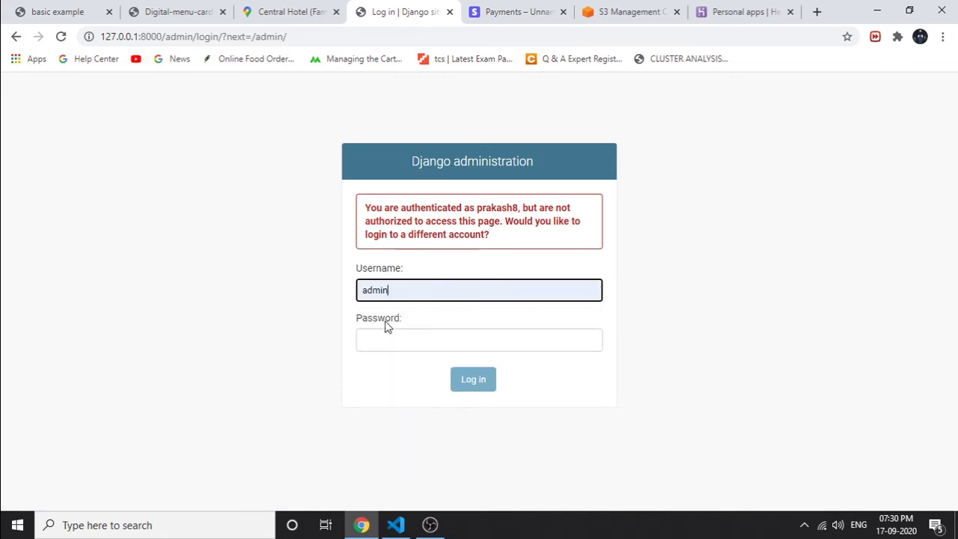
click(387, 337)
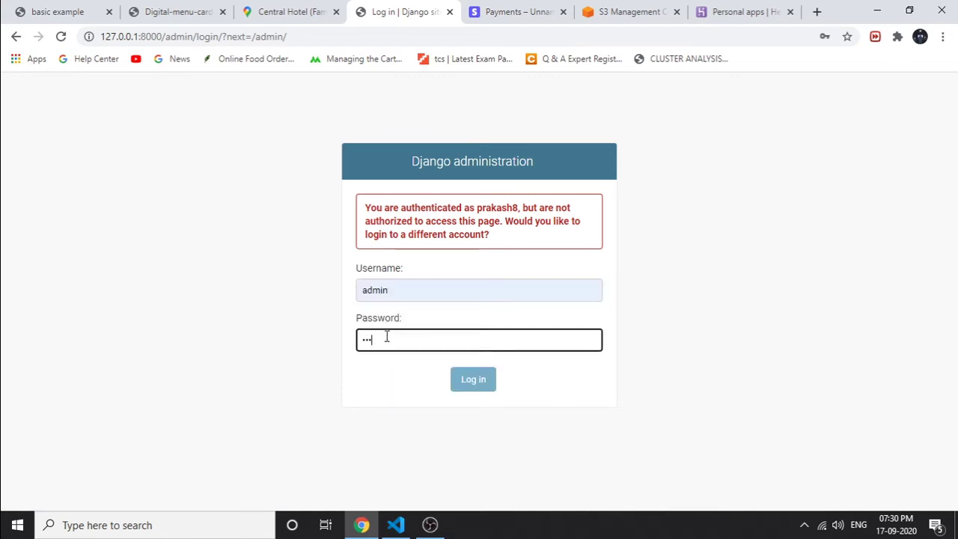
click(470, 379)
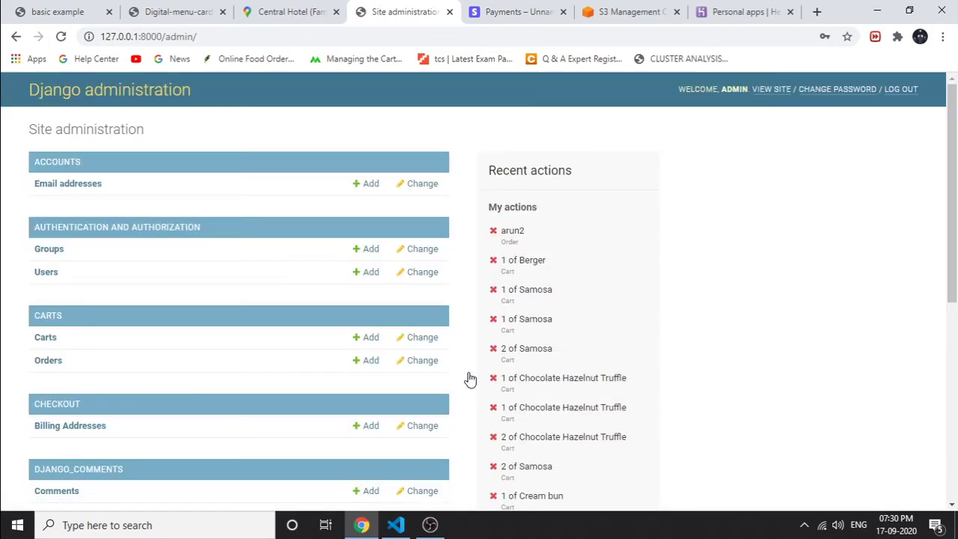
Open order 173 for table 3, check its Cream bun item is Ordered, then go back to Site administration.
scroll(75, 332, down, 2)
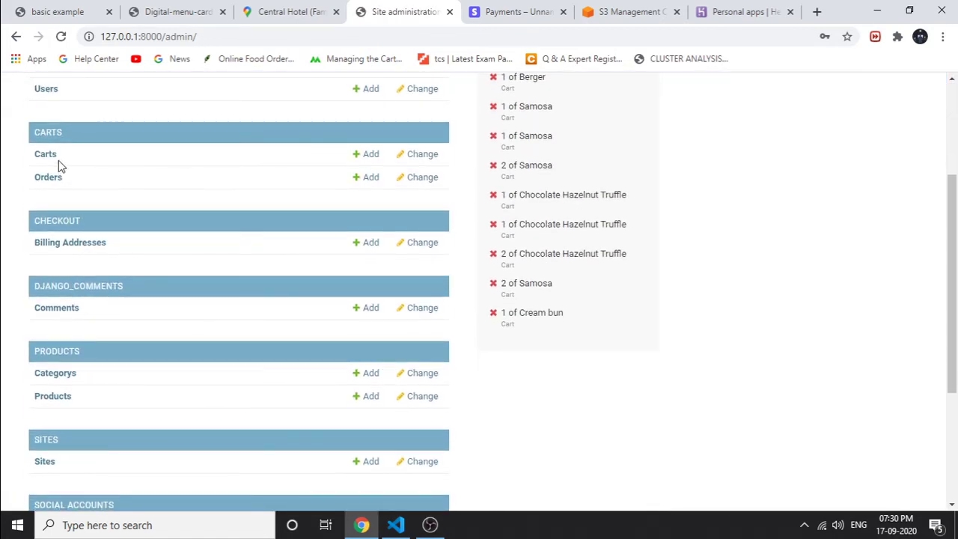
click(51, 180)
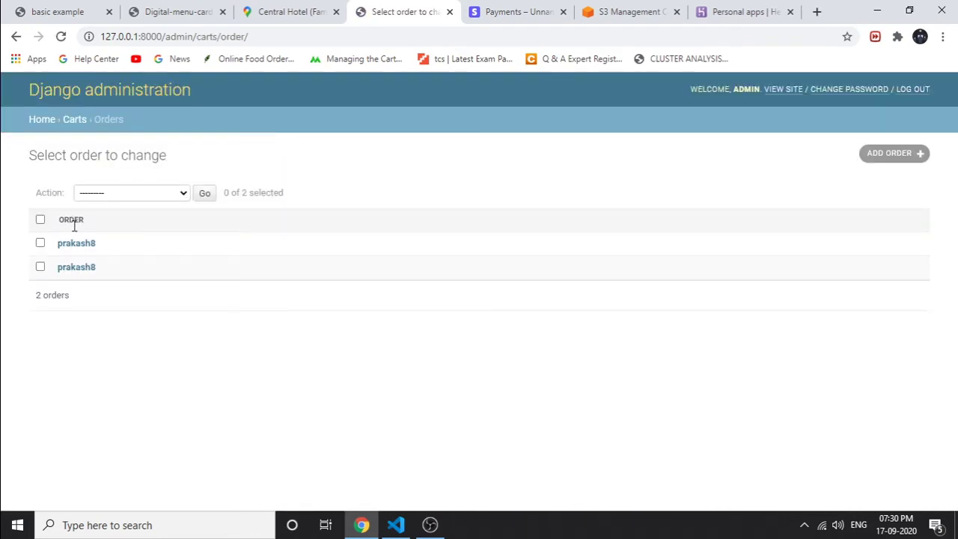
click(70, 246)
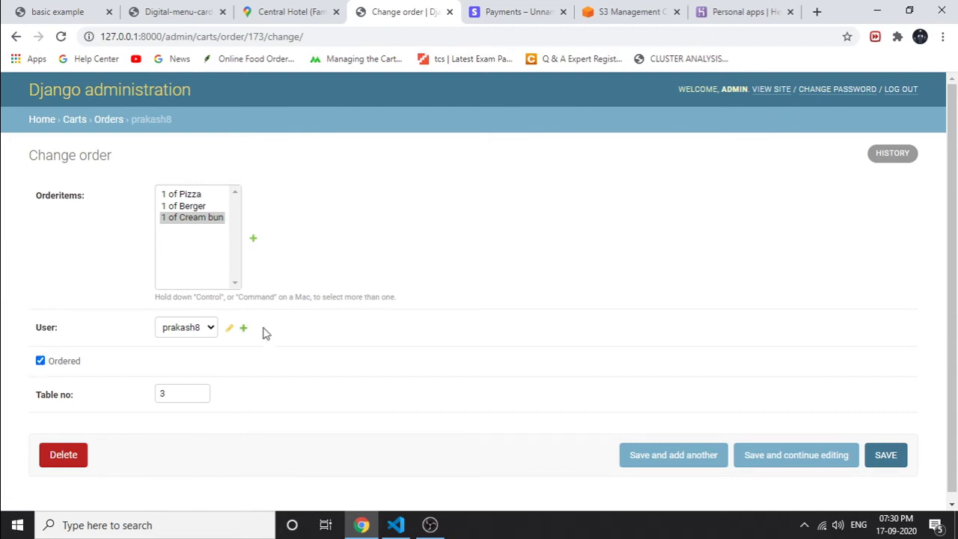
click(238, 224)
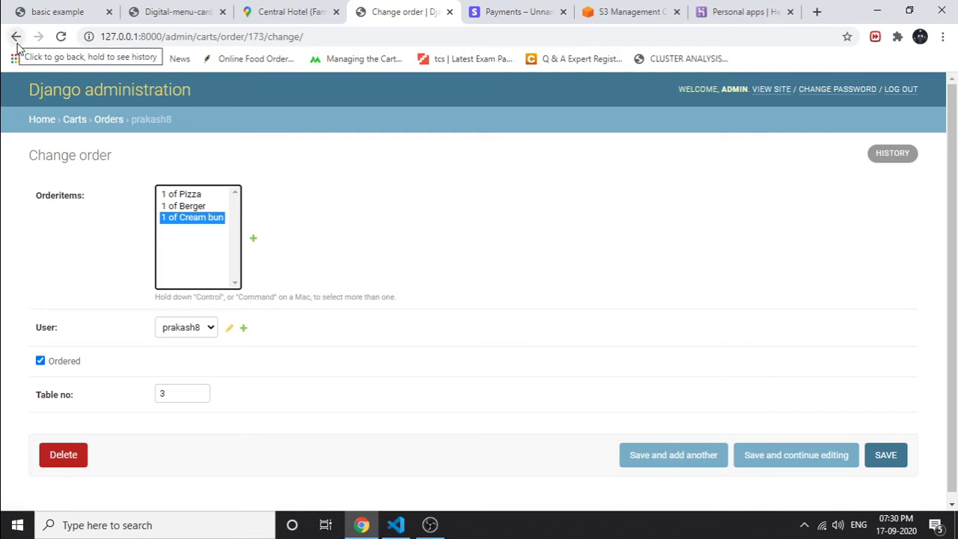
click(37, 122)
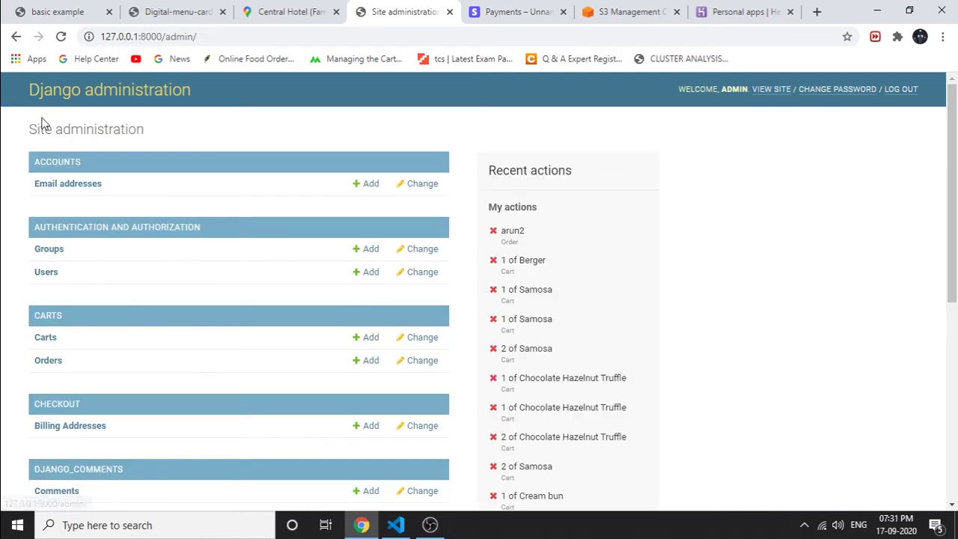
scroll(138, 294, down, 2)
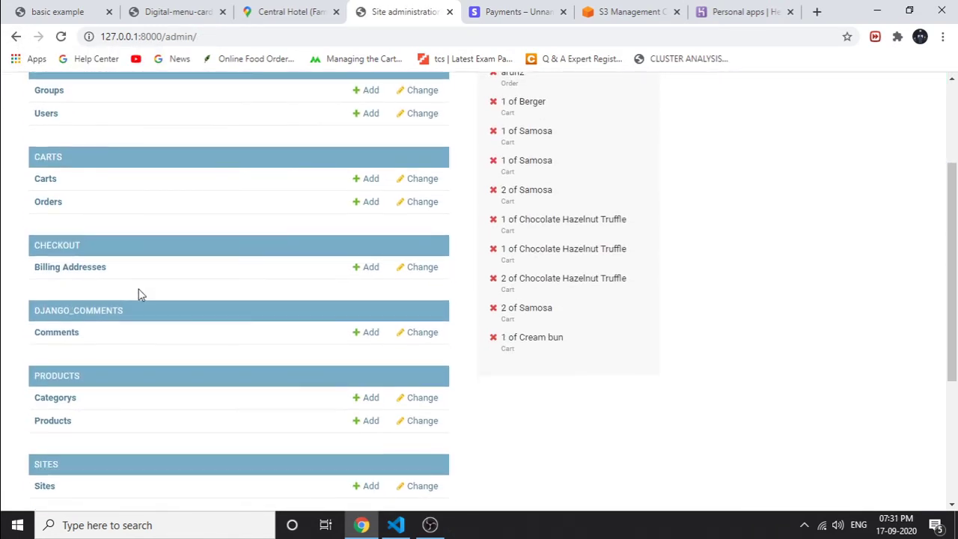
scroll(138, 294, down, 2)
scroll(138, 295, up, 3)
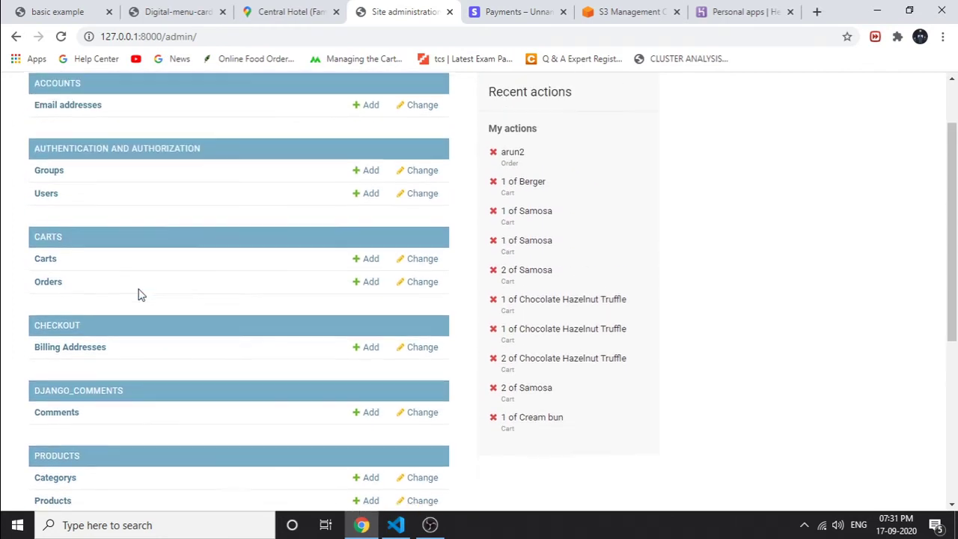
scroll(137, 294, up, 1)
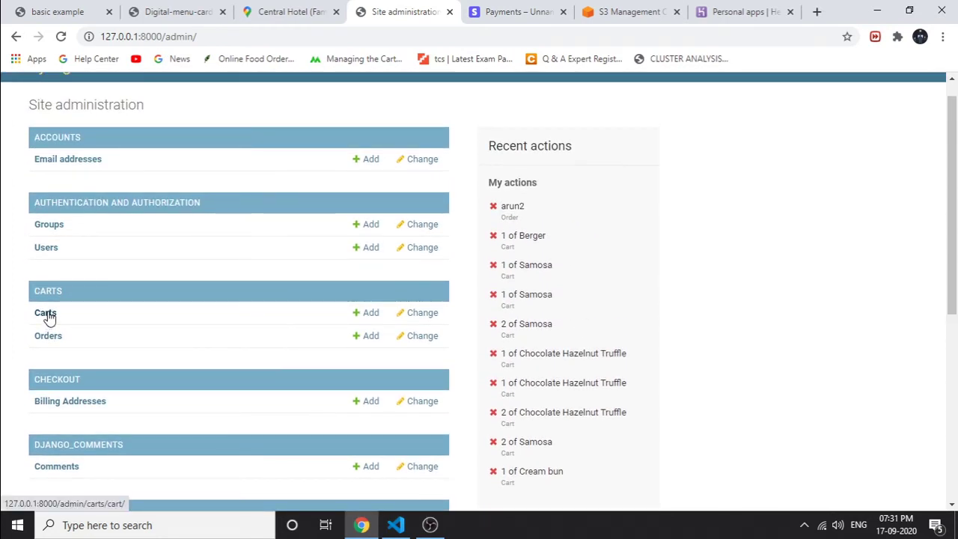
scroll(142, 370, down, 3)
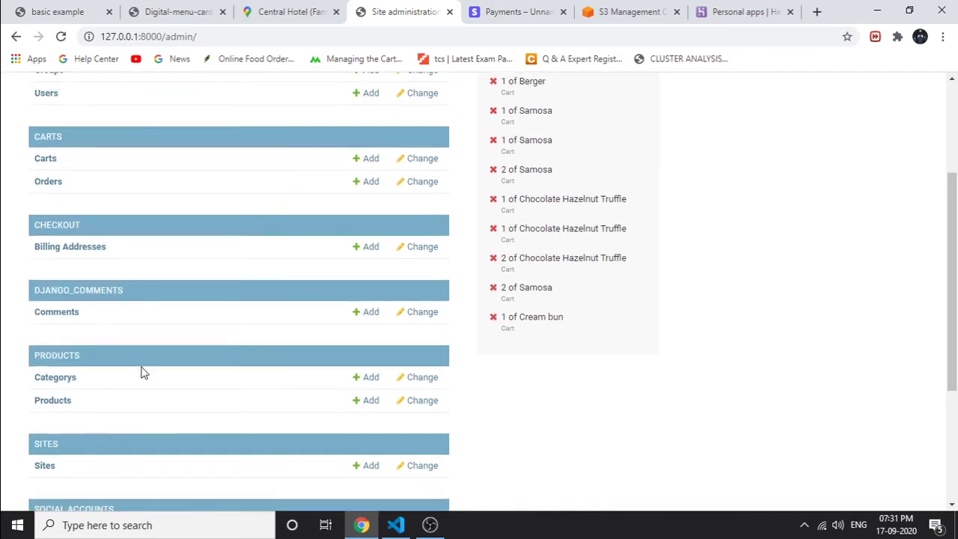
scroll(63, 212, up, 1)
click(49, 170)
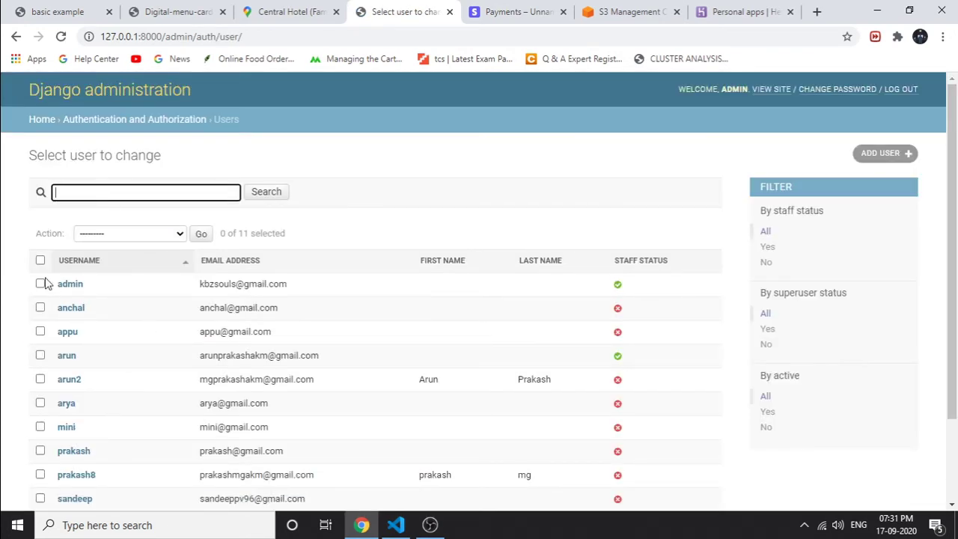
scroll(42, 434, down, 2)
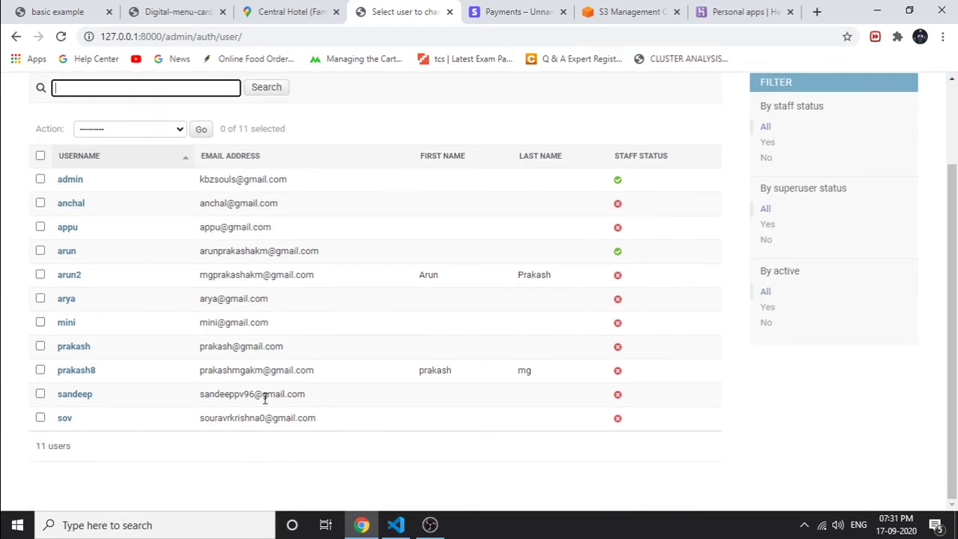
scroll(264, 399, up, 2)
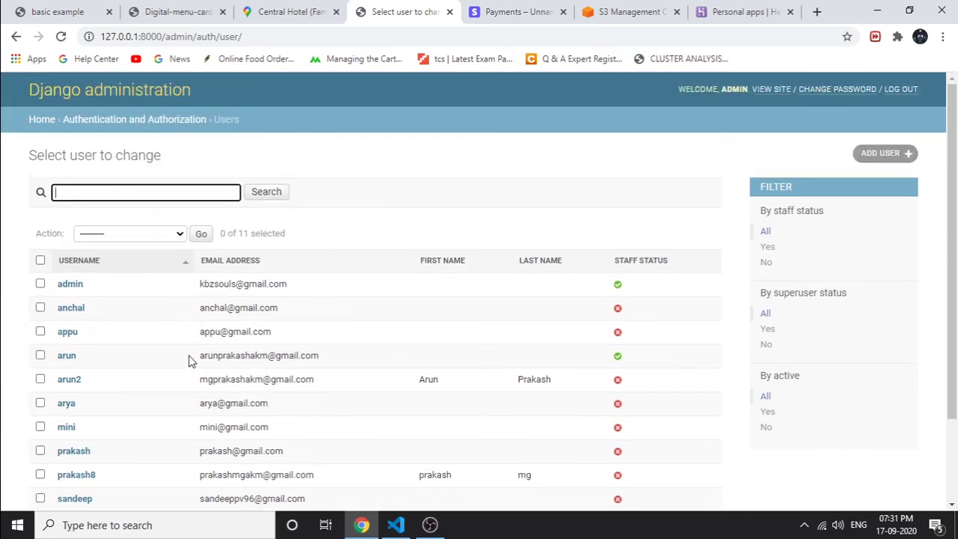
scroll(189, 361, down, 1)
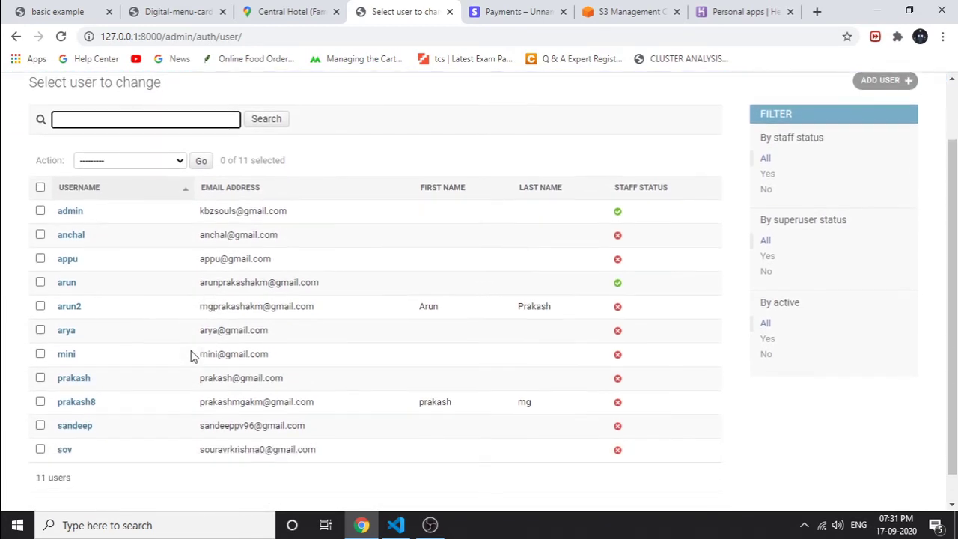
click(67, 261)
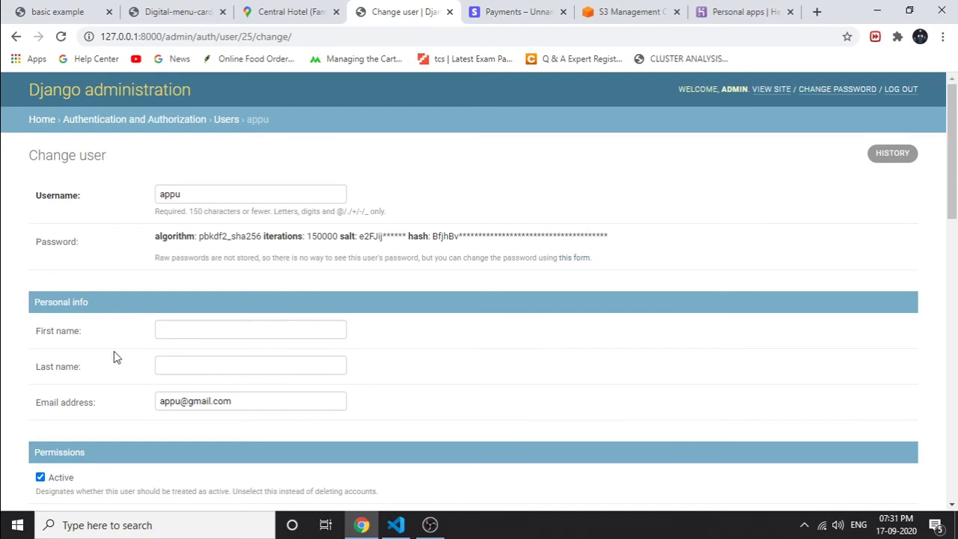
scroll(115, 358, down, 4)
scroll(115, 357, down, 7)
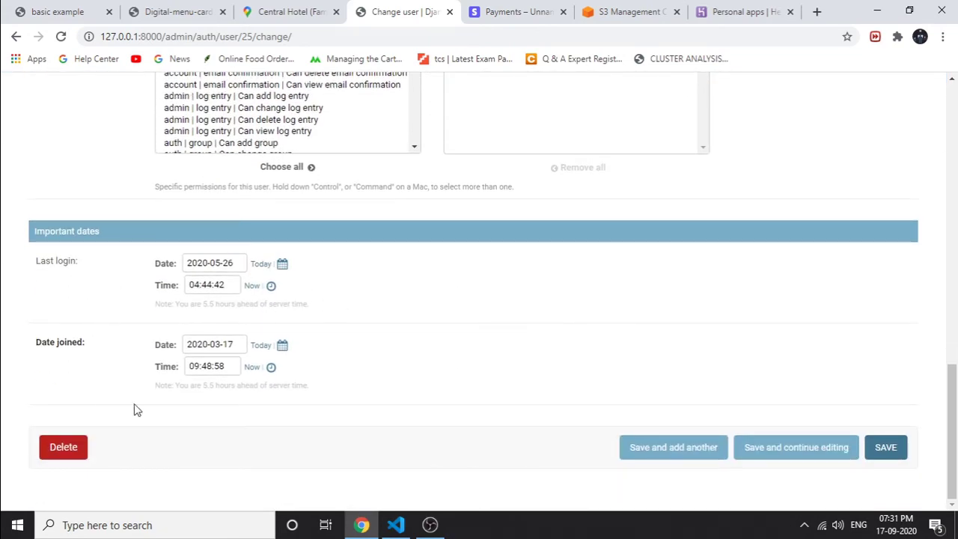
scroll(322, 185, up, 10)
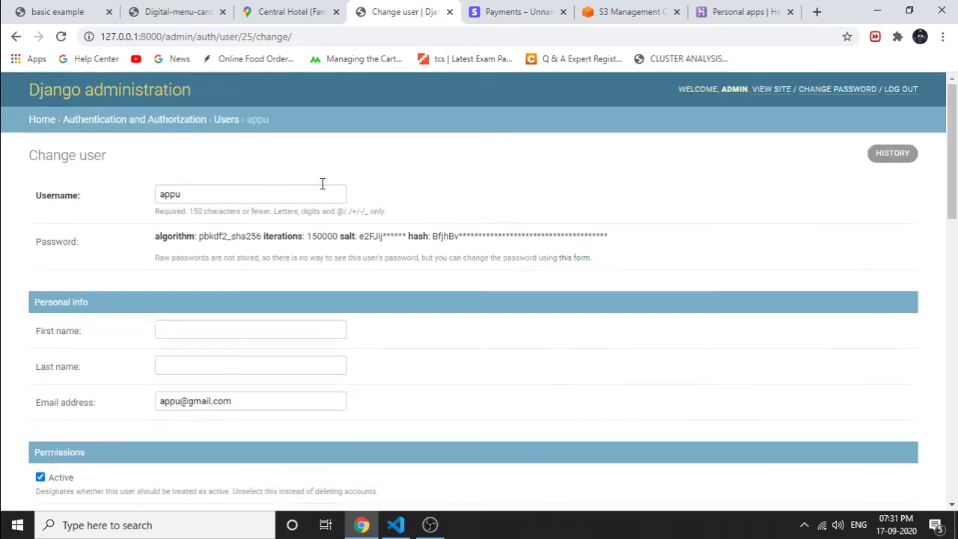
click(42, 121)
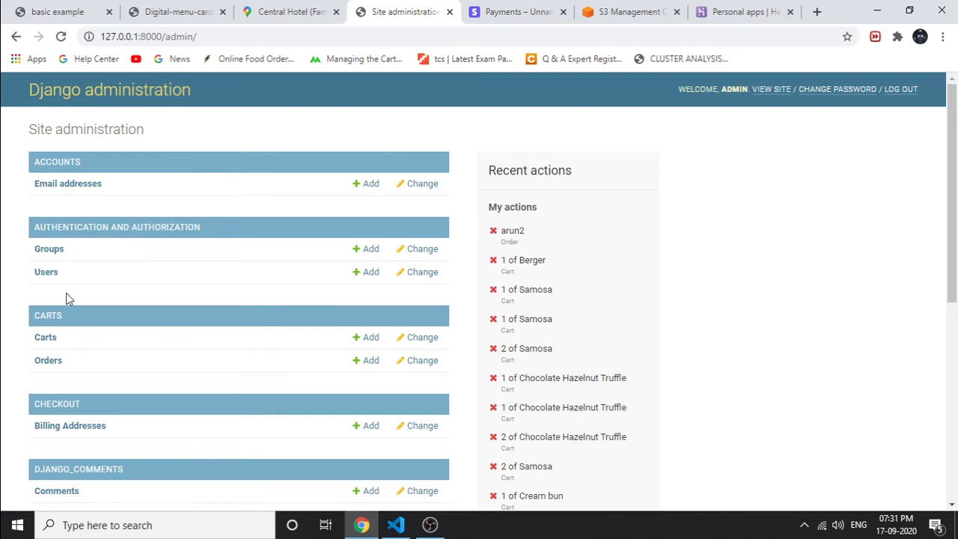
Look over the four product categories, including Breakfast and Drinks, briefly opening Add category.
scroll(66, 295, down, 2)
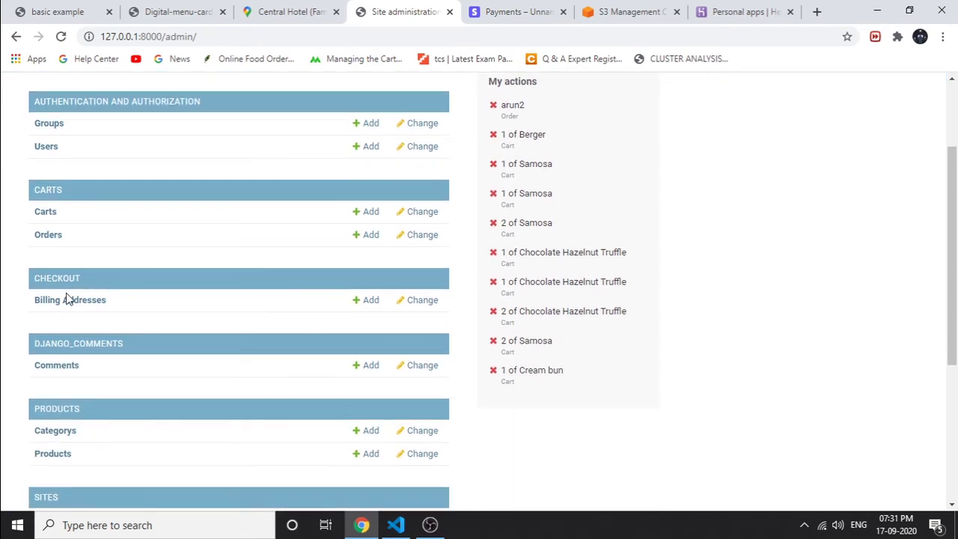
scroll(66, 298, down, 2)
click(64, 296)
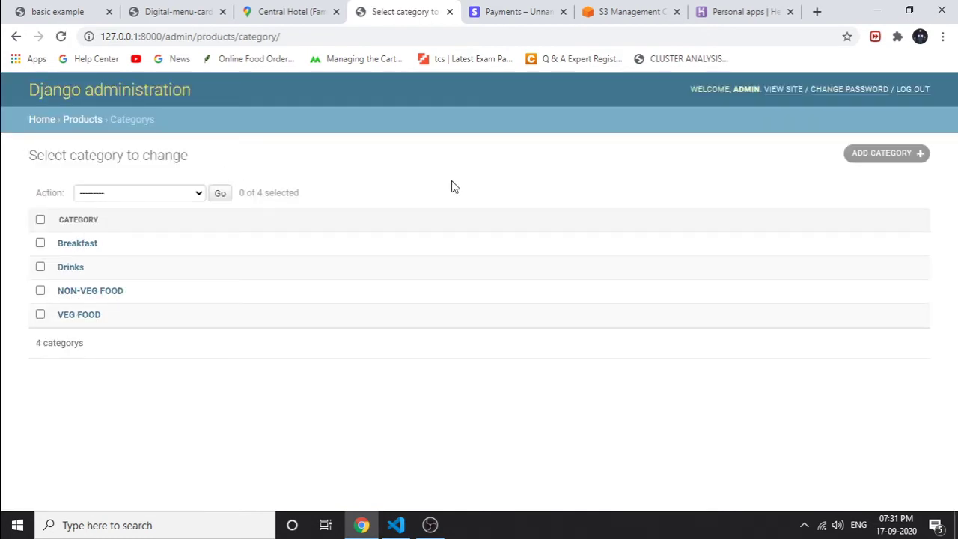
click(917, 155)
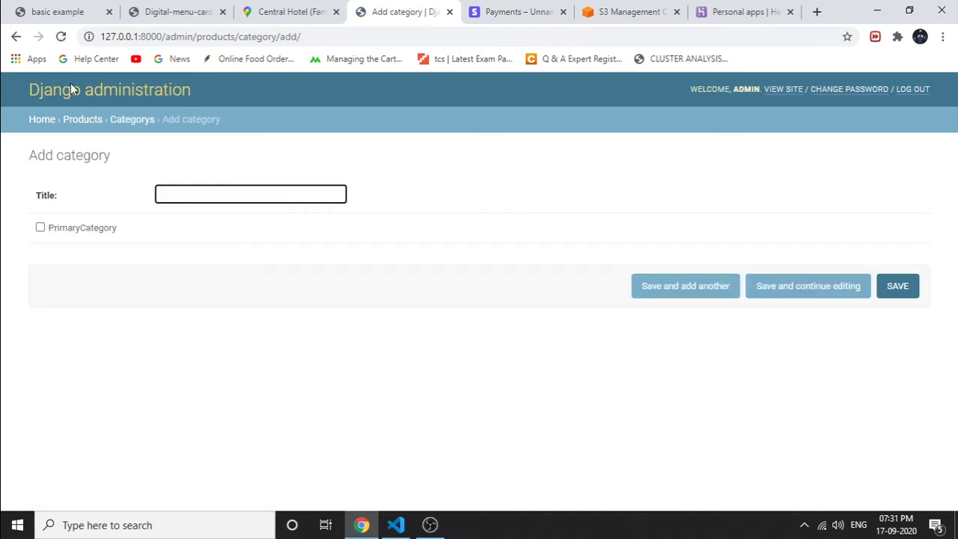
click(16, 37)
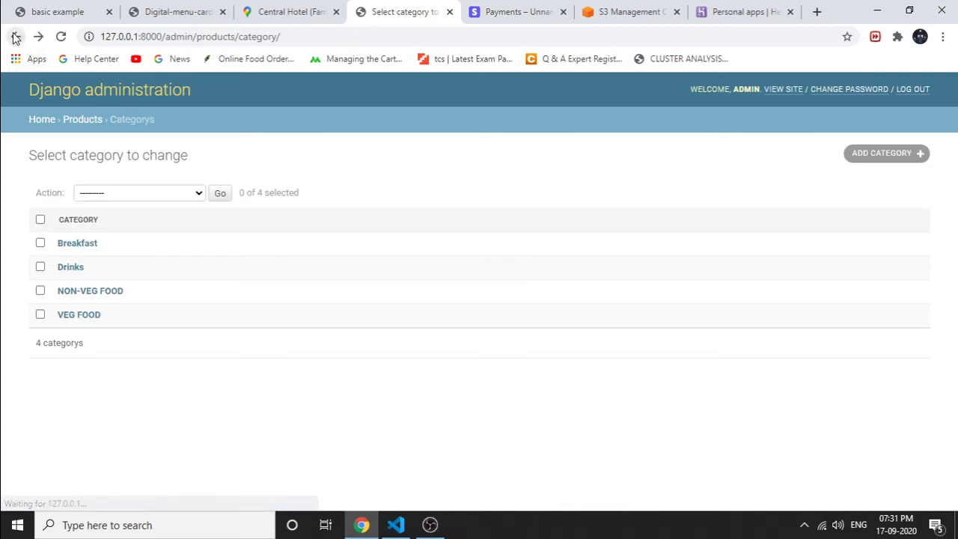
Go through the Products breadcrumb to the list of 13 products.
click(82, 121)
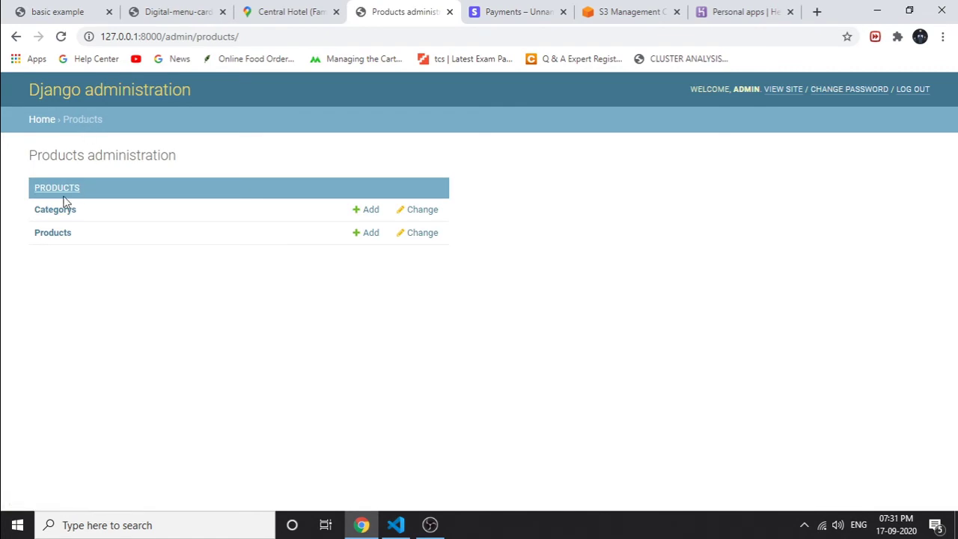
click(50, 235)
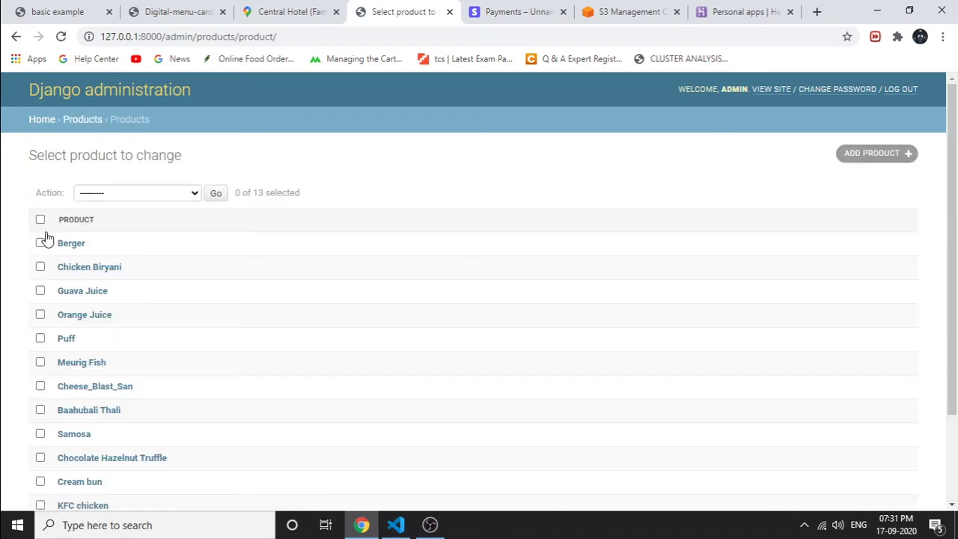
scroll(106, 339, down, 2)
scroll(423, 265, up, 2)
Begin a new product and attach coffee.jpg from the file dialog as its main image.
click(880, 159)
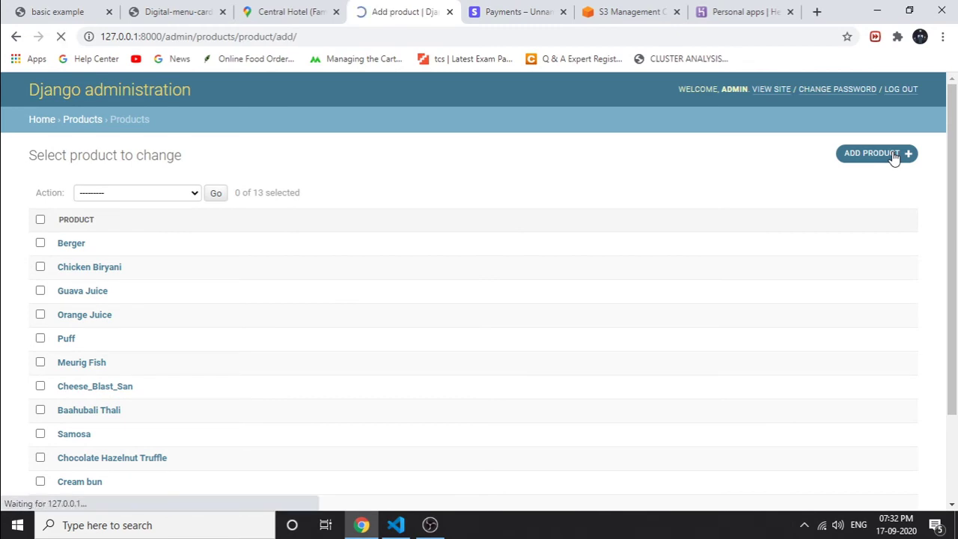
click(198, 197)
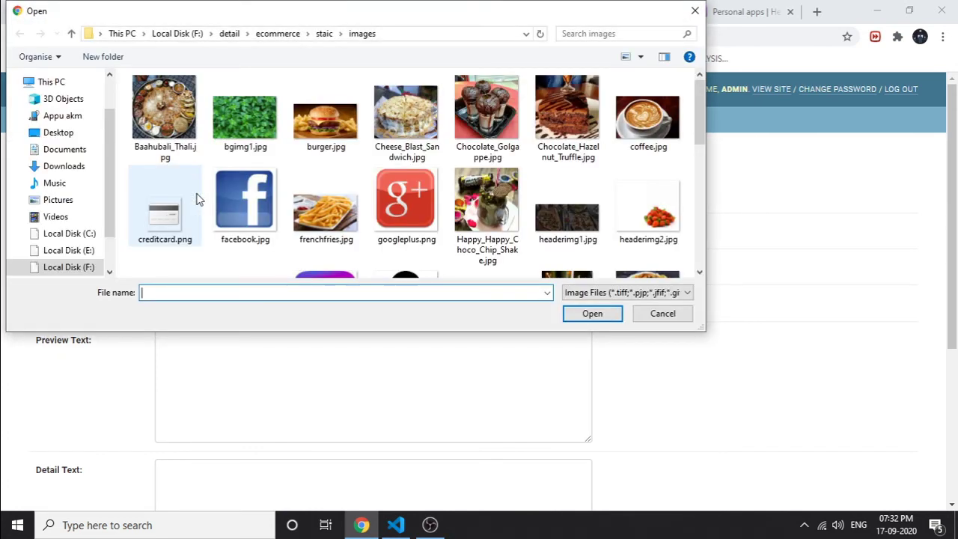
scroll(468, 202, down, 5)
scroll(468, 202, down, 1)
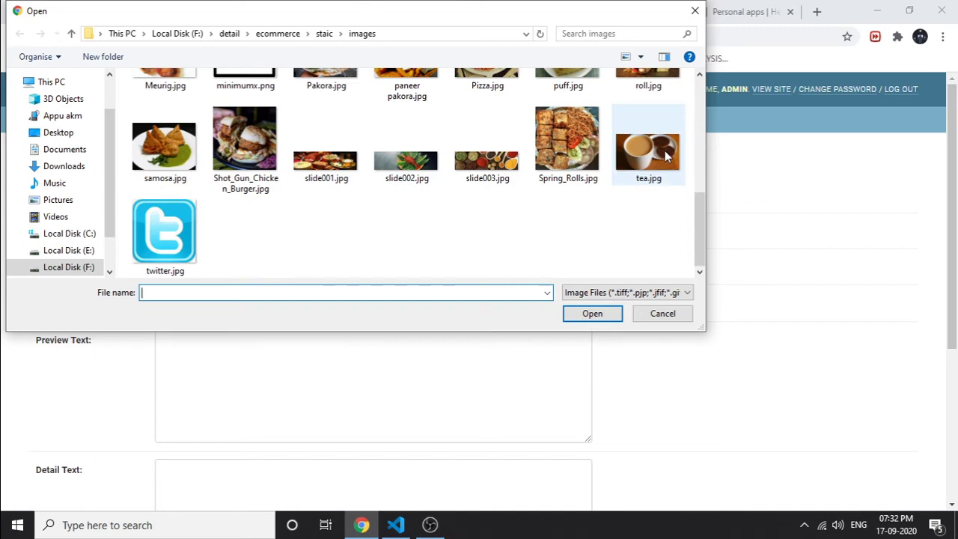
scroll(664, 155, up, 10)
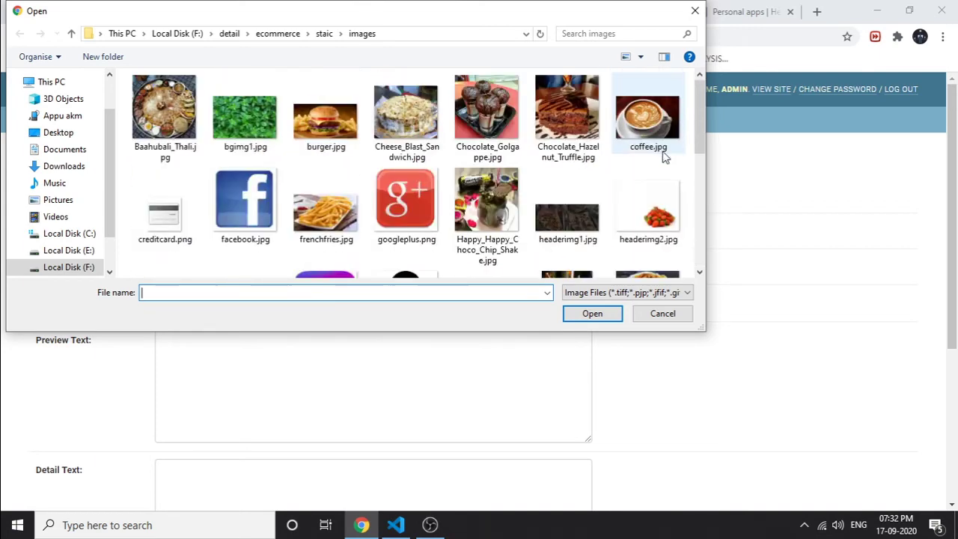
click(652, 115)
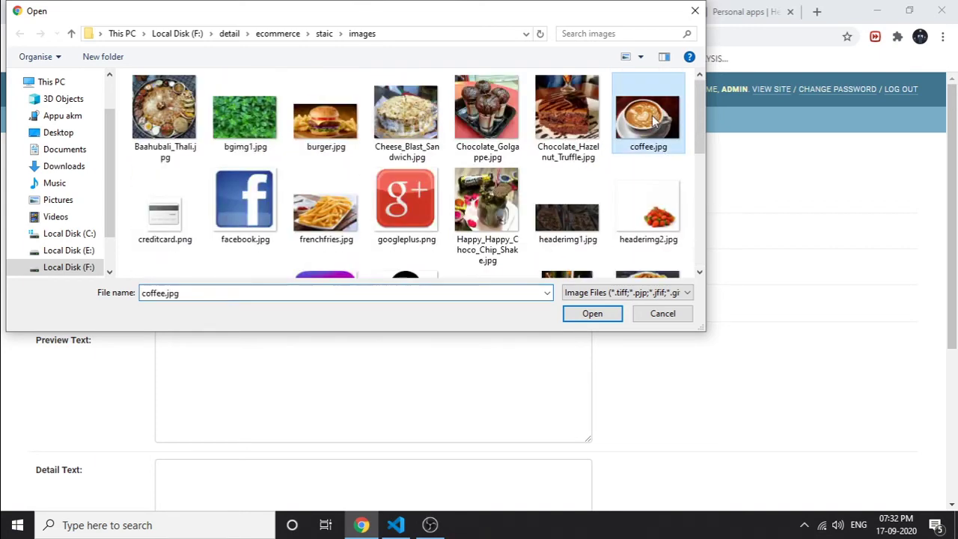
click(596, 312)
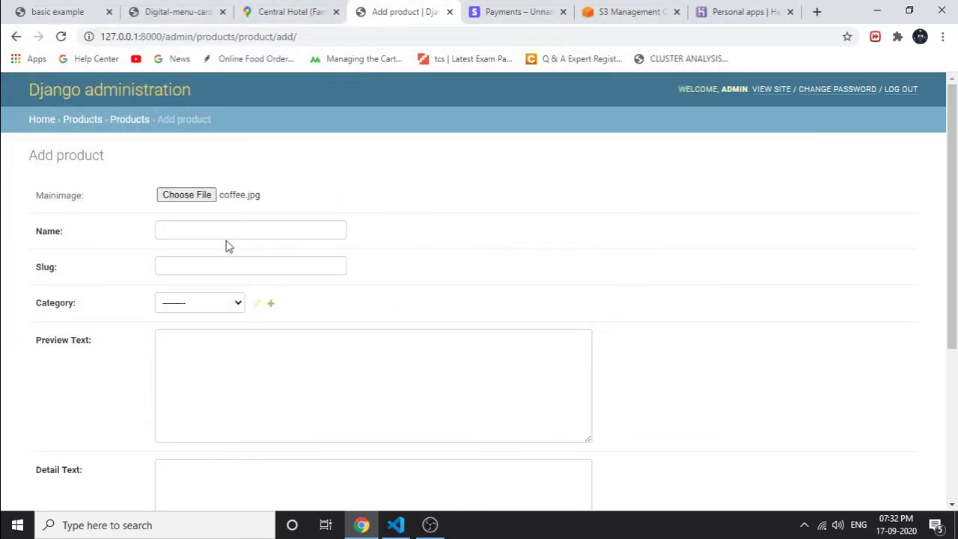
click(211, 229)
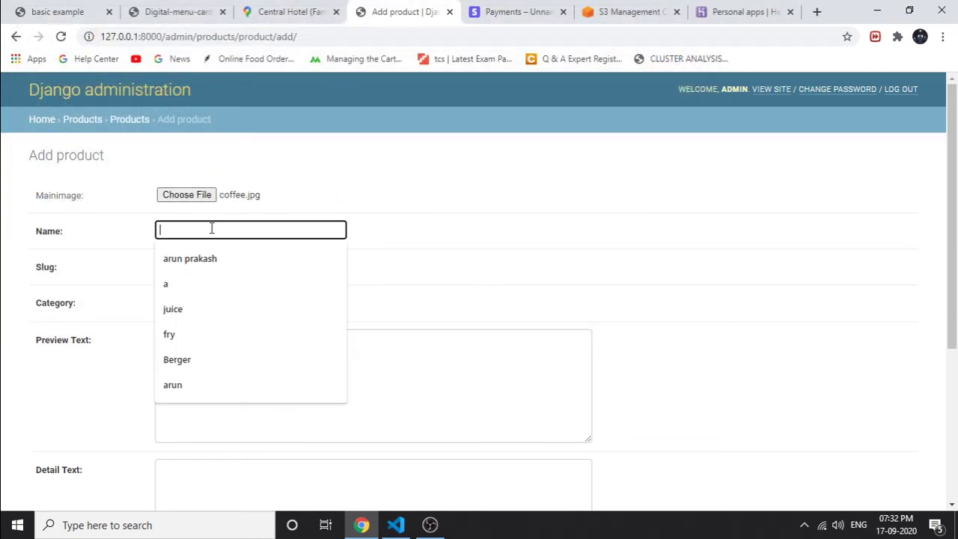
Enter coffee as the product name and slug and choose the Drinks category.
text(coffee)
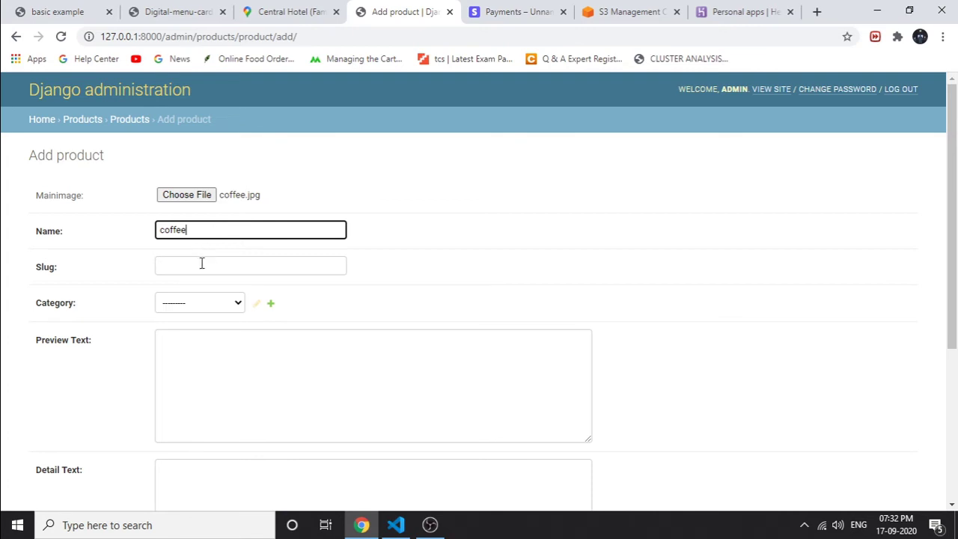
click(198, 266)
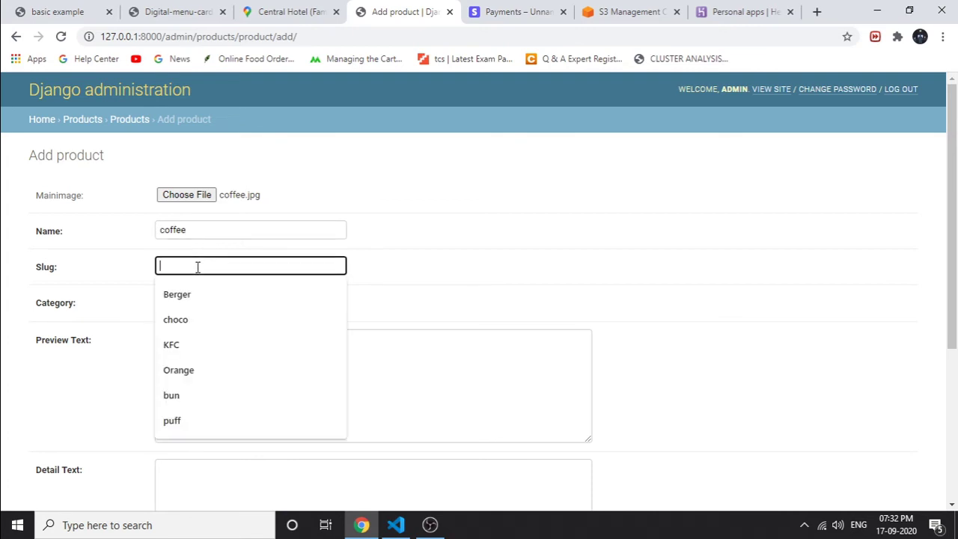
text(cofee)
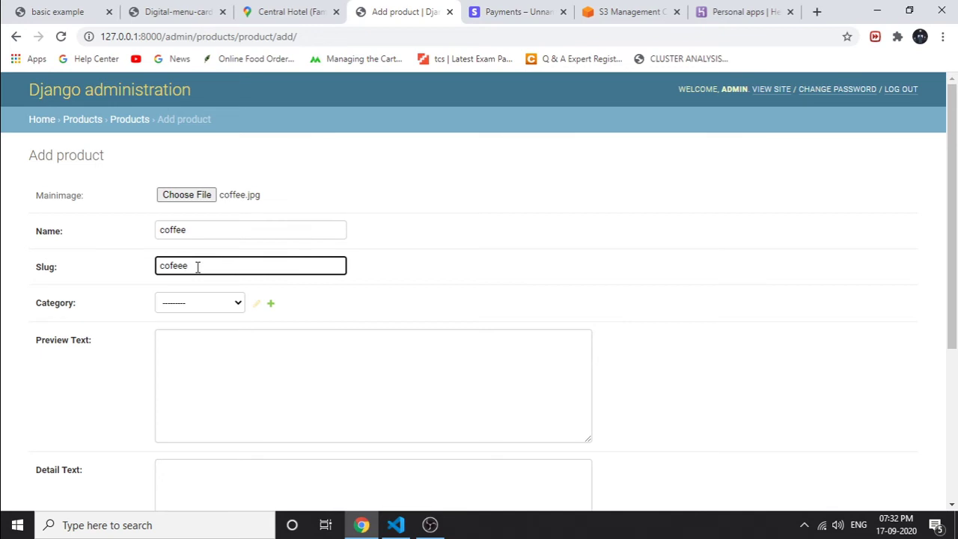
click(208, 304)
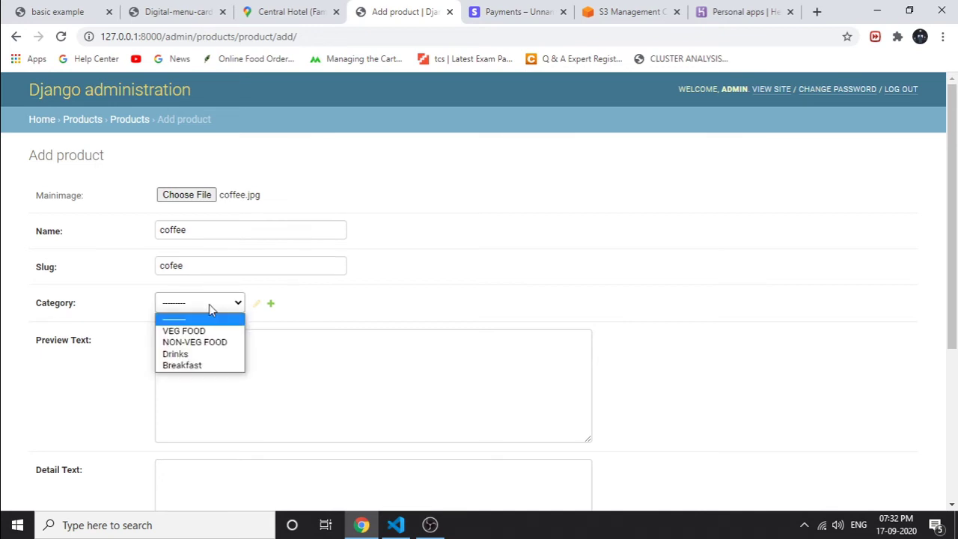
click(184, 357)
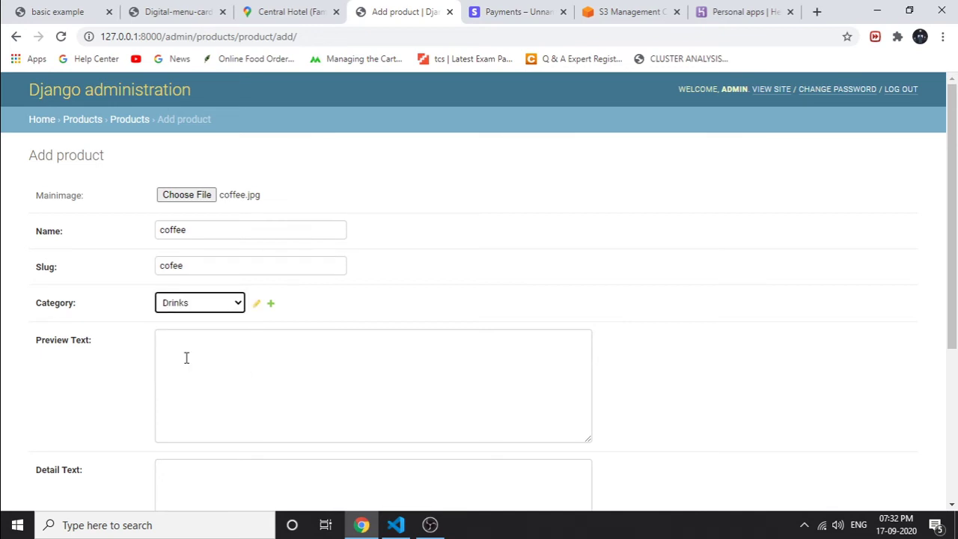
Fix the slug spelling, write the preview text 'coffee is good for our health', and select it.
scroll(192, 344, down, 2)
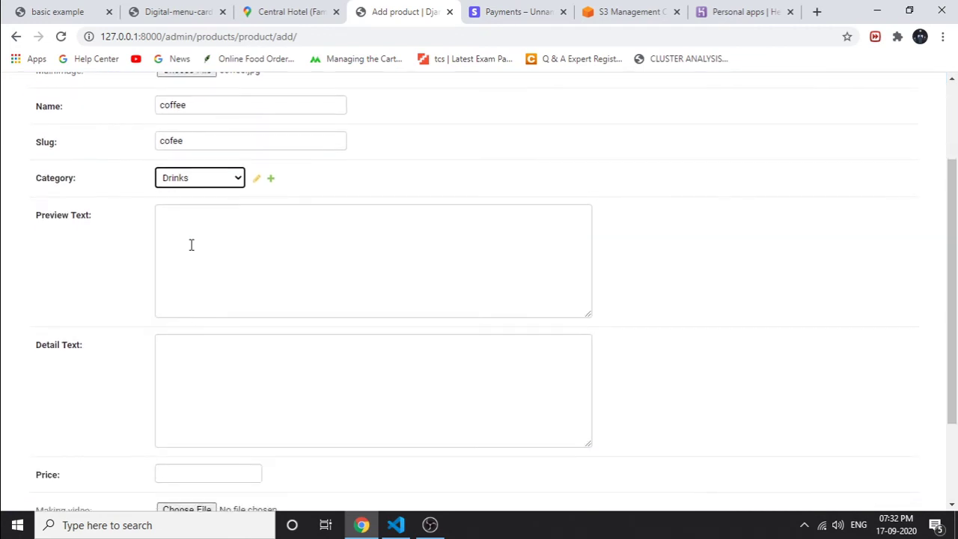
click(191, 244)
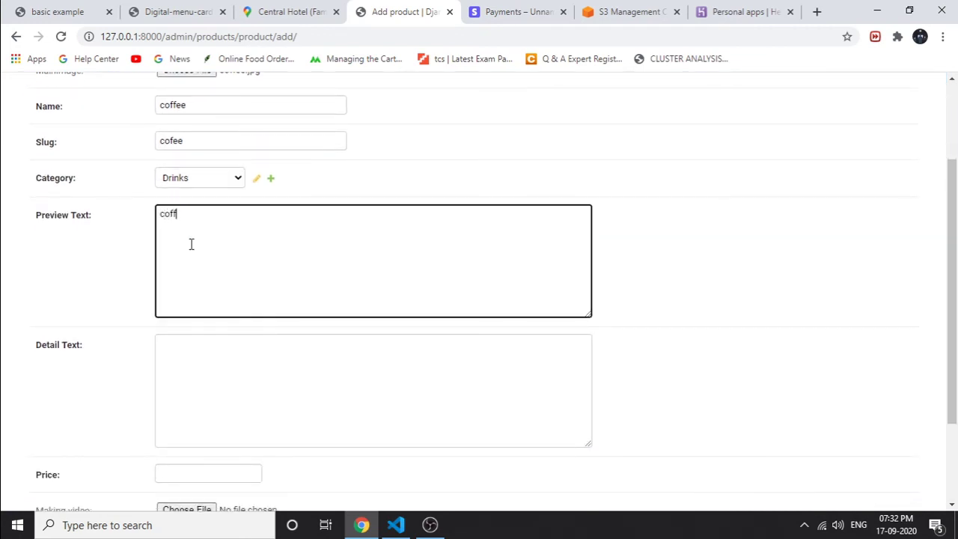
click(173, 141)
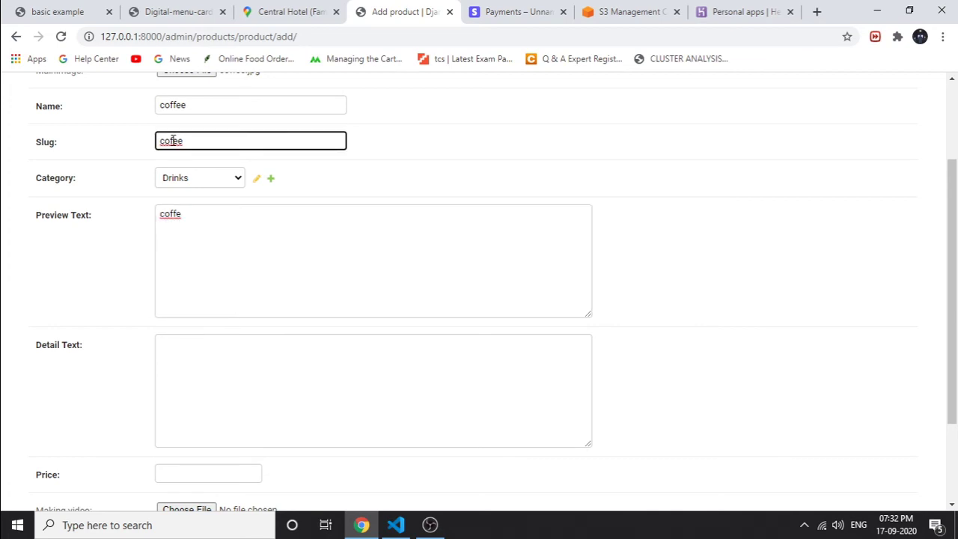
click(188, 214)
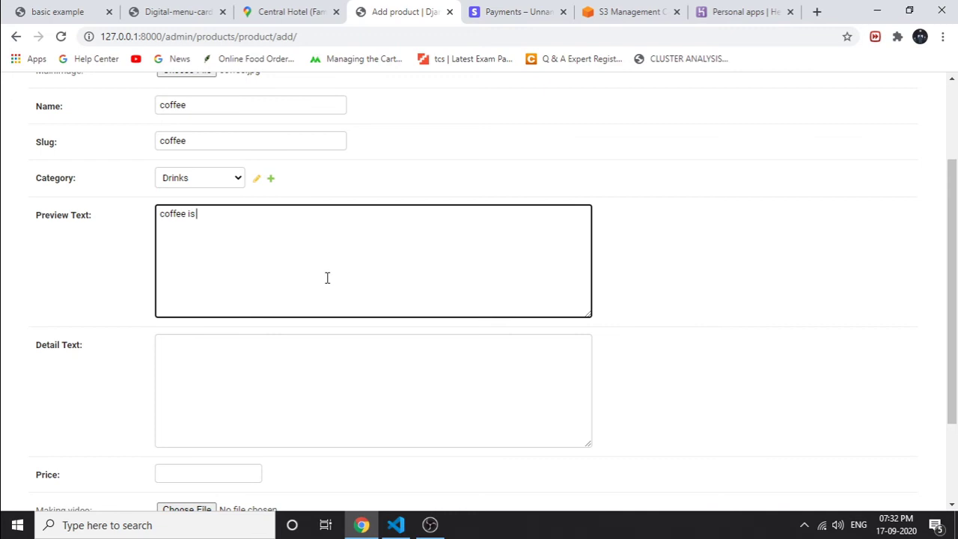
text(e is good for our health and motivate our activity)
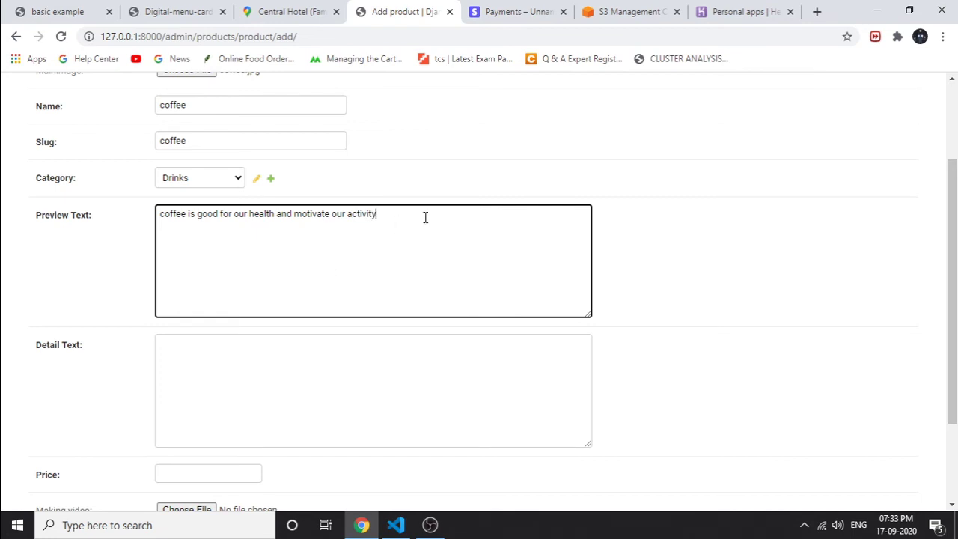
drag(426, 216, 82, 206)
key(ctrl+c)
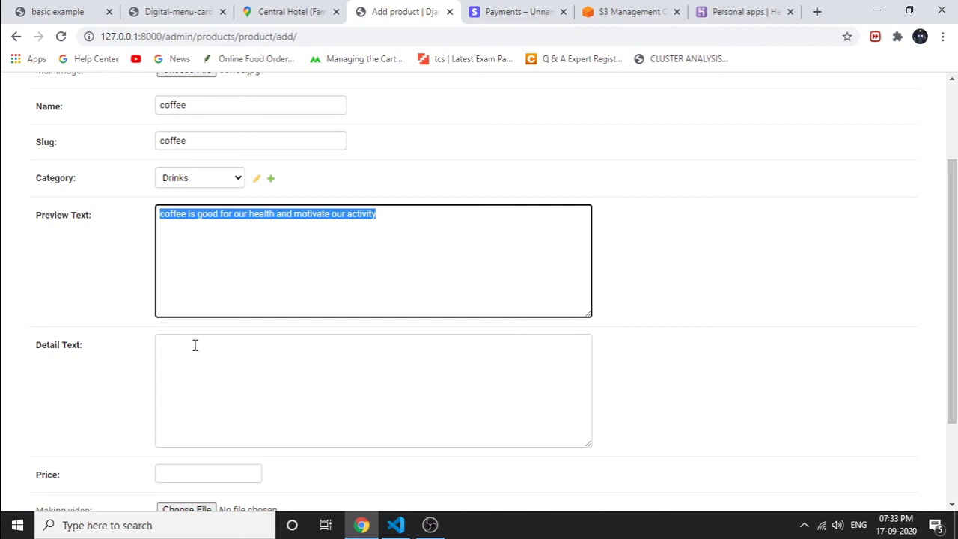
Paste the preview sentence into Detail Text, set the price to 25, and save the coffee product.
click(193, 360)
key(ctrl+v)
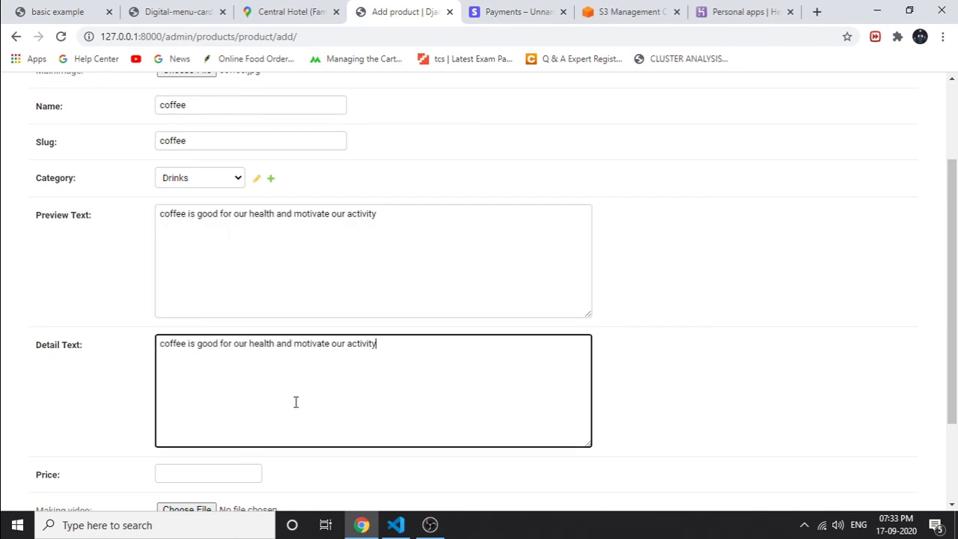
scroll(295, 402, down, 2)
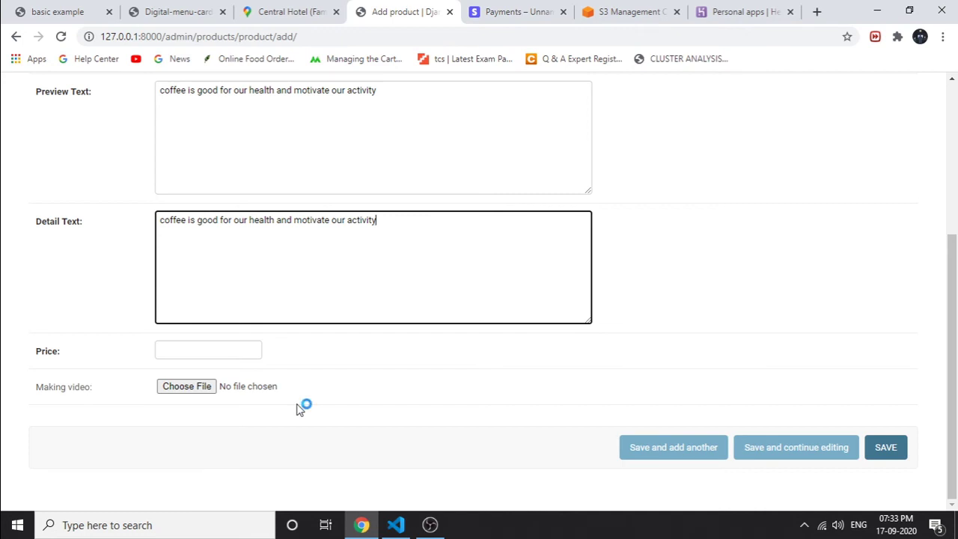
click(176, 352)
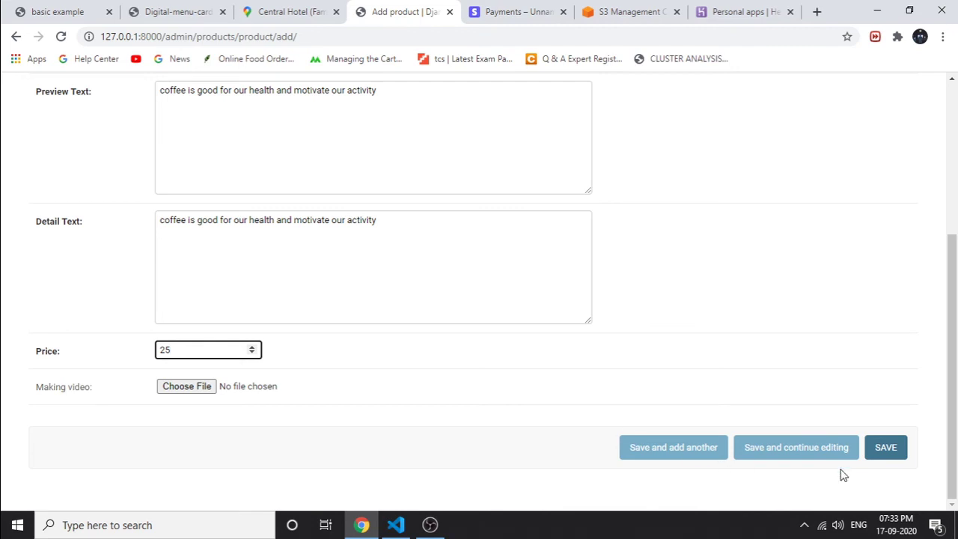
click(886, 448)
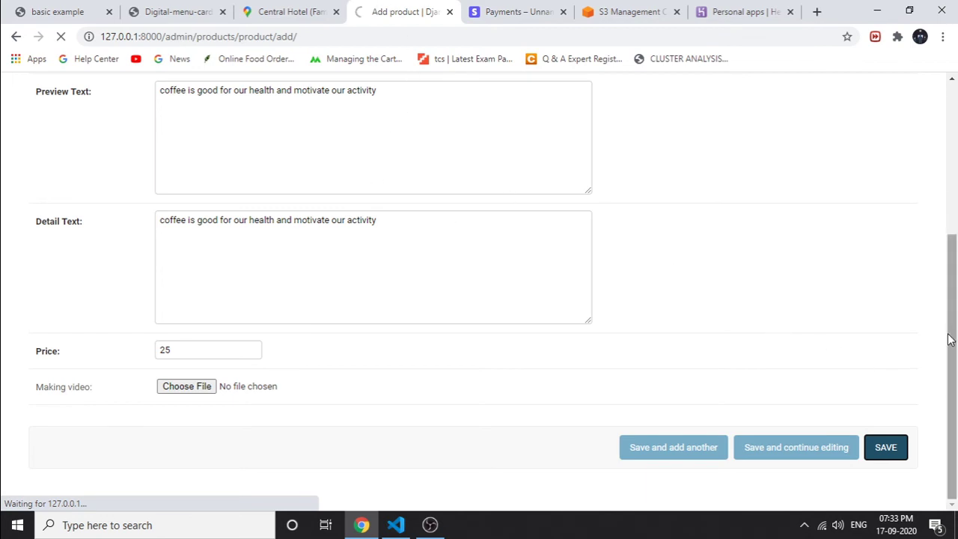
drag(950, 340, 949, 418)
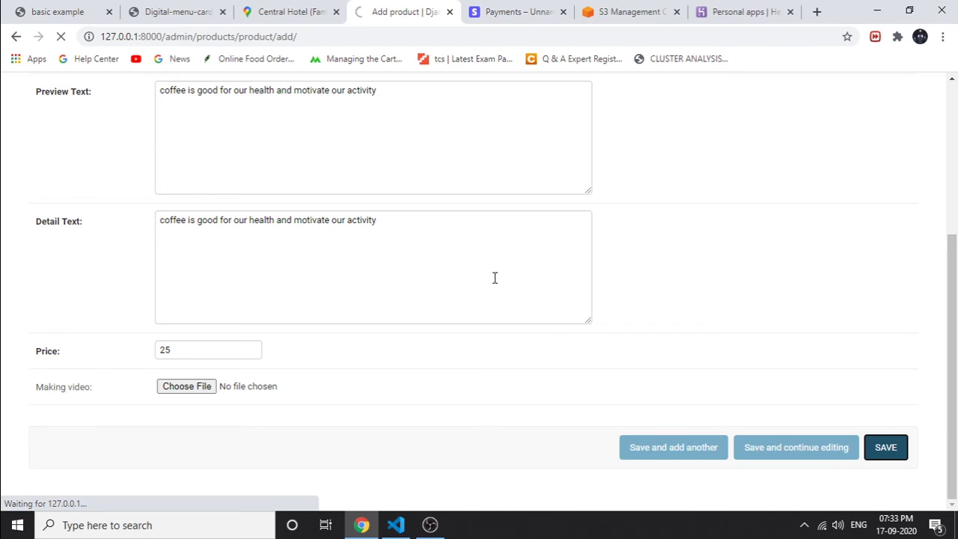
Reload the Le cafe' menu home so coffee shows at ₹25.0 beside Guava and Orange Juice.
click(313, 40)
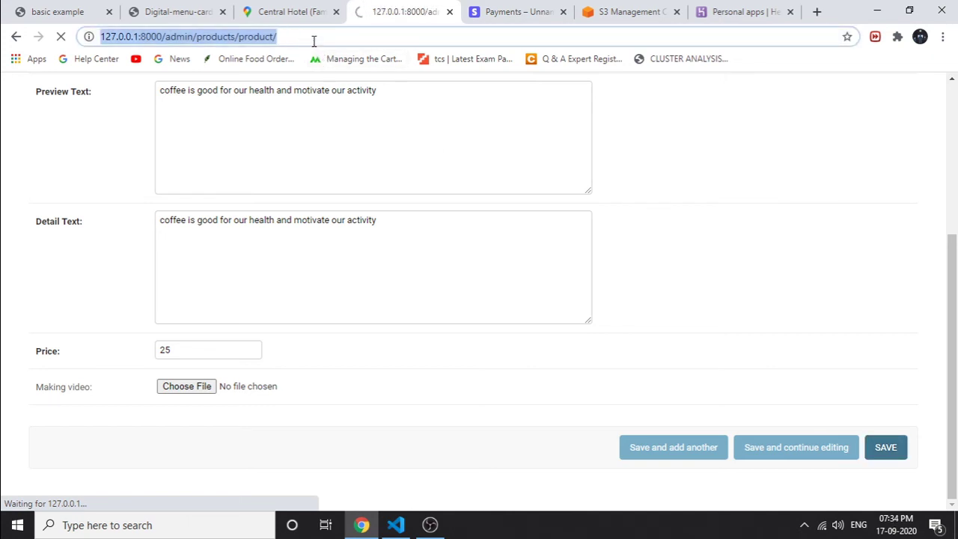
scroll(212, 373, down, 3)
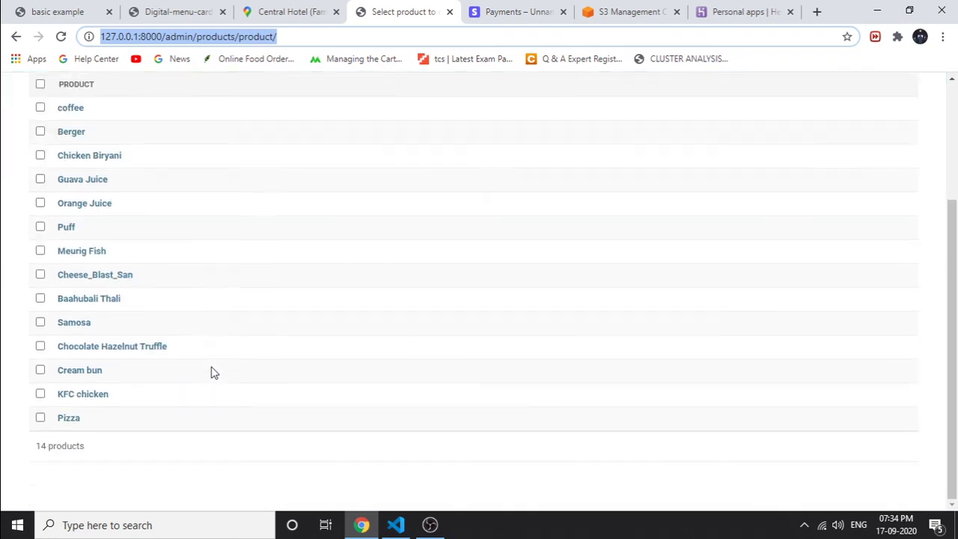
scroll(122, 327, up, 1)
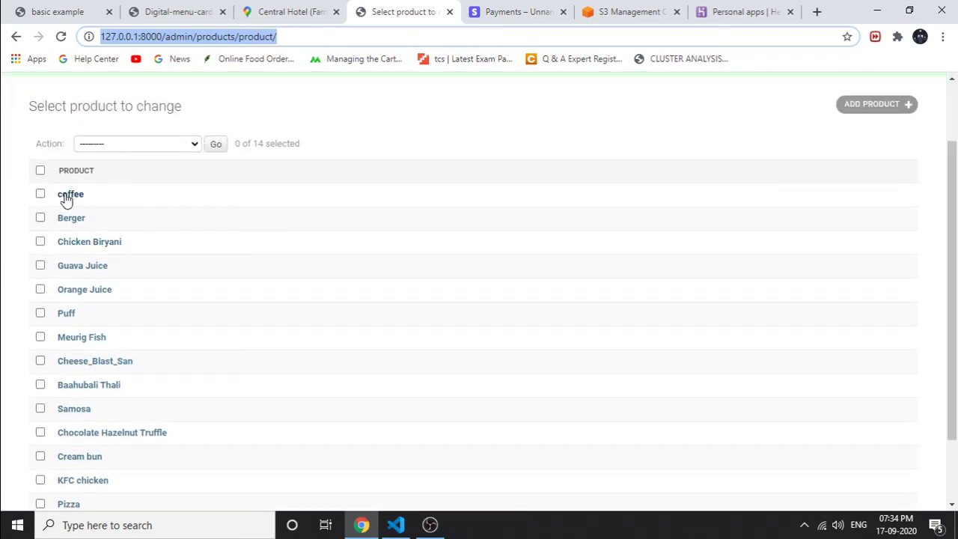
click(178, 9)
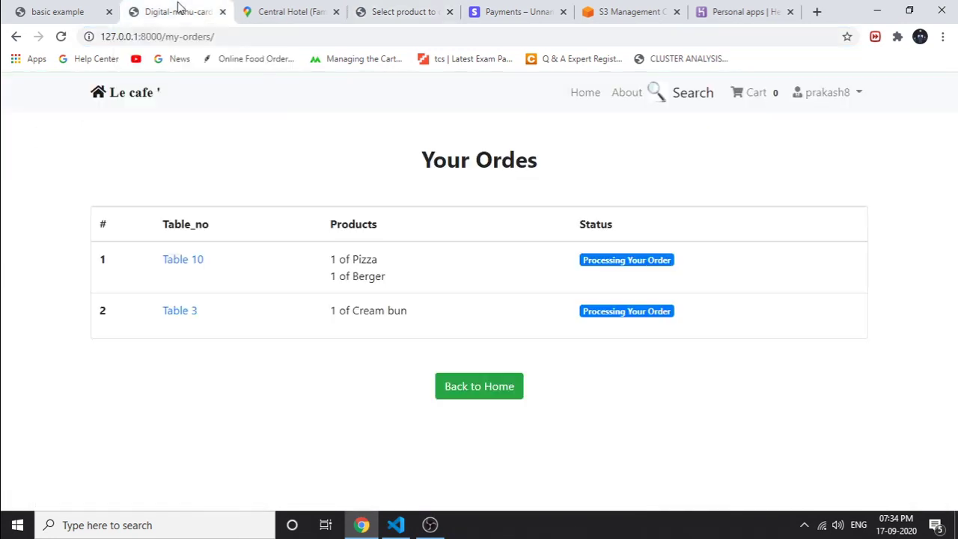
click(96, 94)
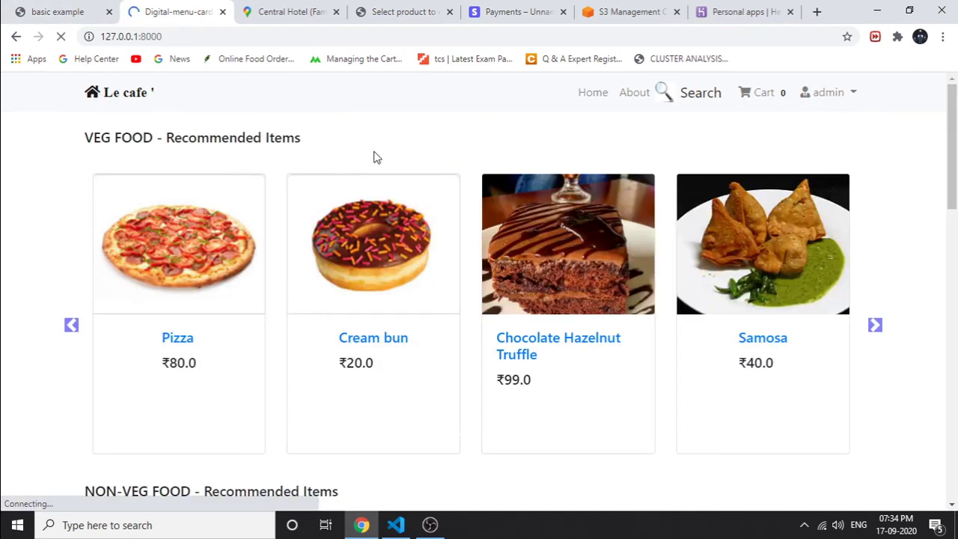
scroll(442, 336, down, 8)
scroll(442, 336, down, 3)
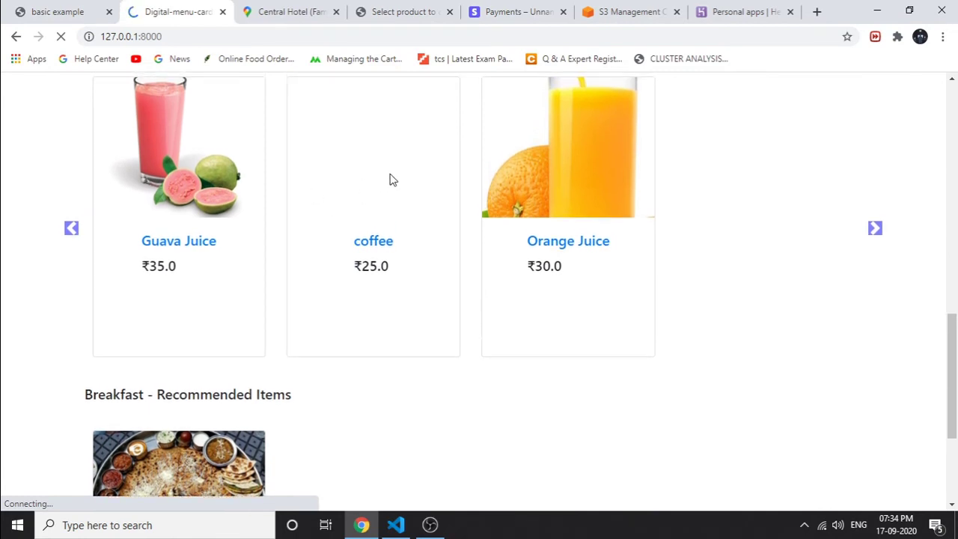
click(177, 33)
key(Return)
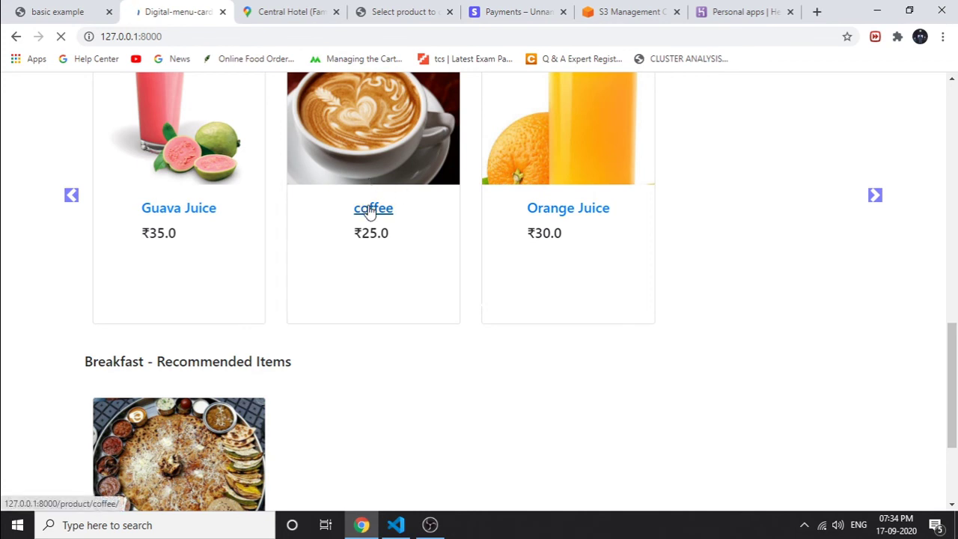
Give the coffee a five-star rating and add it to the cart.
click(370, 210)
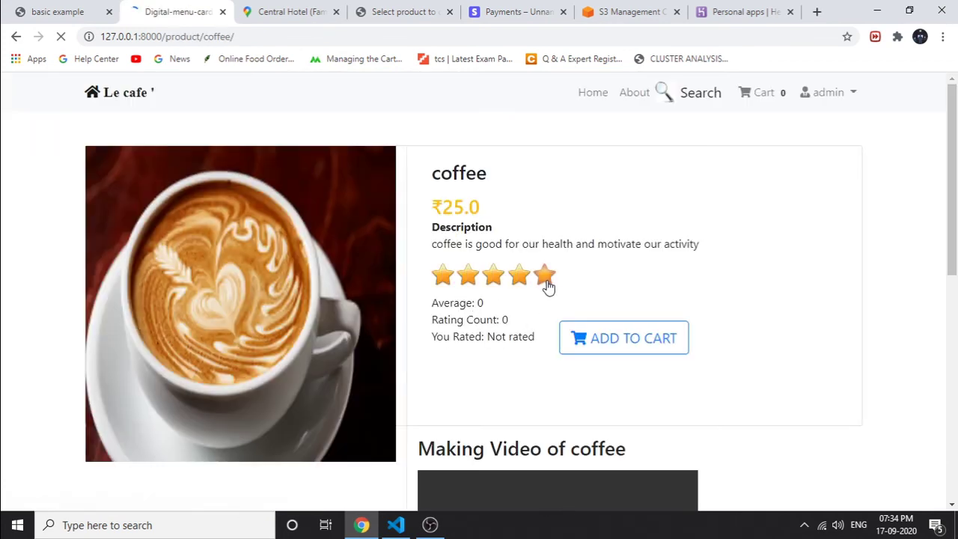
click(545, 279)
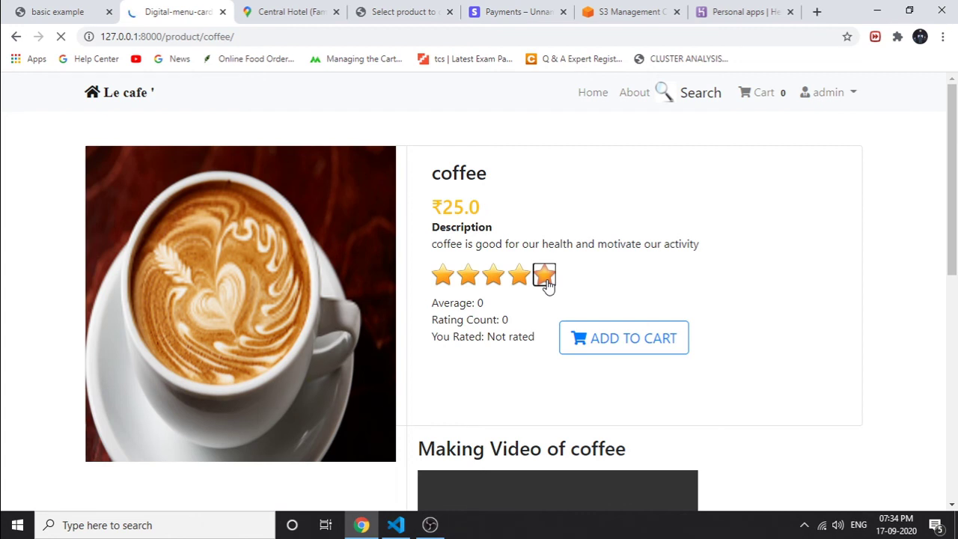
click(649, 341)
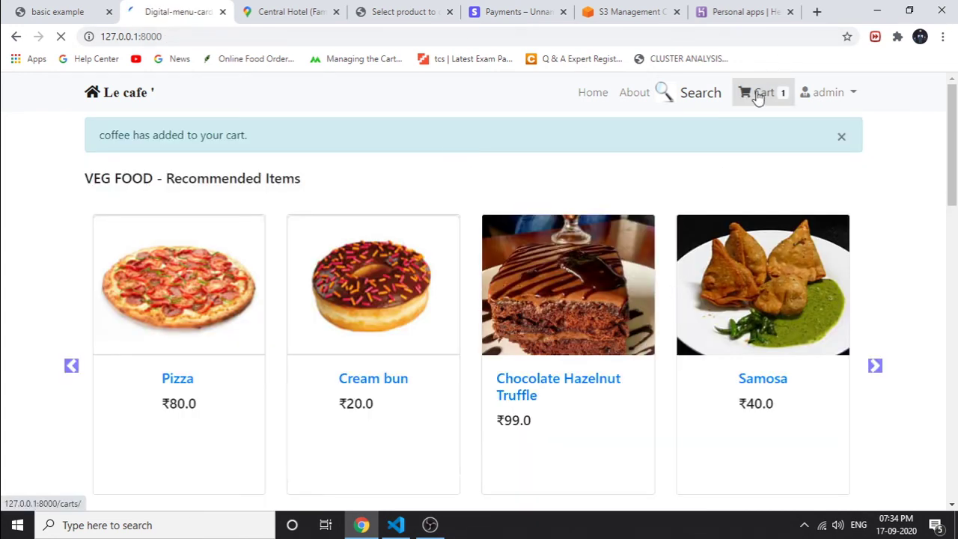
Check out the coffee with no table number, pay cash on delivery, and view My Orders.
click(756, 95)
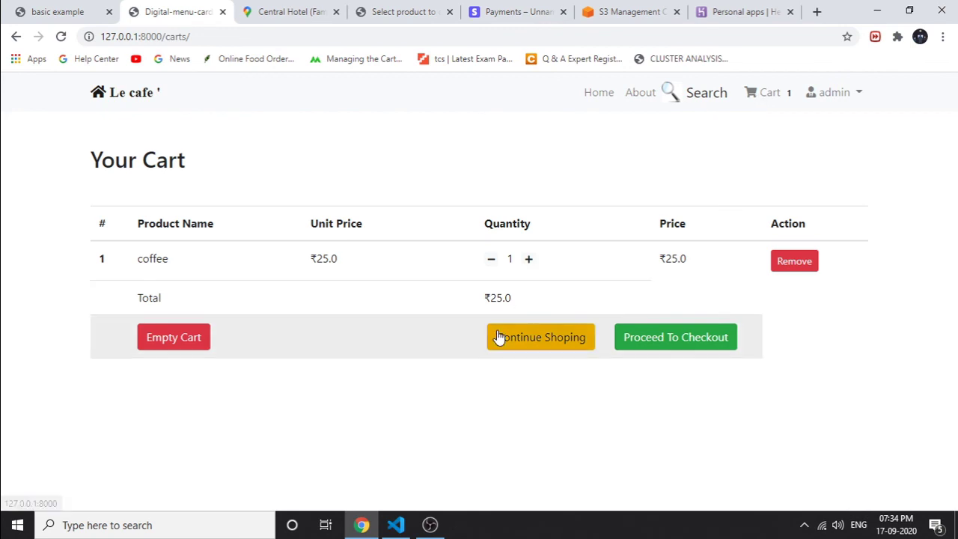
click(678, 343)
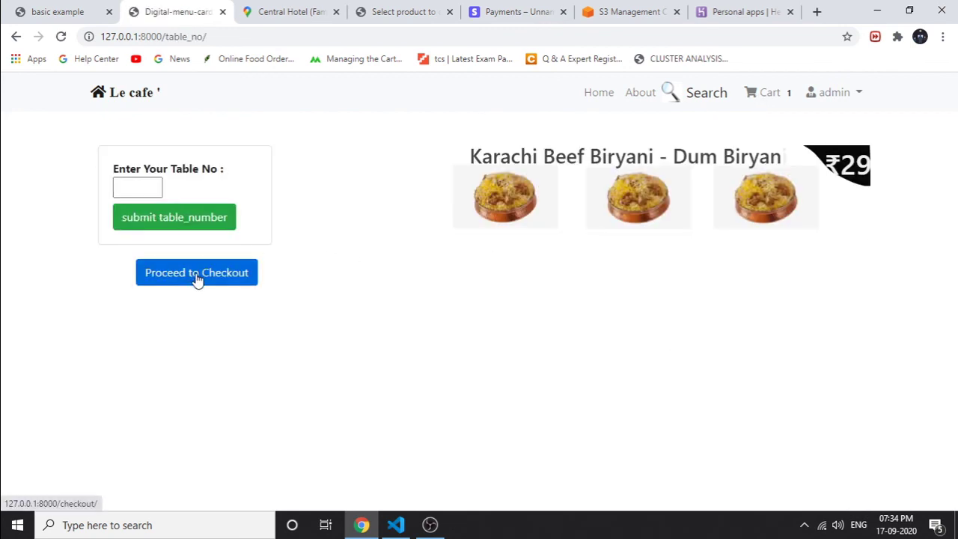
click(223, 276)
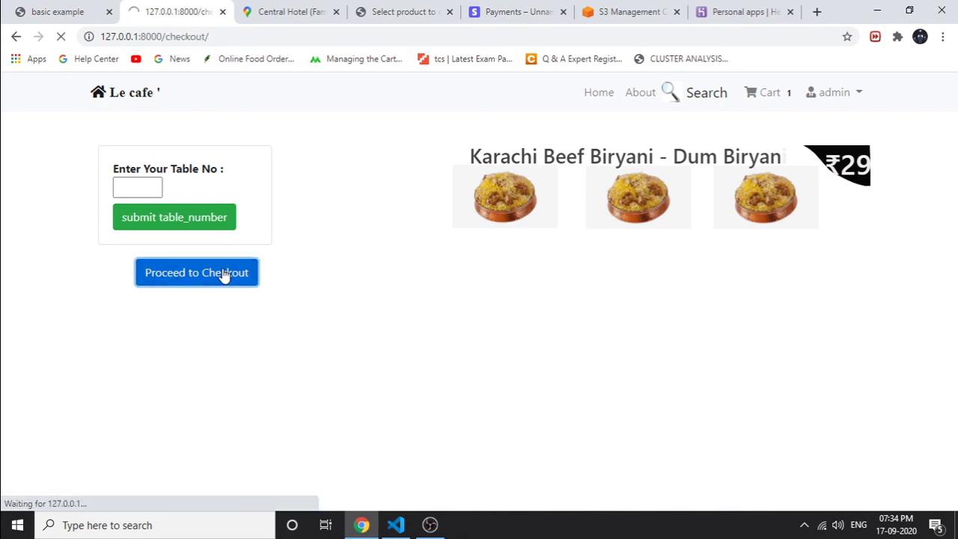
click(202, 378)
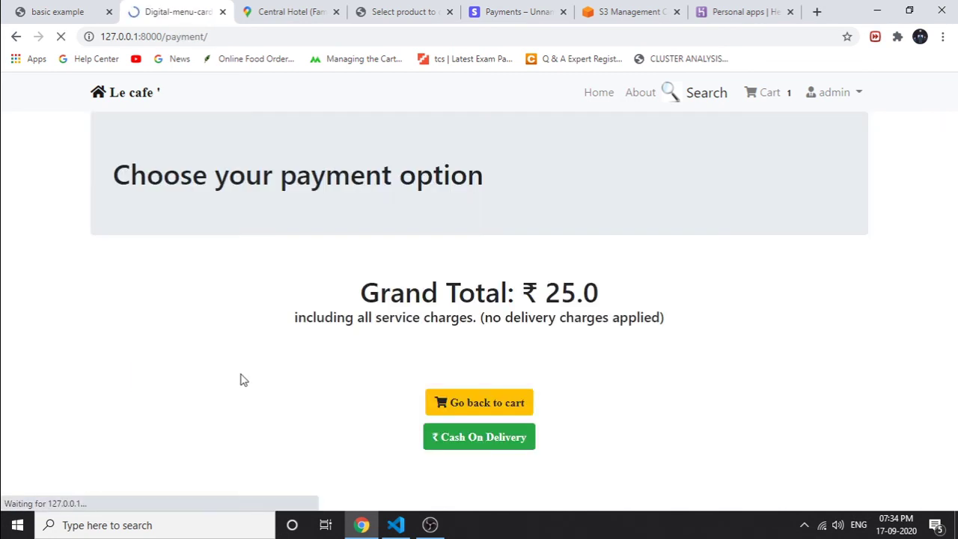
click(499, 446)
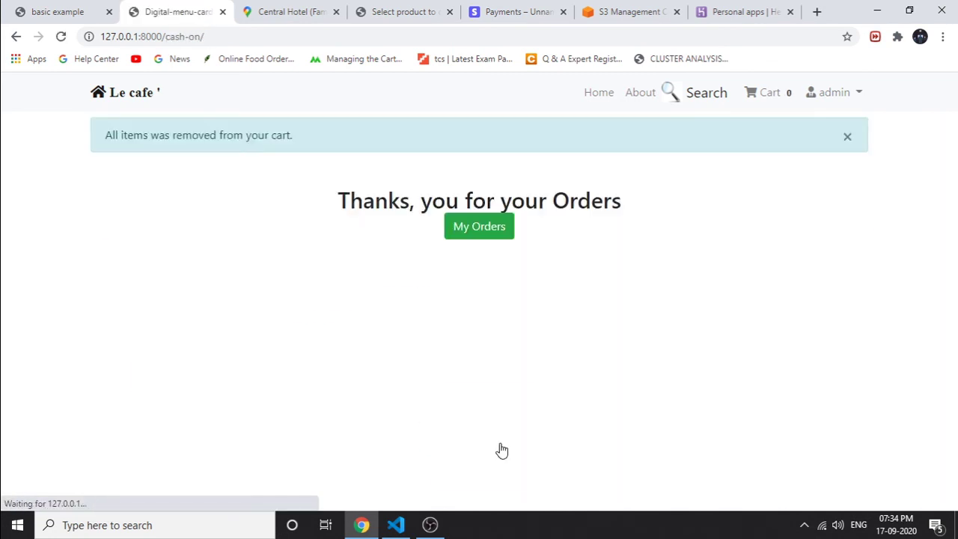
click(501, 239)
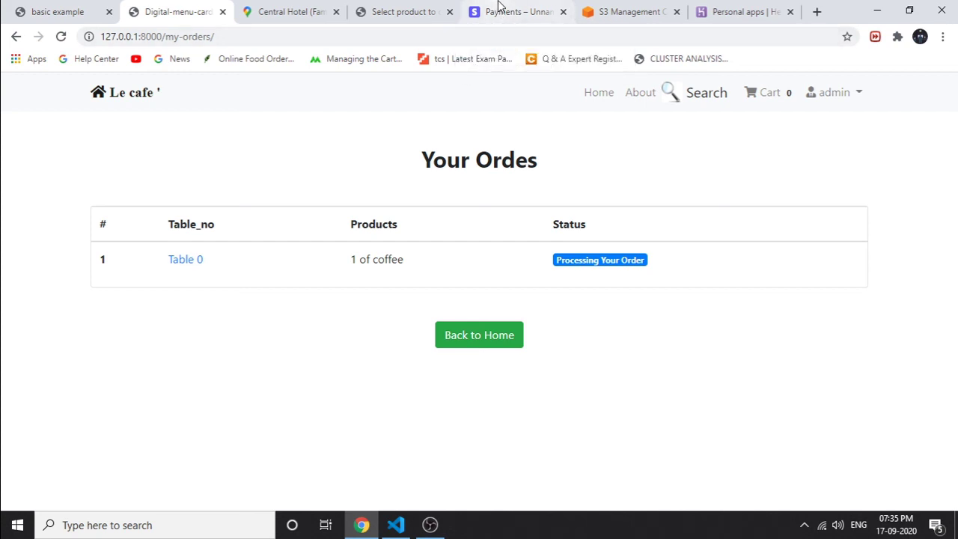
click(500, 6)
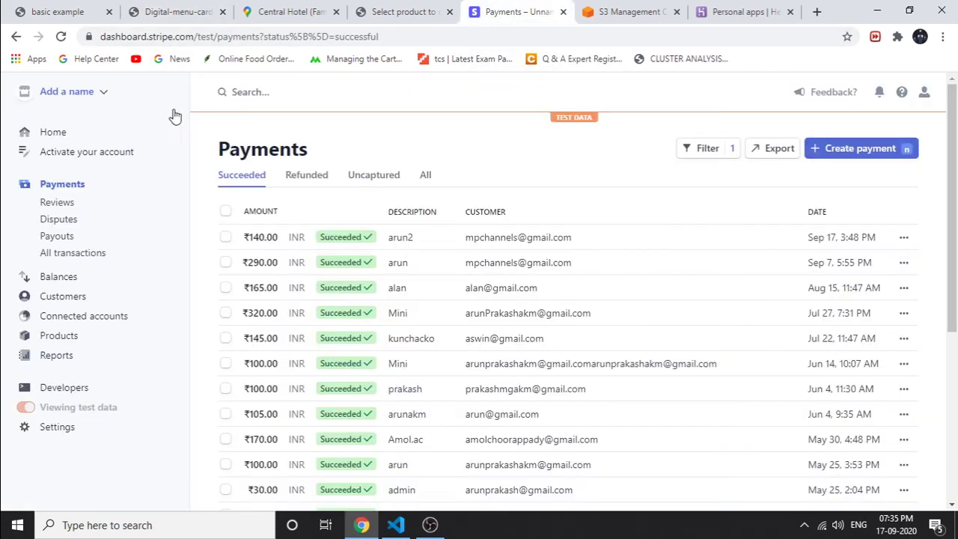
Reload Stripe payments to see the new ₹115.00 payment, then scroll the Activate your account form.
click(61, 36)
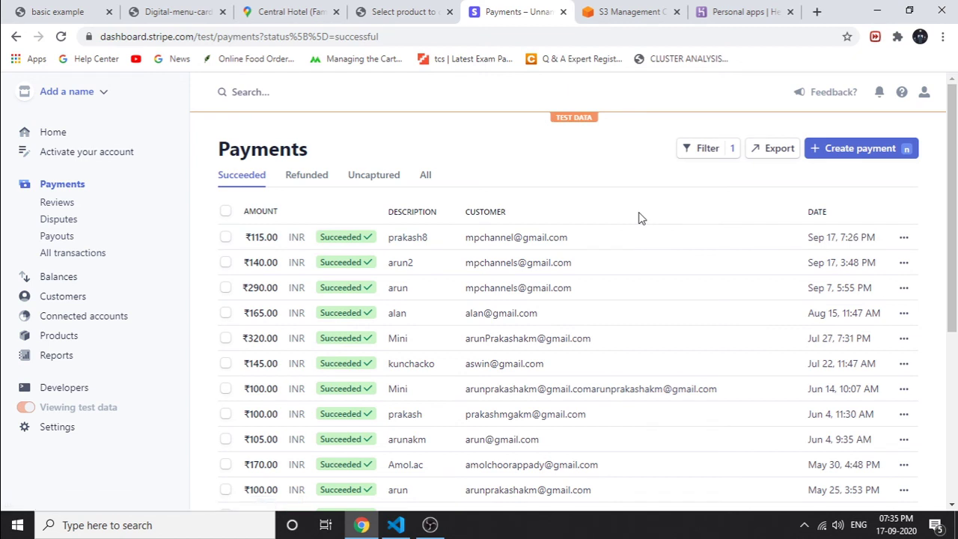
click(73, 153)
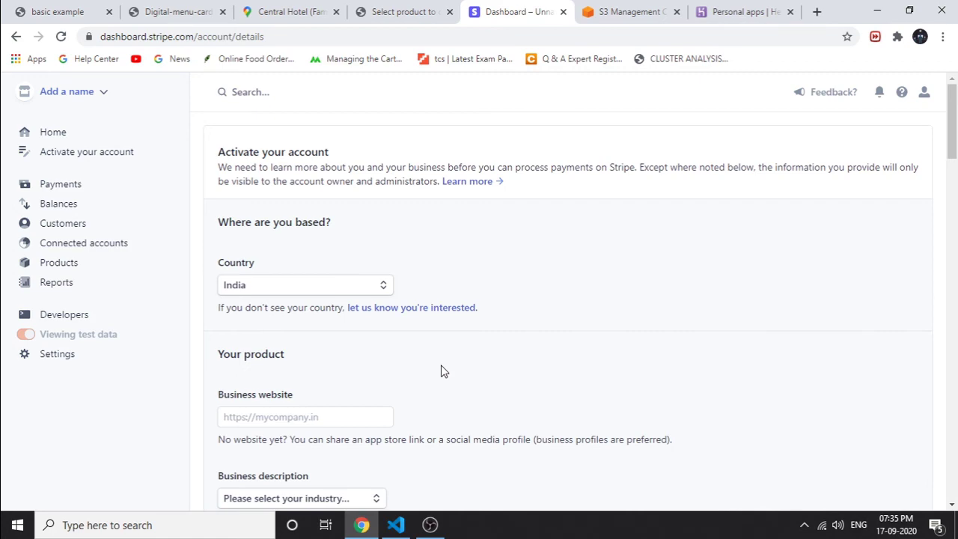
scroll(442, 372, down, 15)
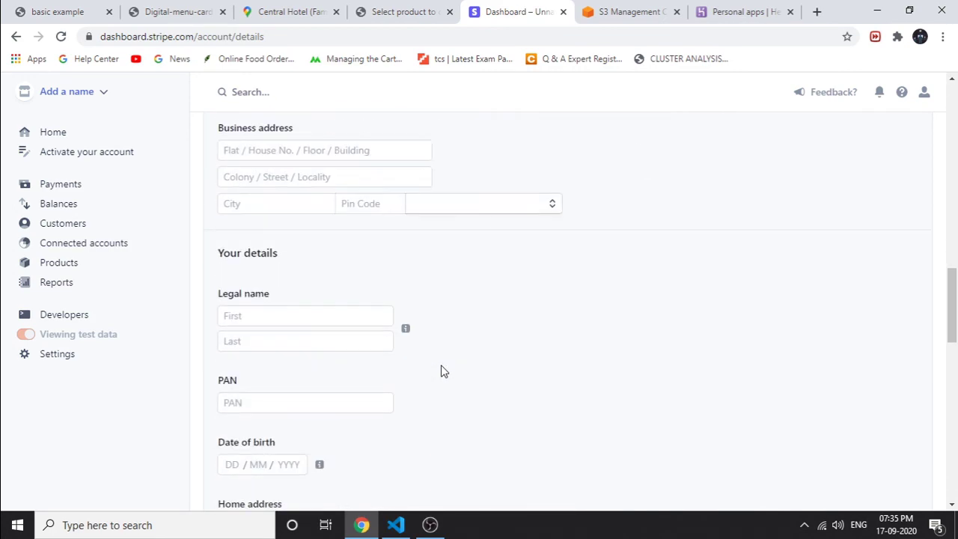
scroll(441, 372, down, 9)
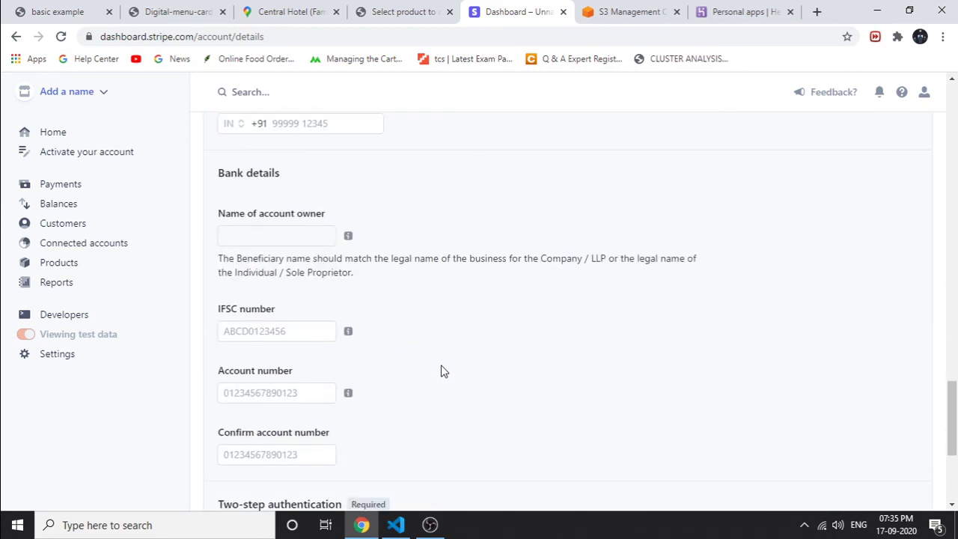
scroll(355, 372, down, 3)
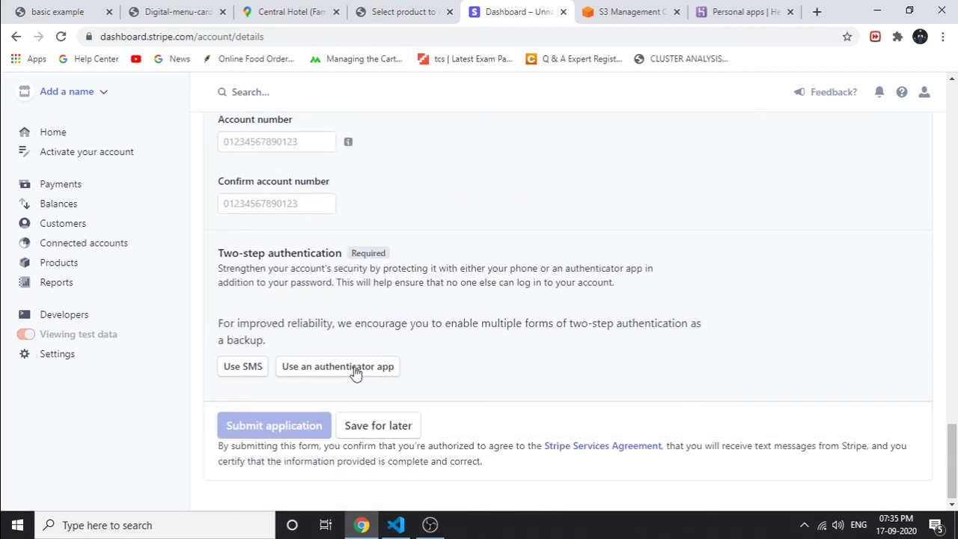